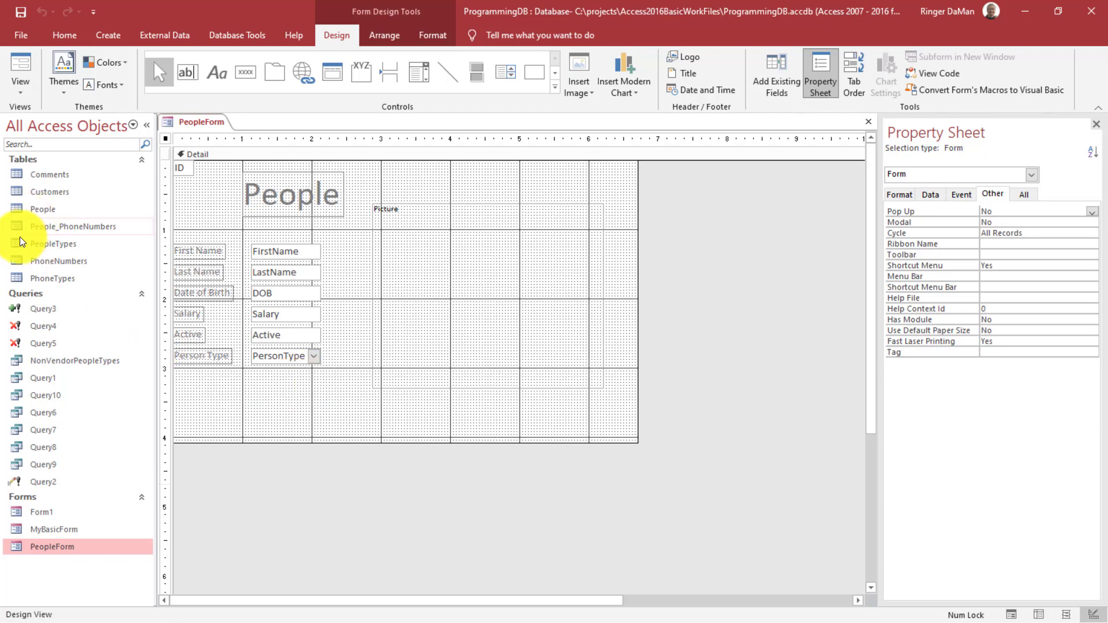
left_click(56, 225)
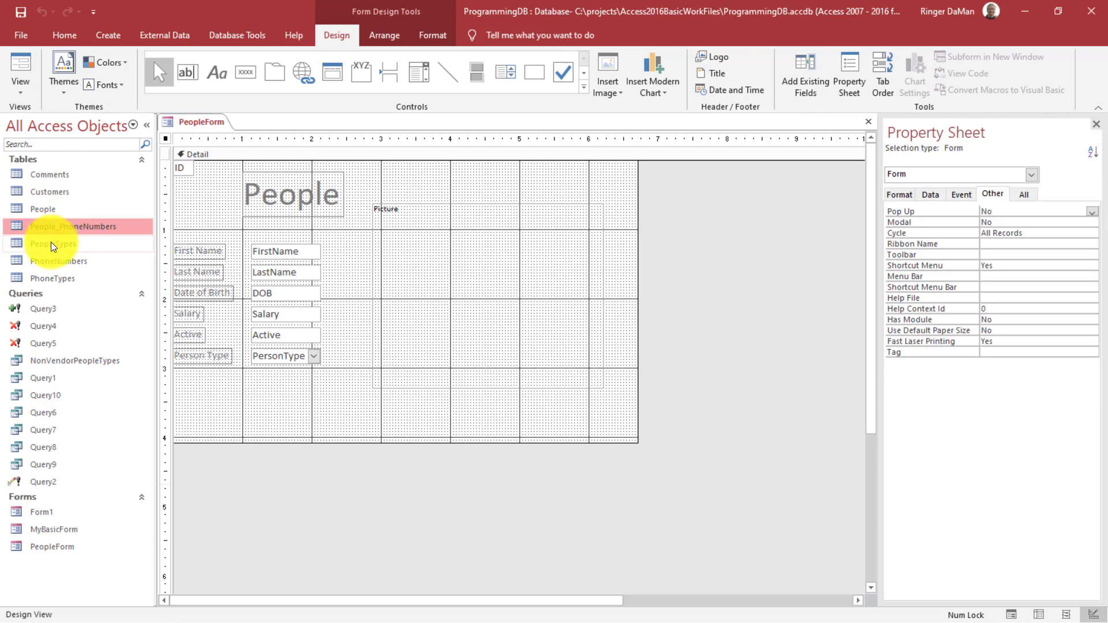
left_click(43, 261)
left_click(47, 277)
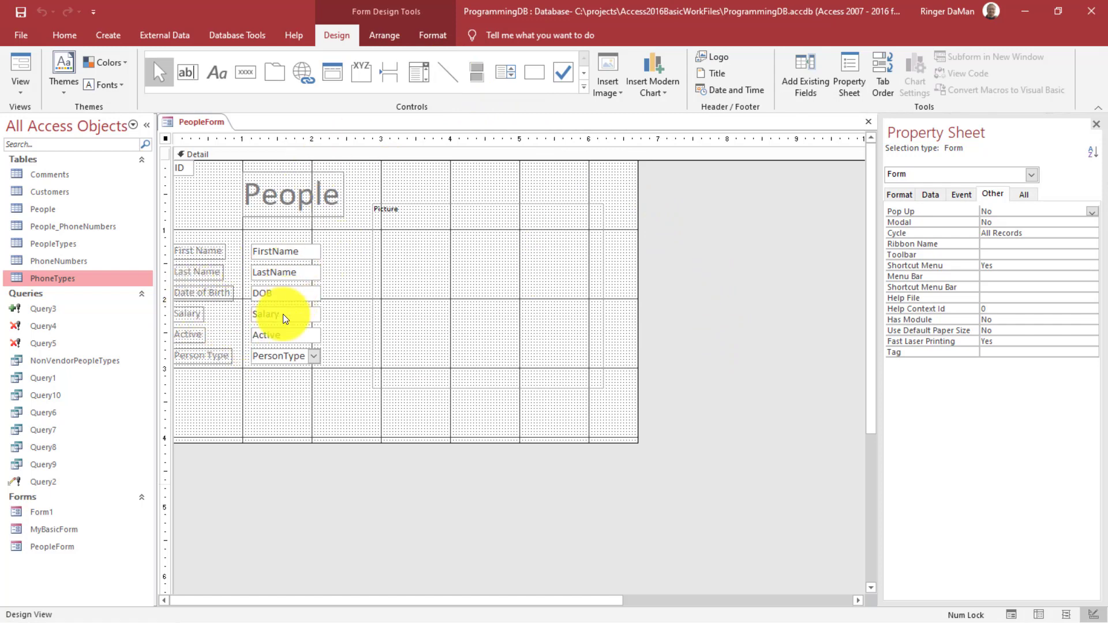
- Draw a horizontal divider line about 6.2 inches long below the Person Type row on PeopleForm
left_click(442, 67)
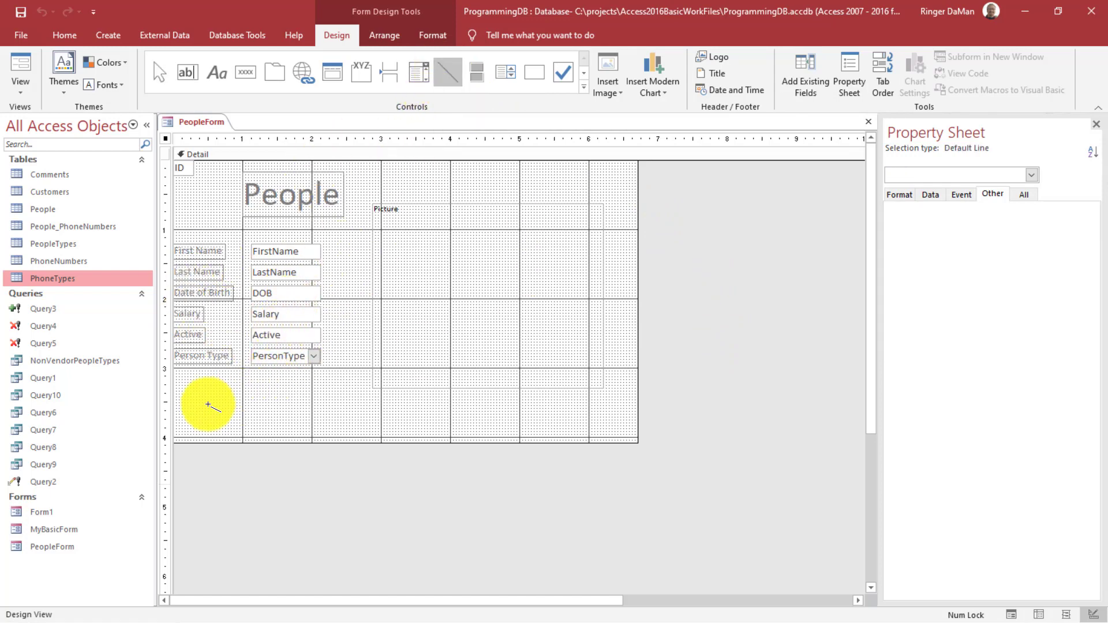
mouse_move(186, 401)
left_mouse_down()
mouse_move(404, 413)
mouse_move(606, 401)
left_mouse_up()
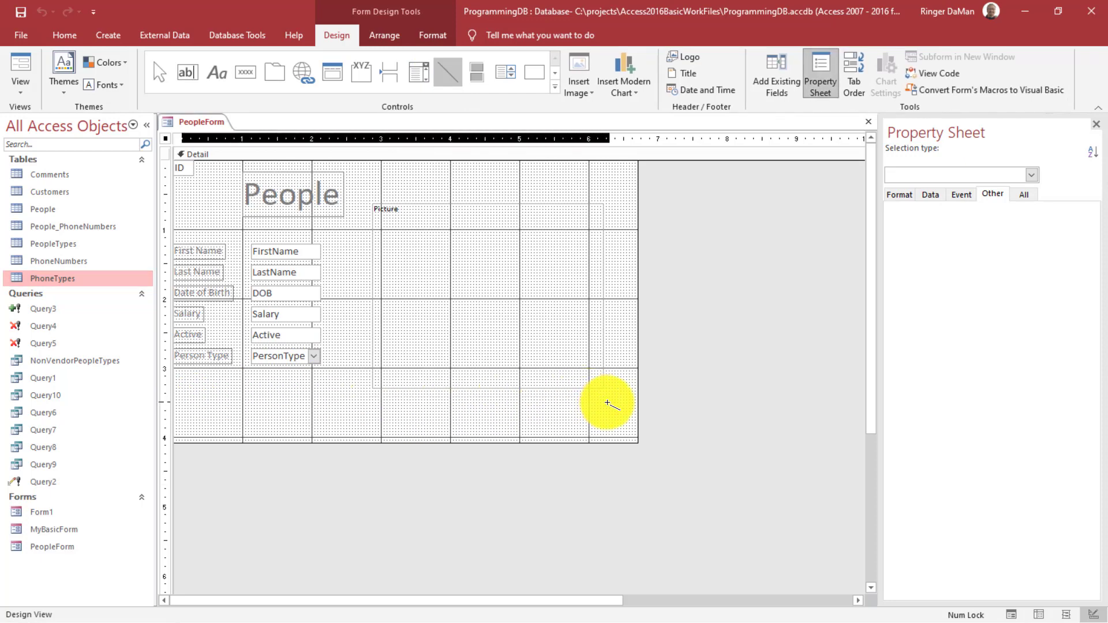
left_click(583, 428)
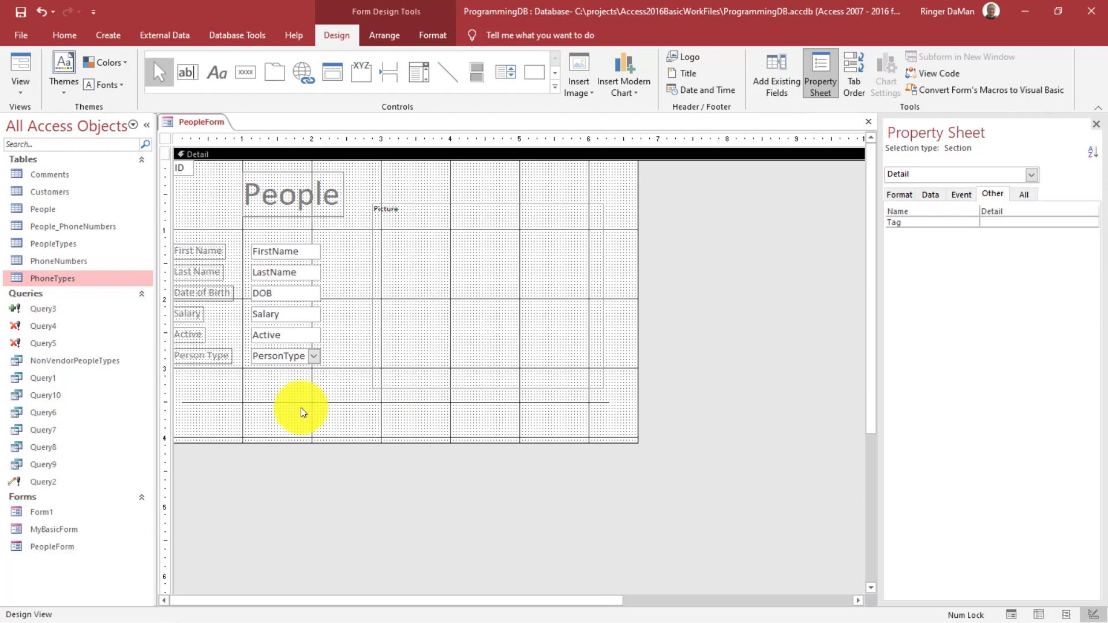
- Extend PeopleForm's Detail section downward to a height of about 5.75 inches, leaving space below the divider line
left_click_drag(404, 442, 400, 535)
scroll(725, 362, "down", 3)
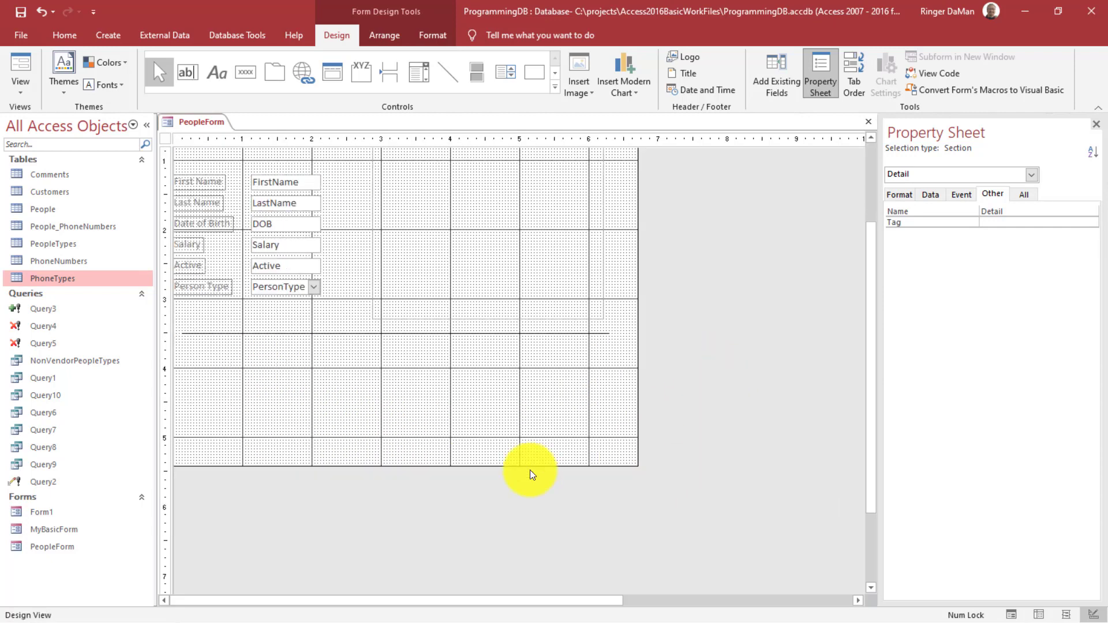
left_click_drag(464, 467, 465, 489)
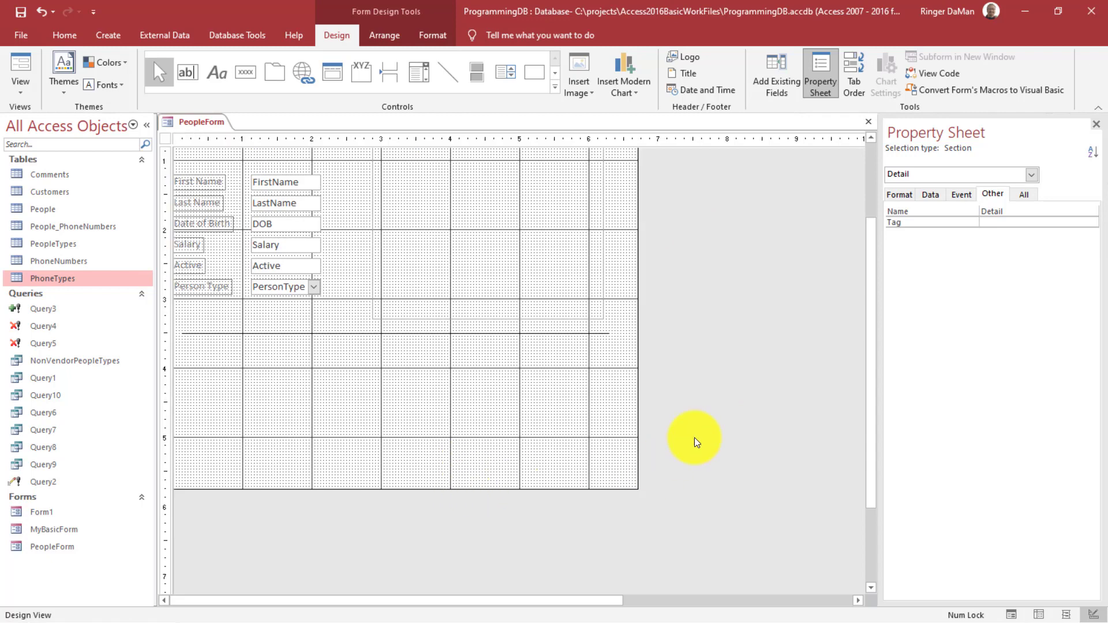
scroll(704, 430, "up", 3)
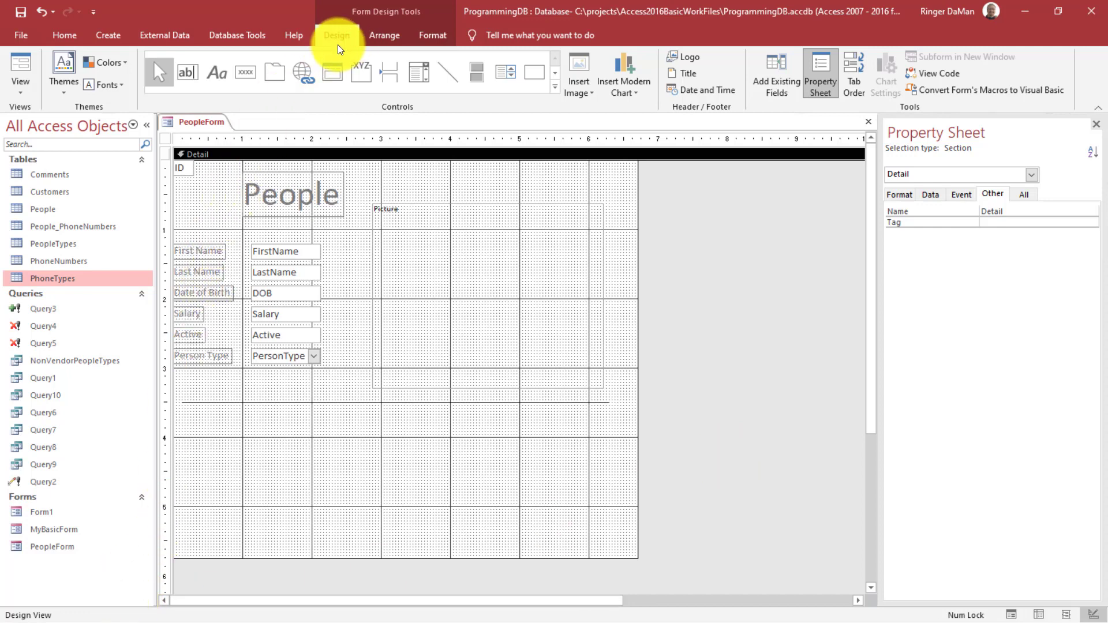
- Create a new form in Design View and shrink its design area to about 3.9 by 2.1 inches
left_click(97, 34)
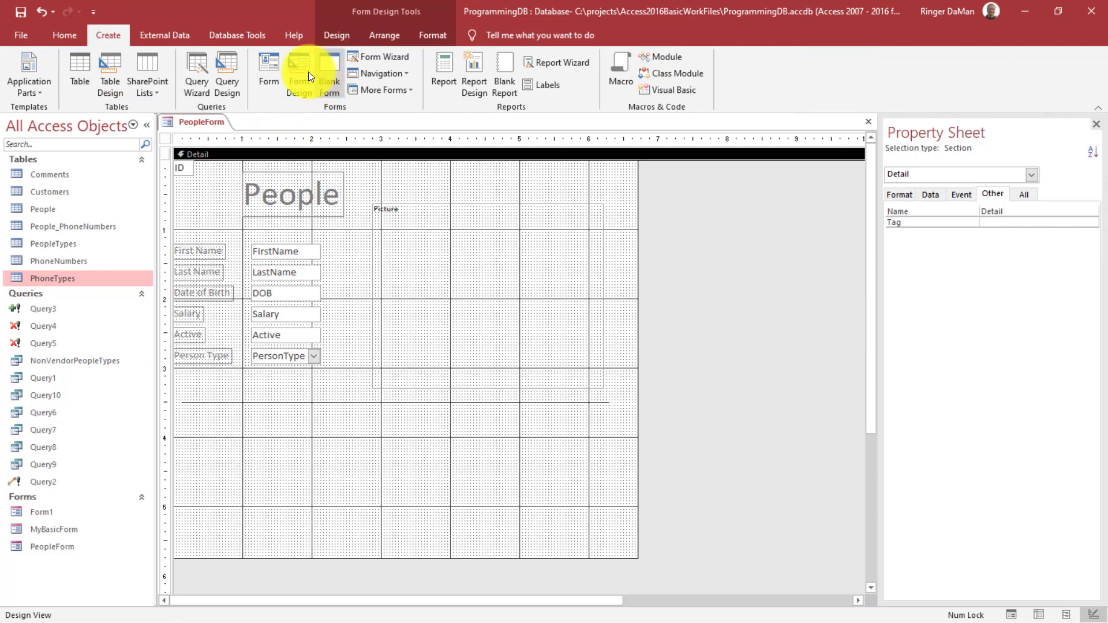
left_click(309, 72)
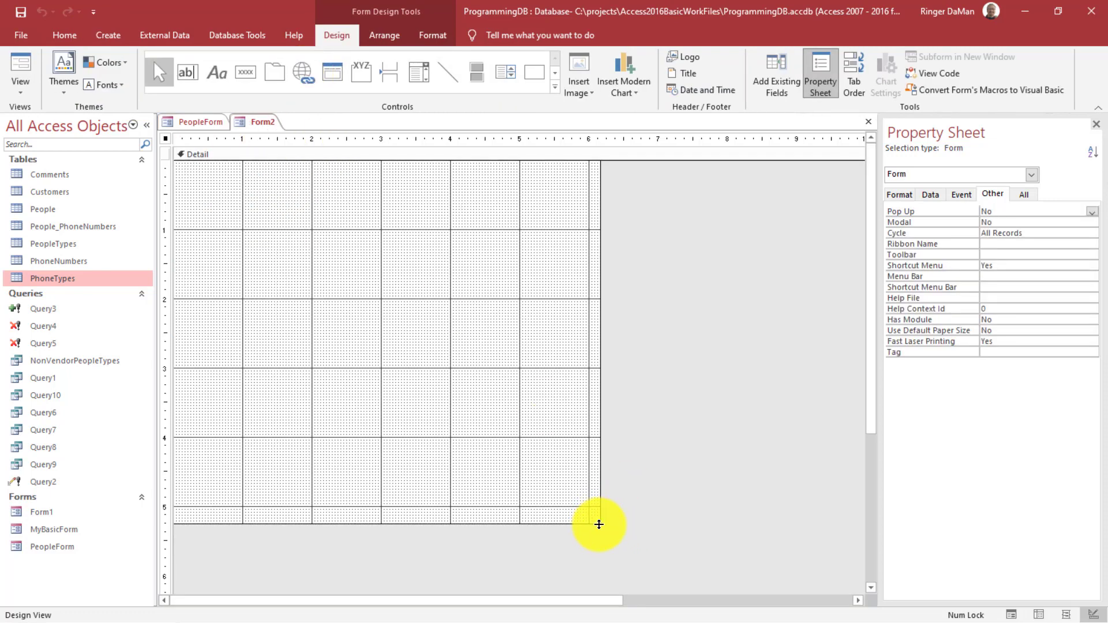
left_click_drag(600, 524, 444, 304)
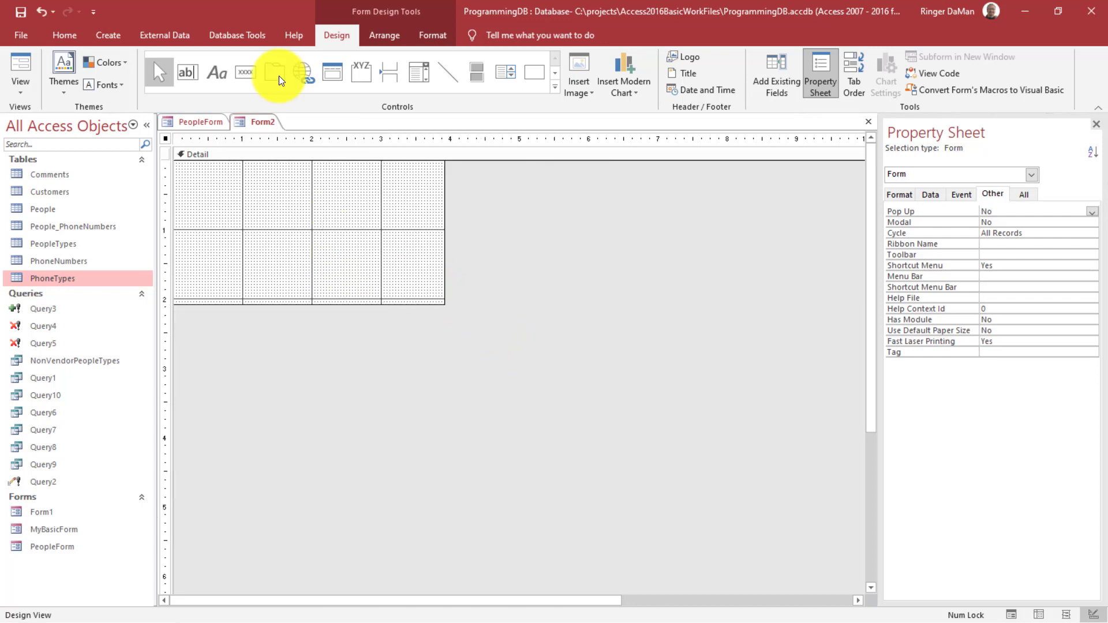
- Add a text box to the new form's Detail section and delete its attached label
left_click(193, 71)
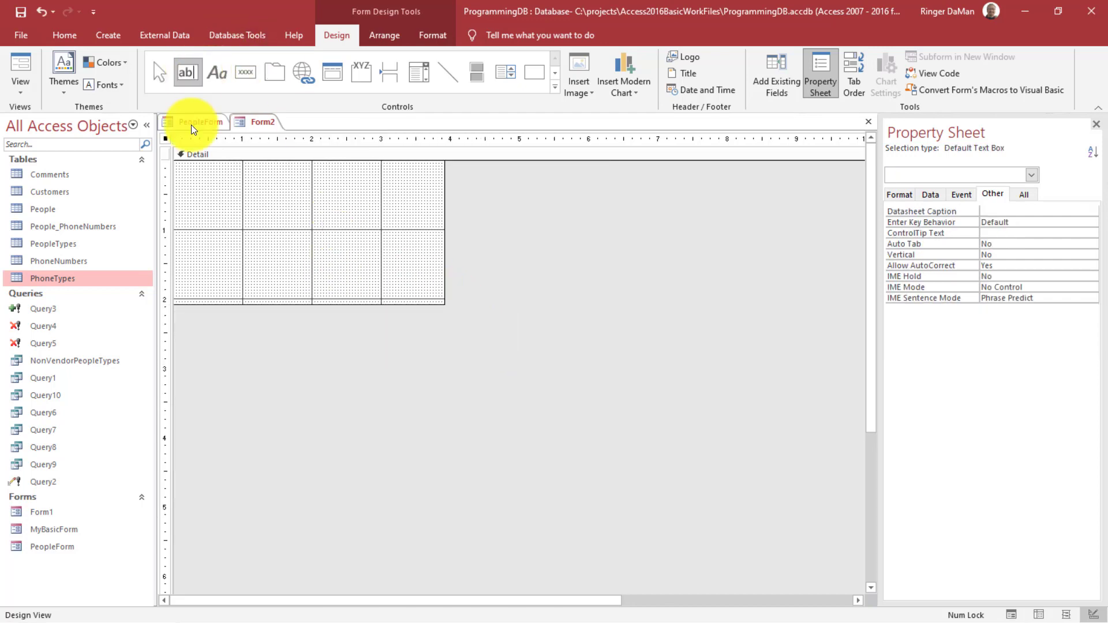
left_click(234, 177)
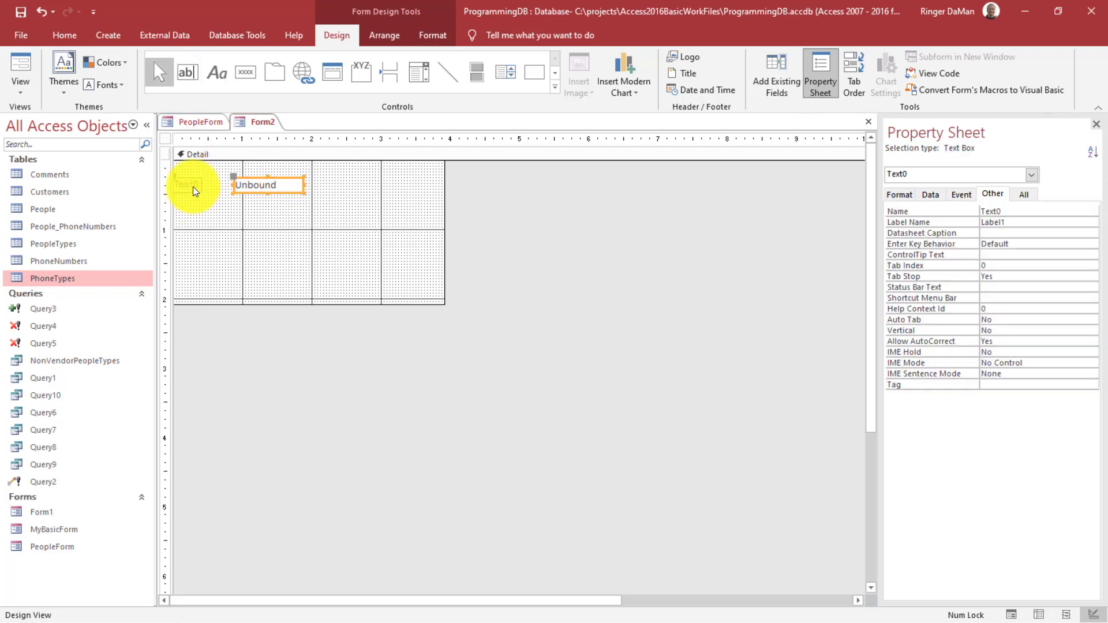
left_click(193, 184)
key("Delete")
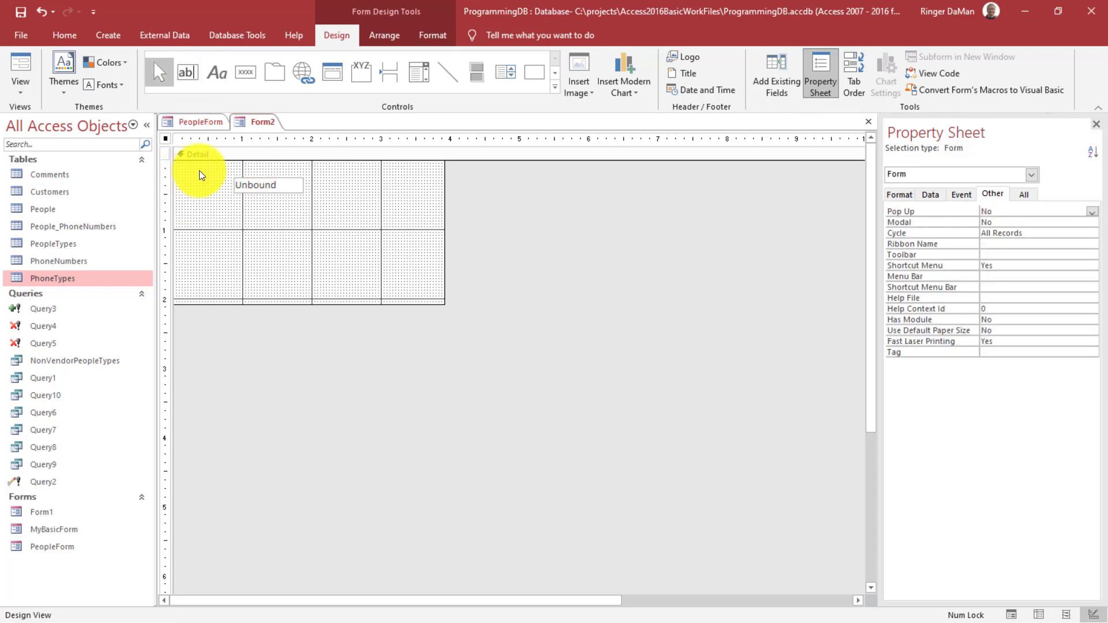
- Move the text box into the upper-left corner of the Detail section and widen it to about 1.2 inches
left_click_drag(256, 184, 191, 159)
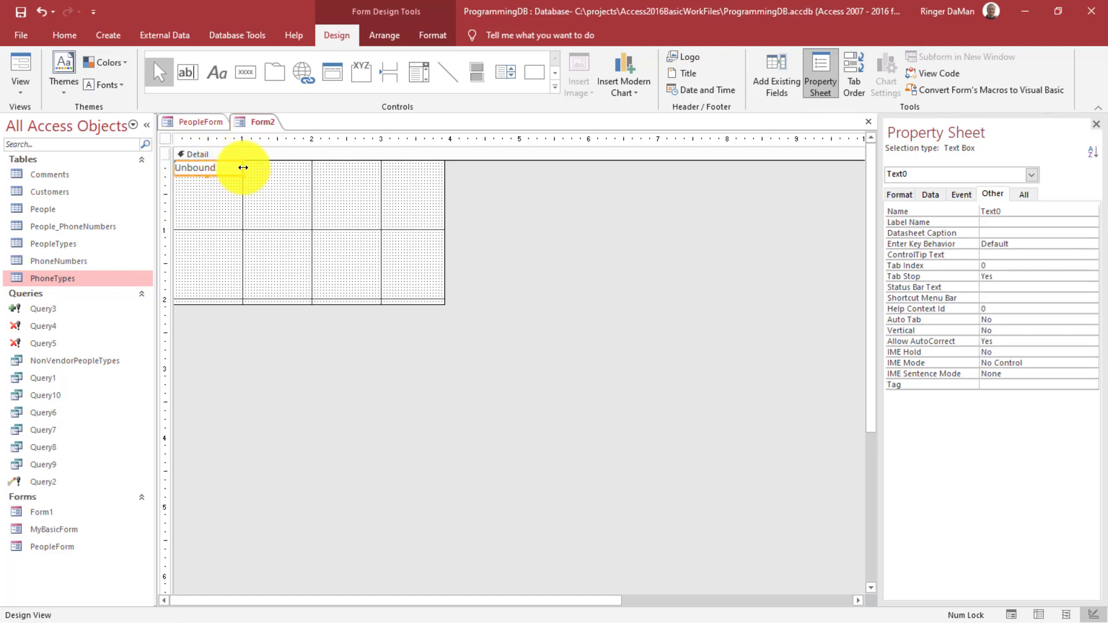
left_click(236, 165)
left_click(254, 162)
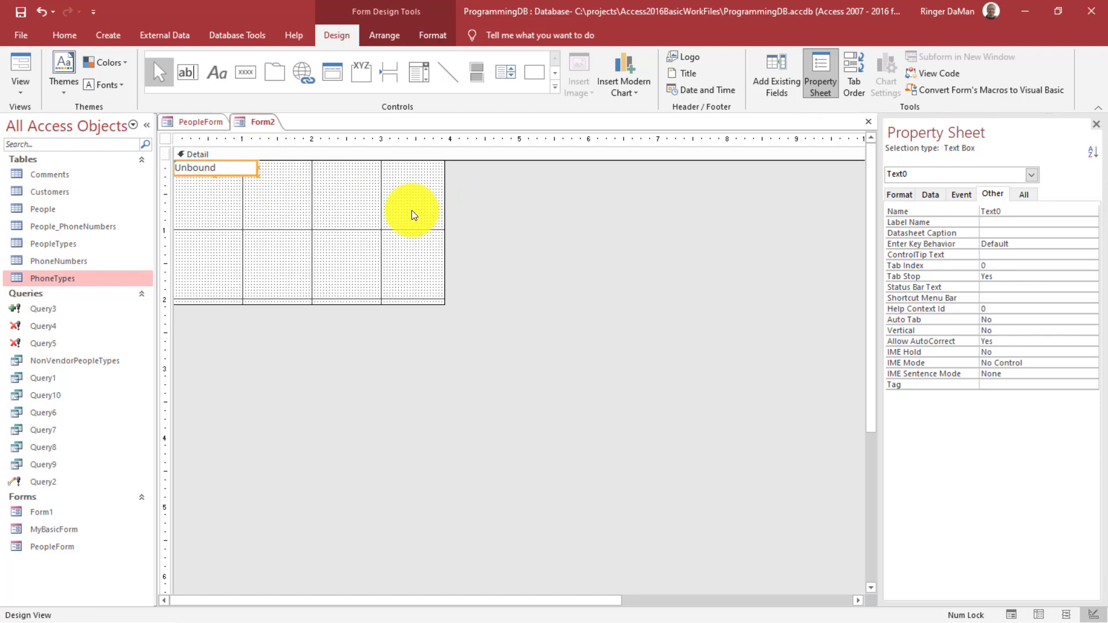
left_click(323, 193)
- Duplicate the text box and place the copy directly to the right of the original on the same row
left_click(227, 170)
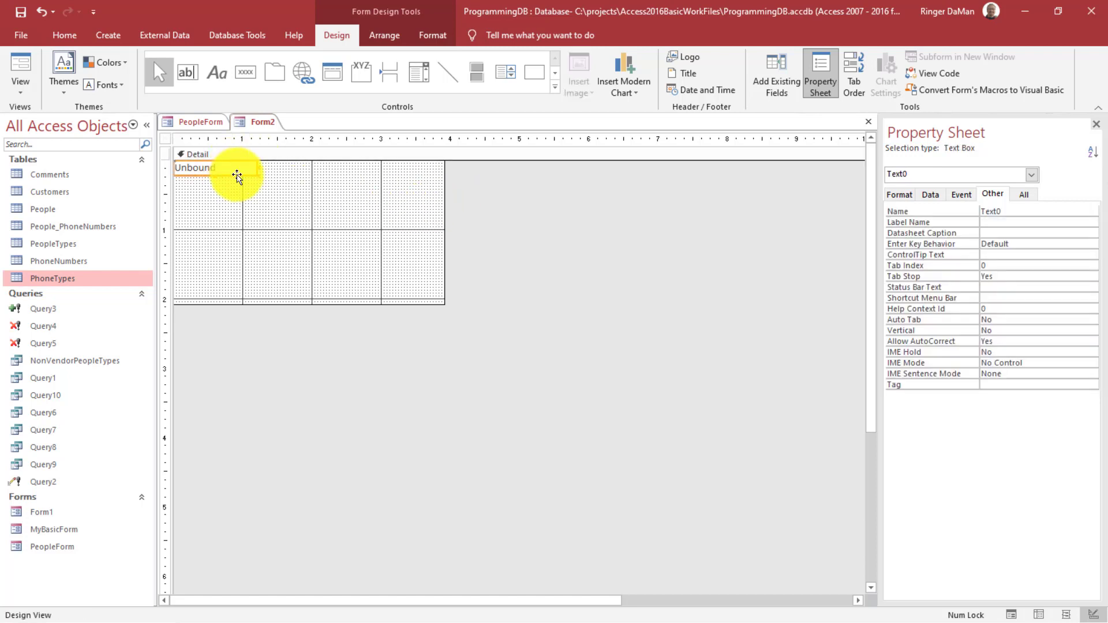
key("ctrl+c")
key("ctrl+v")
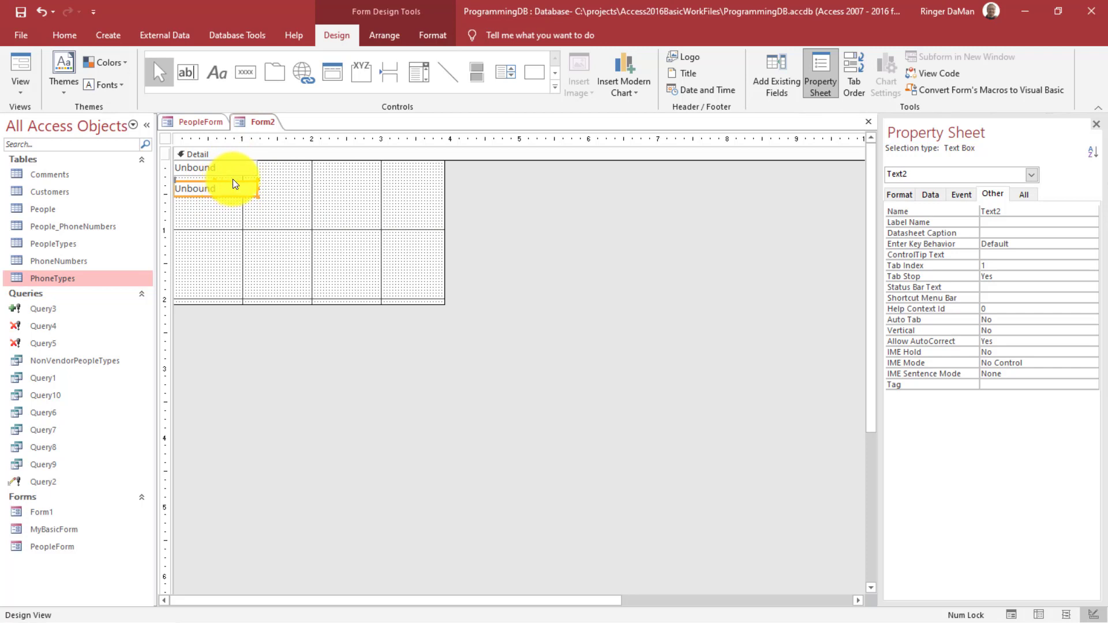
left_click_drag(233, 184, 339, 167)
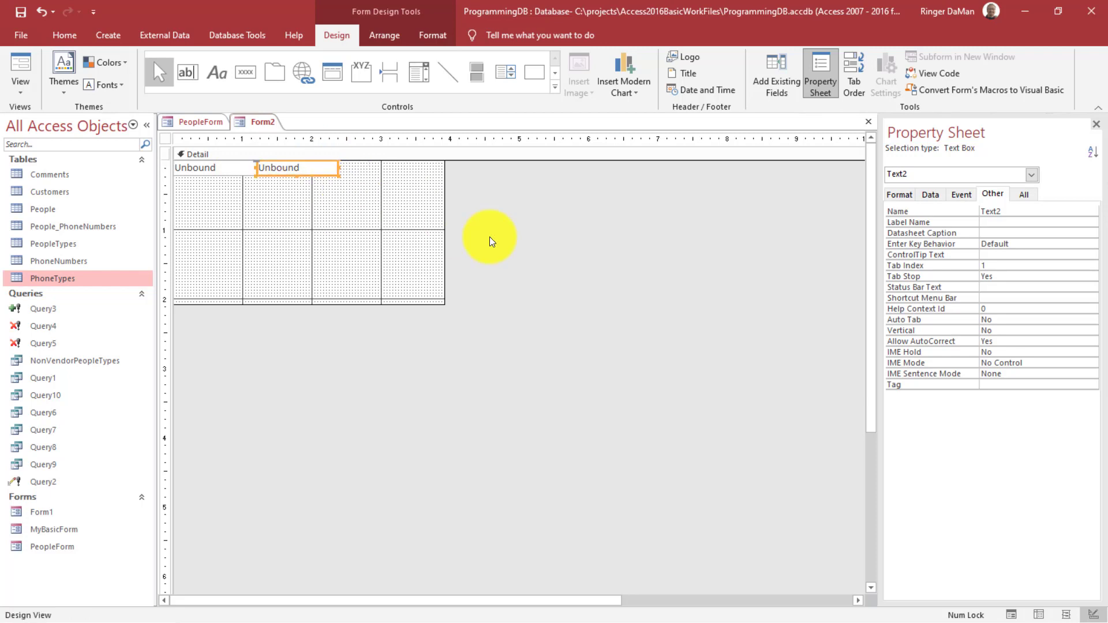
left_click(353, 229)
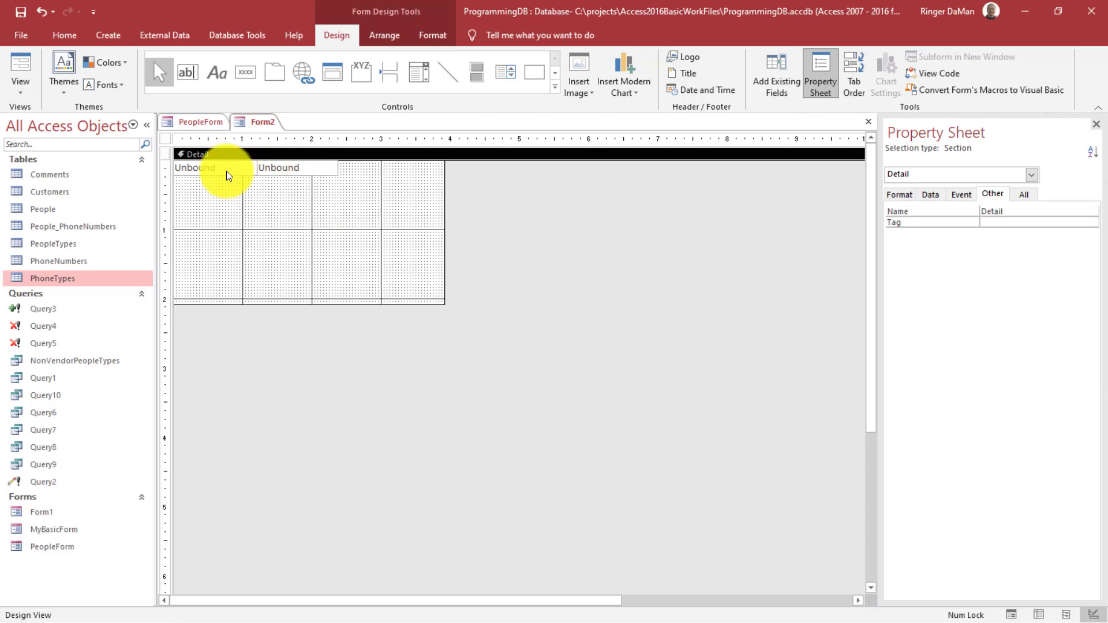
- Set the new form's Record Source to the PhoneNumbers table
left_click(165, 139)
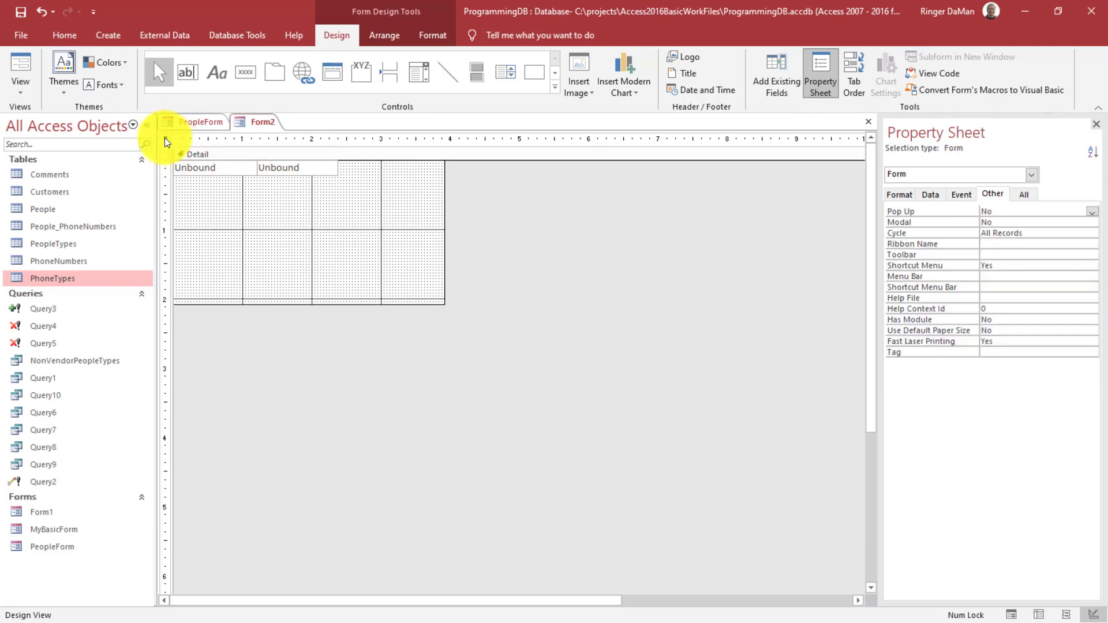
left_click(930, 195)
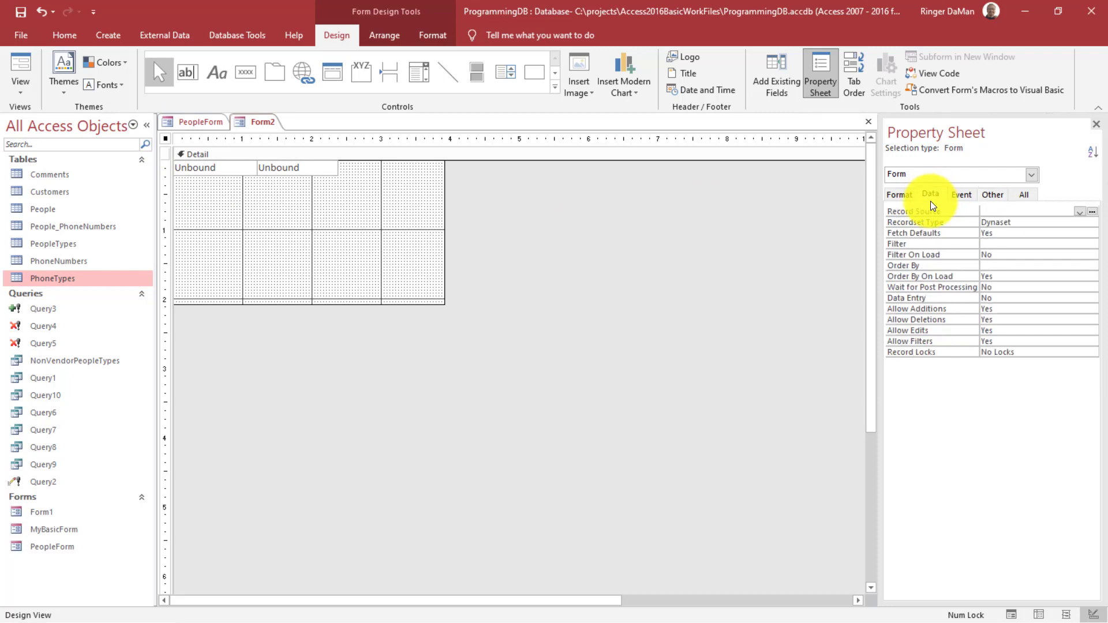
left_click(1078, 210)
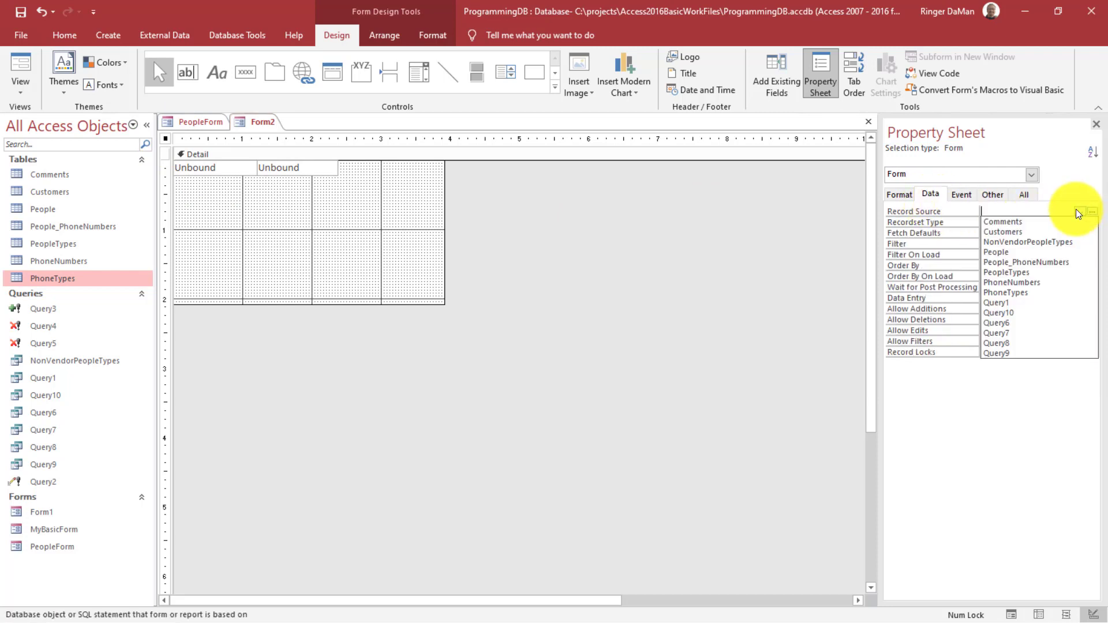
left_click(1019, 281)
left_click(712, 230)
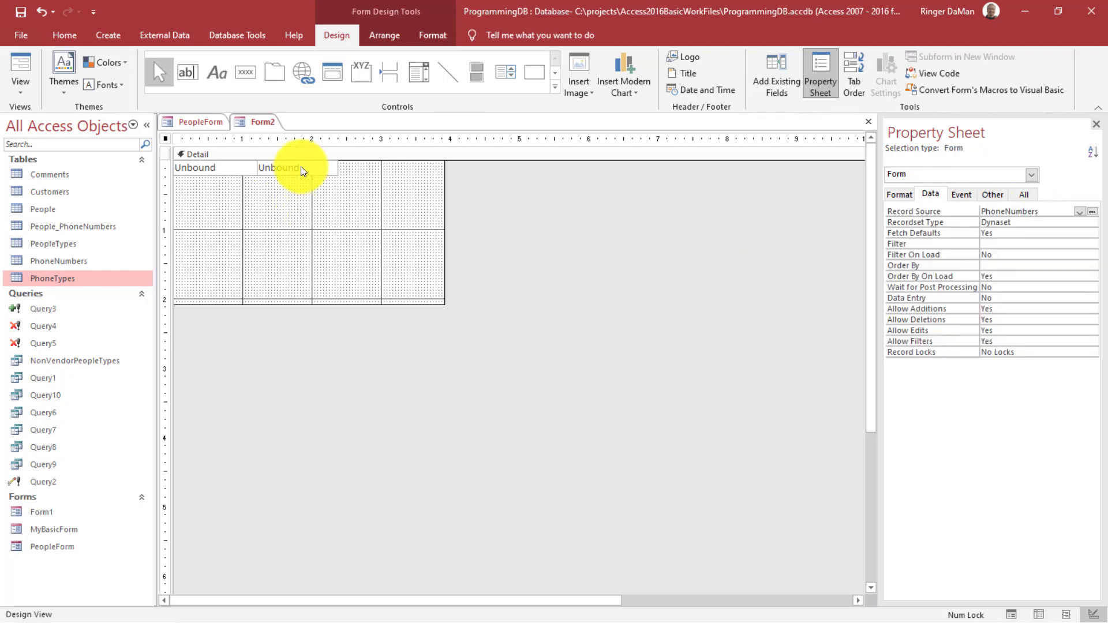
- Set the first text box's Control Source to the PhoneNumber field
left_click(229, 168)
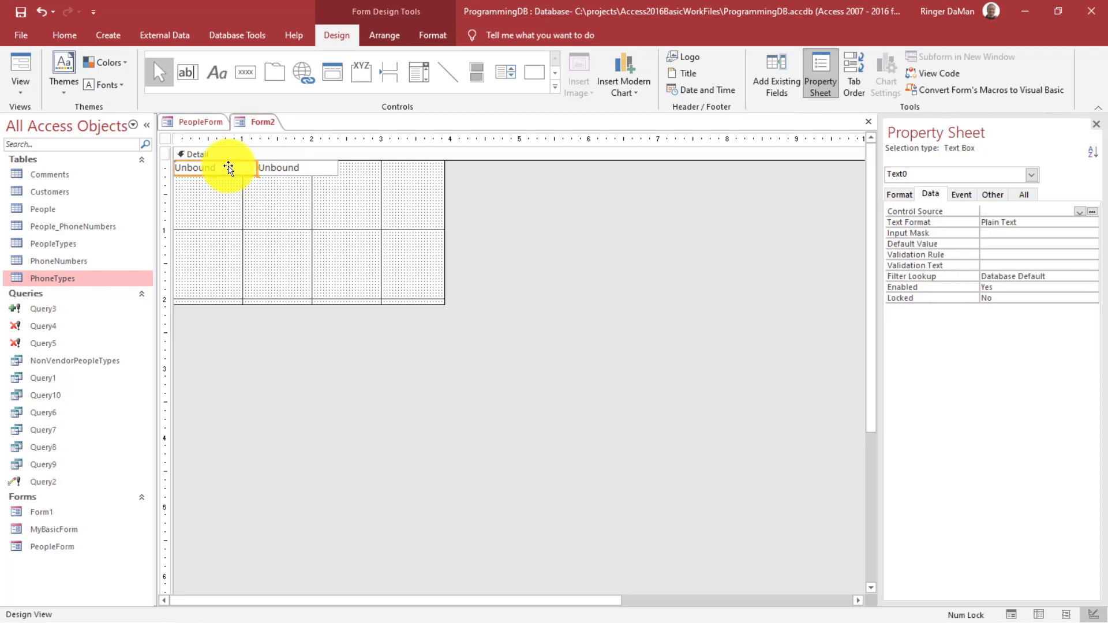
left_click(1078, 212)
left_click(1031, 232)
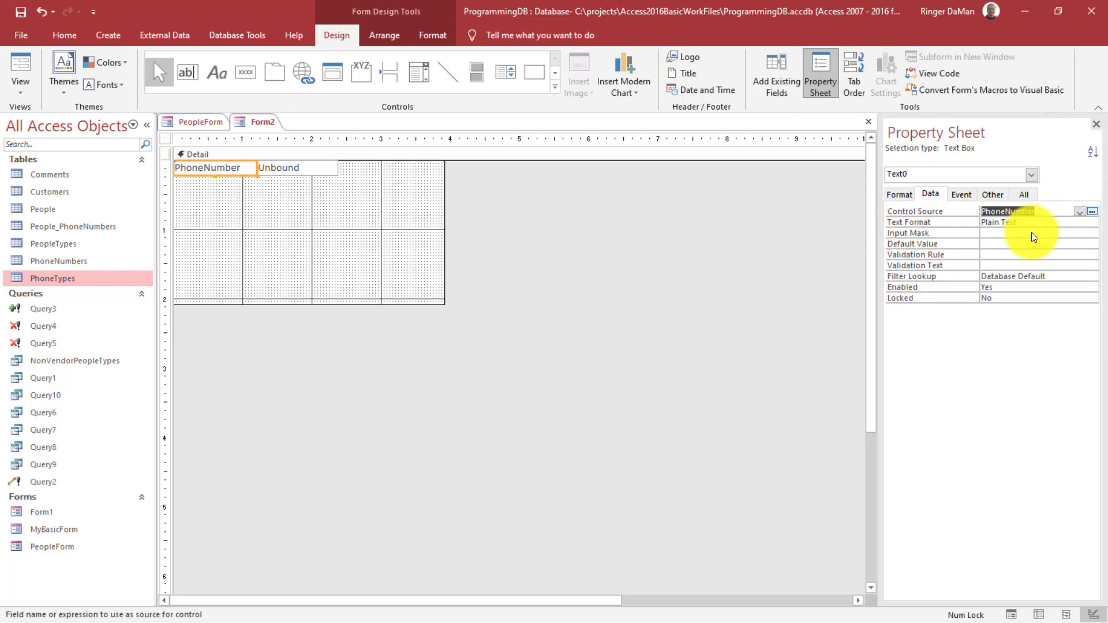
left_click(268, 224)
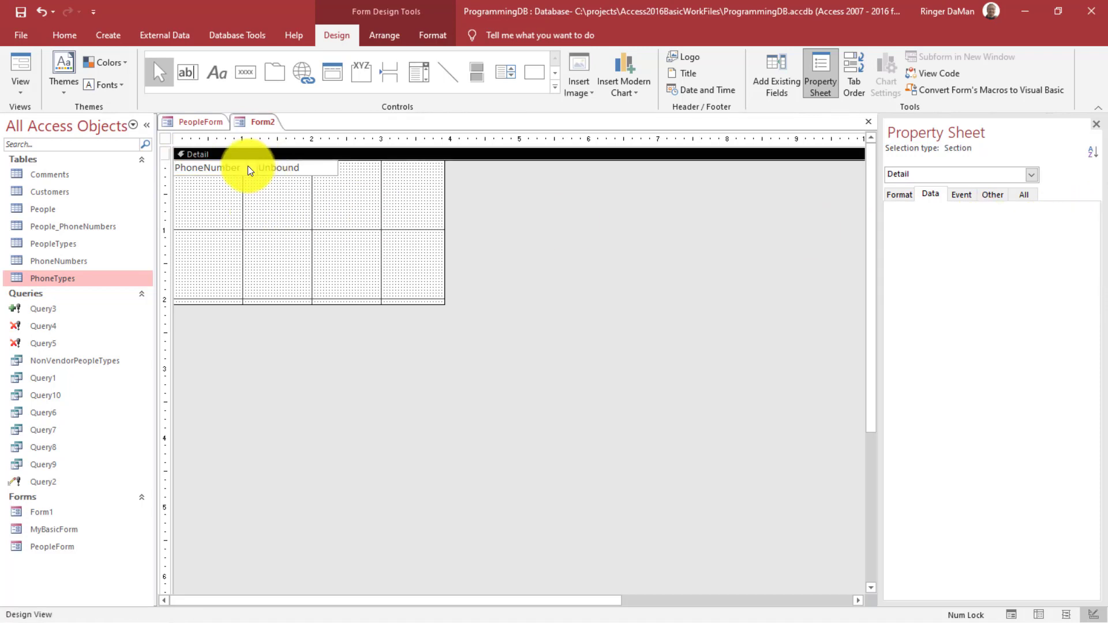
left_click(248, 165)
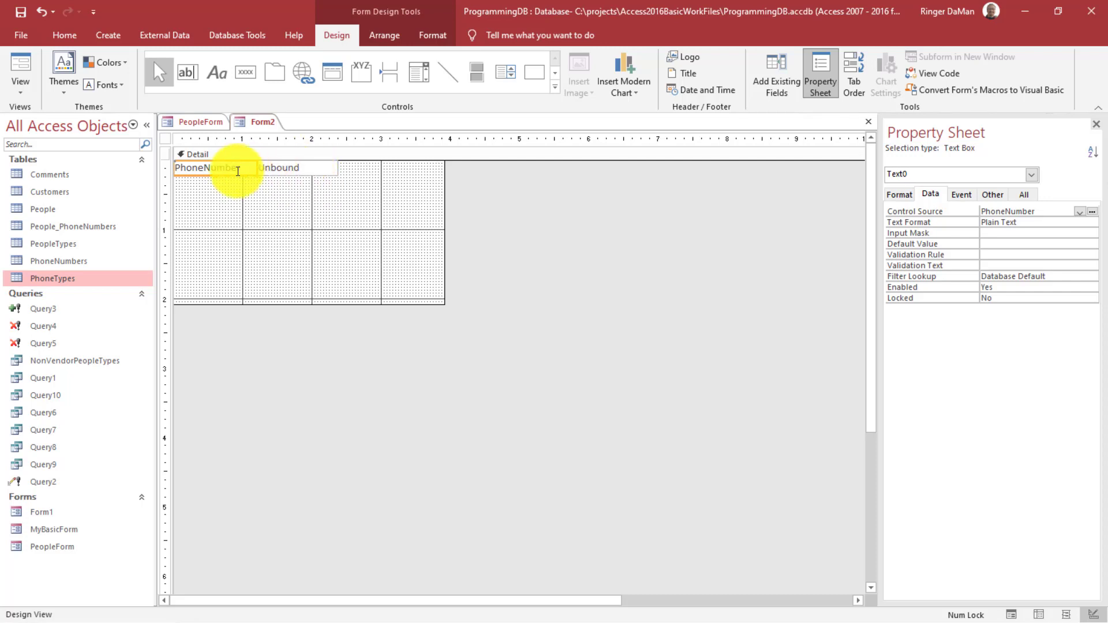
- Change the second, unbound text box into a combo box and keep it selected
left_click(283, 165)
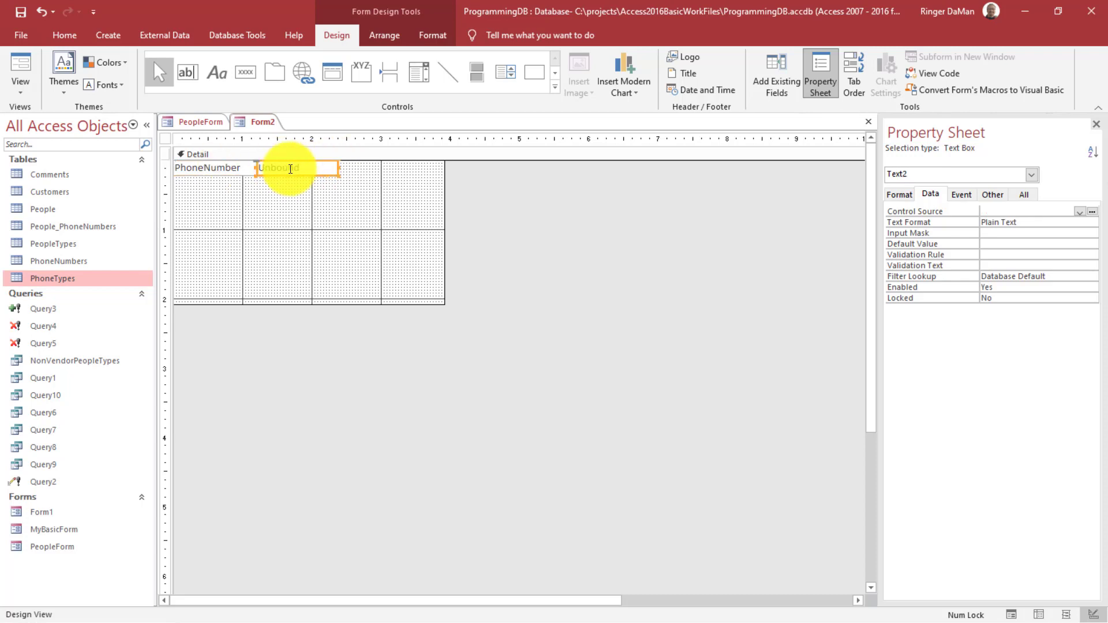
left_click(301, 170)
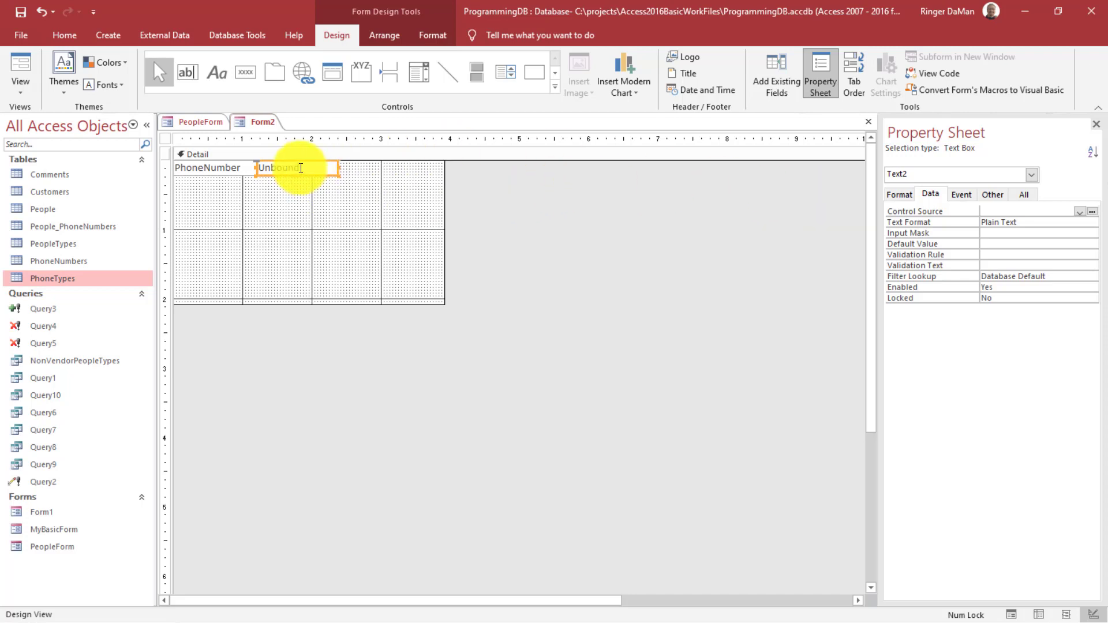
right_click(301, 168)
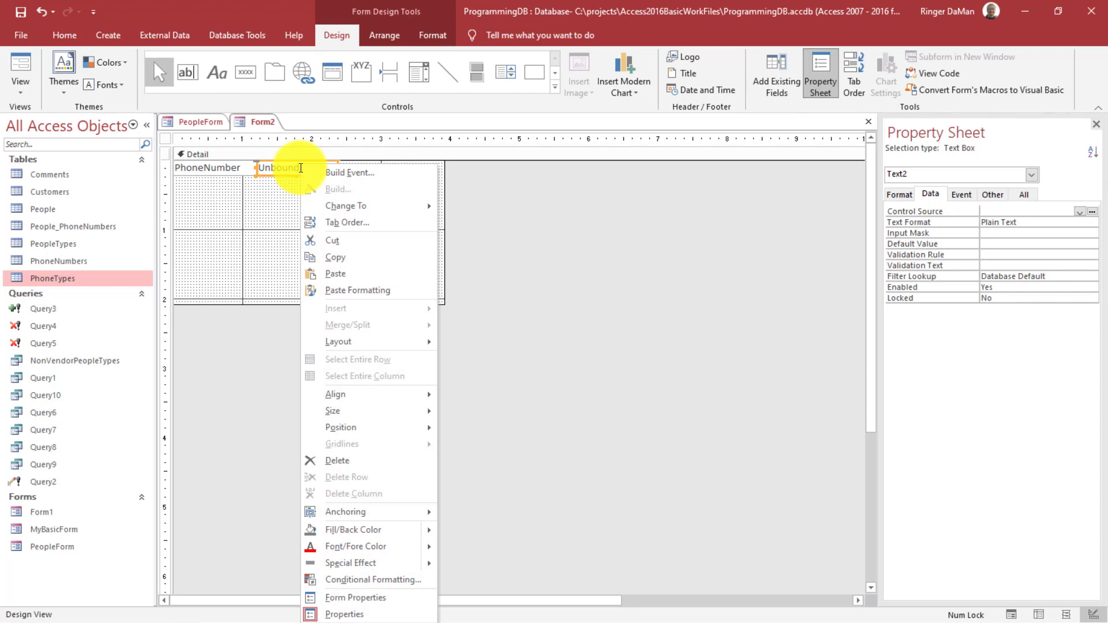
mouse_move(369, 207)
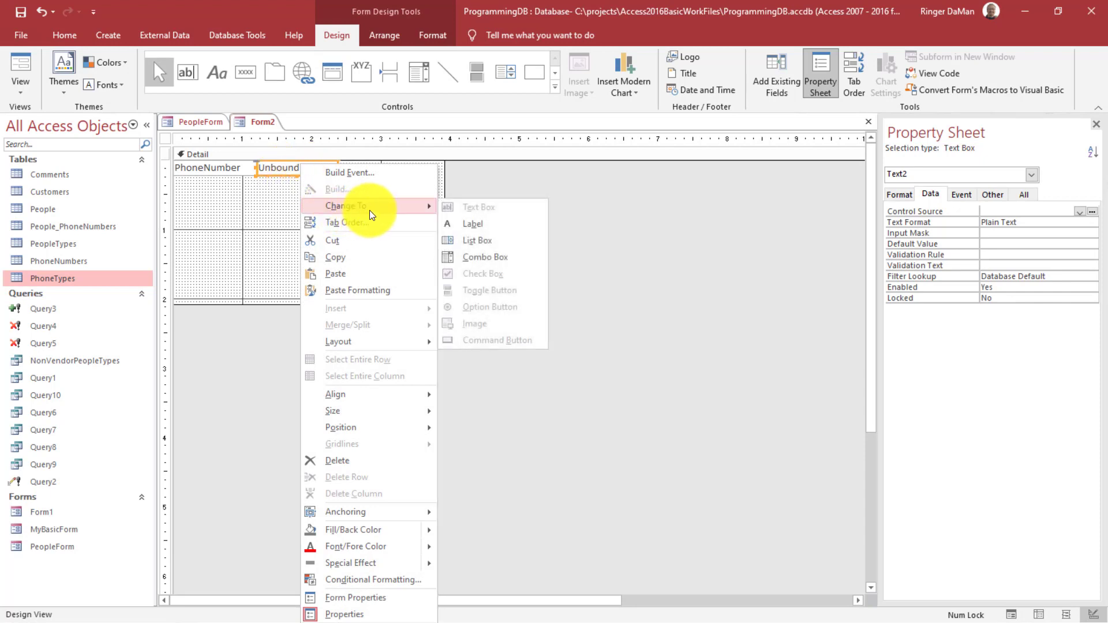
left_click(500, 258)
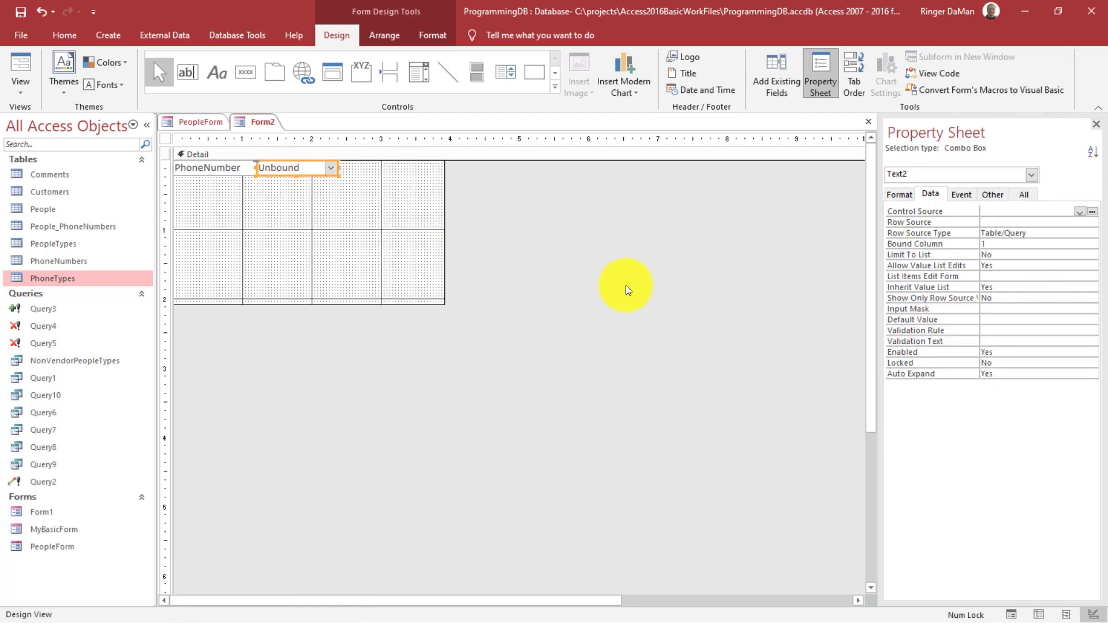
left_click(272, 223)
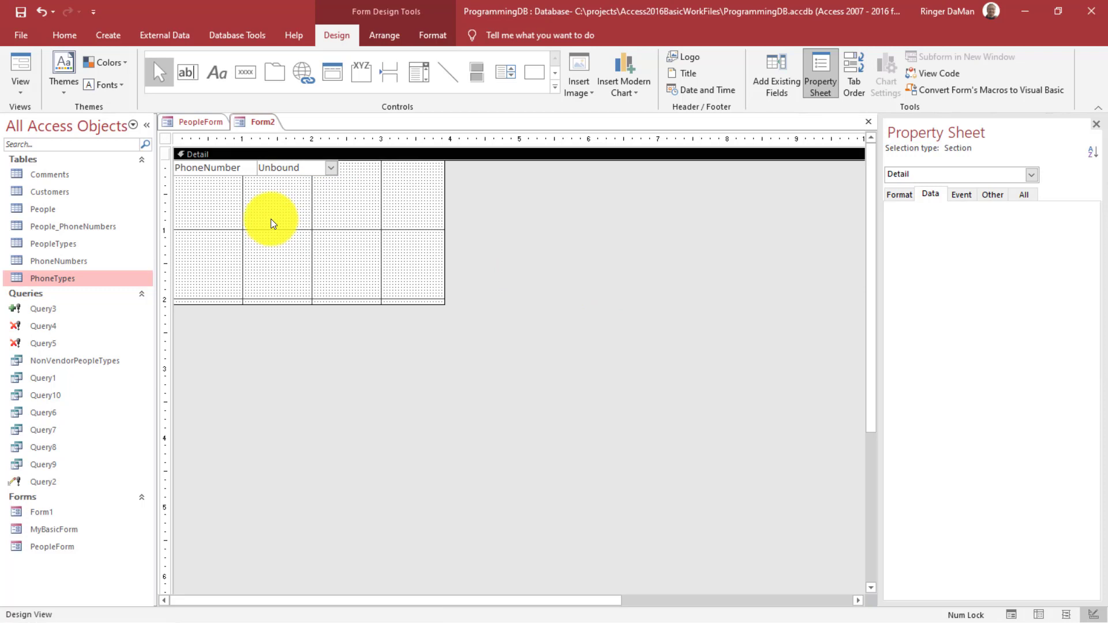
left_click(297, 173)
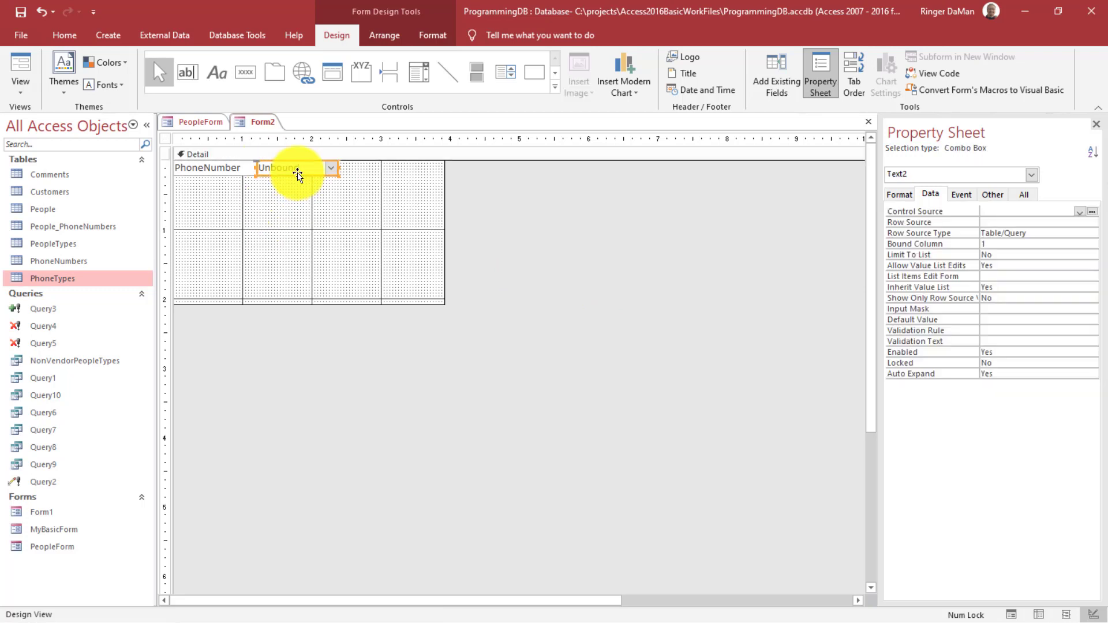
- Bind the combo box beside the PhoneNumber field by setting its Control Source to PhoneTypeId
left_click(211, 167)
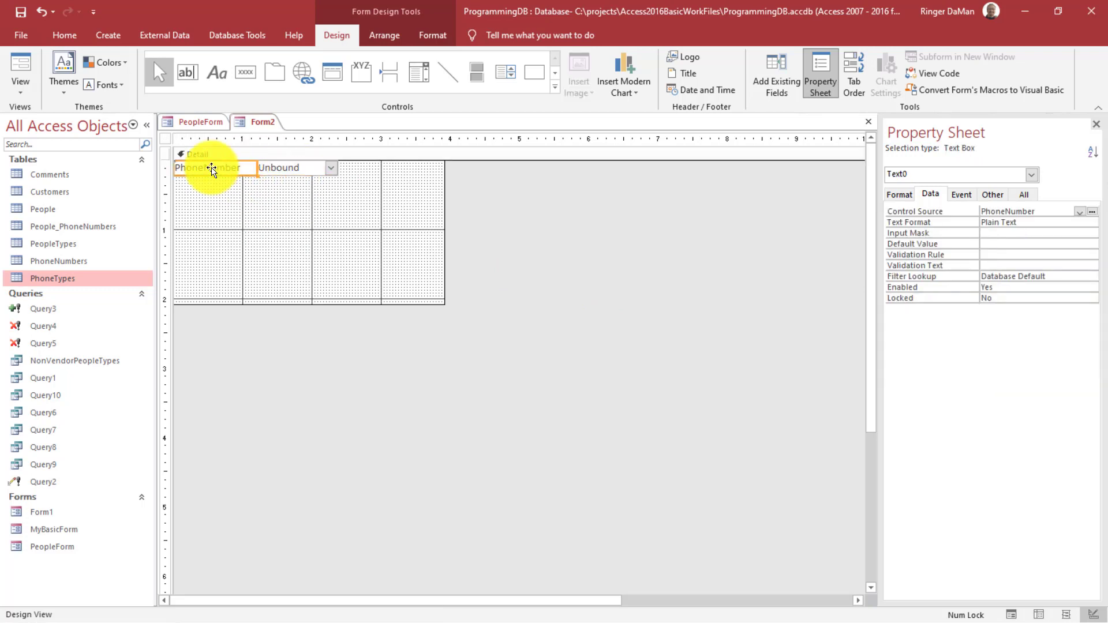
left_click(285, 169)
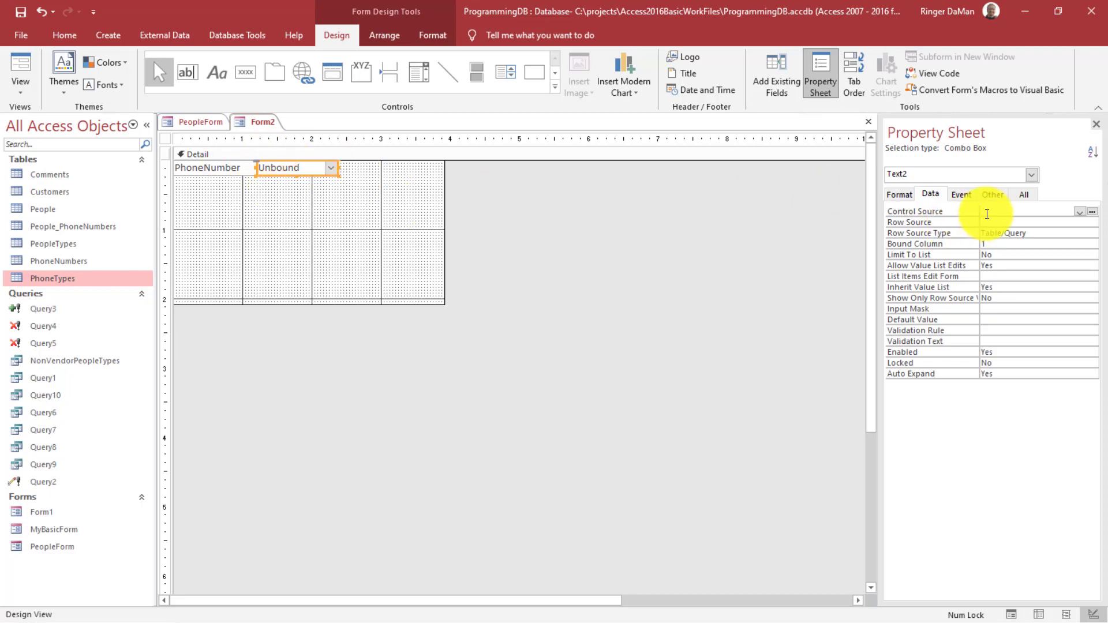
left_click(1079, 212)
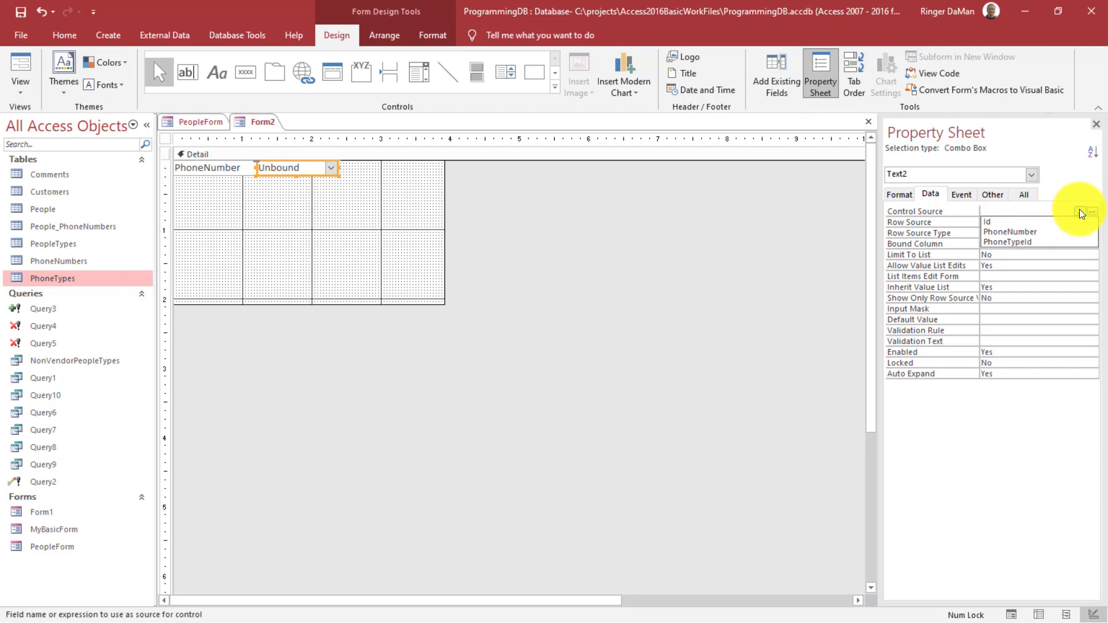
left_click(1020, 242)
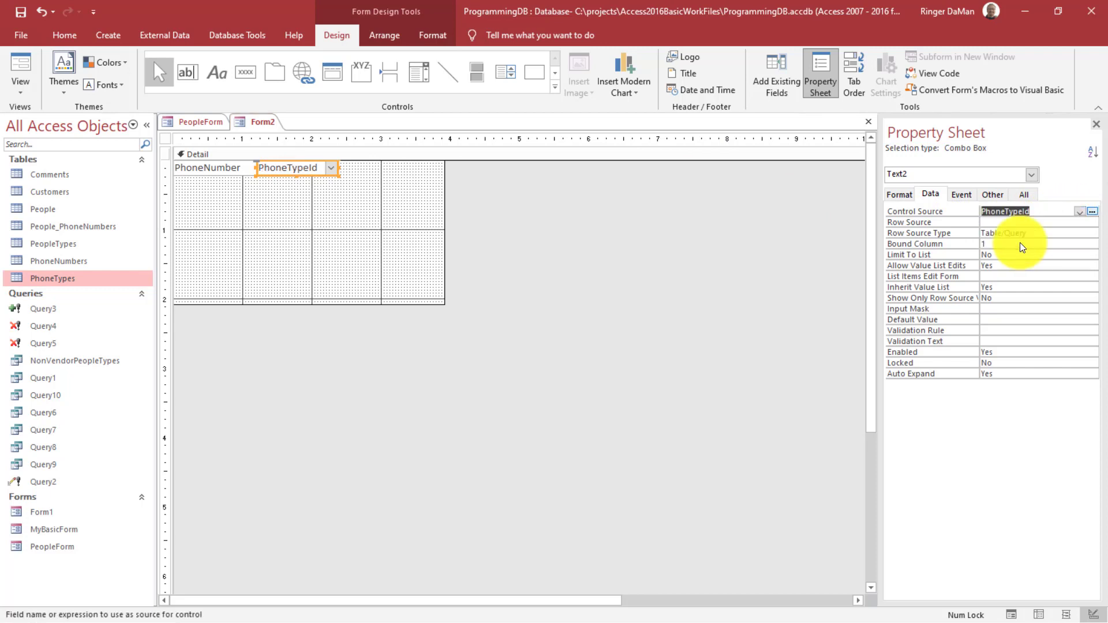
- Set the combo box's Row Source to the PhoneTypes table
left_click(992, 221)
left_click(1084, 223)
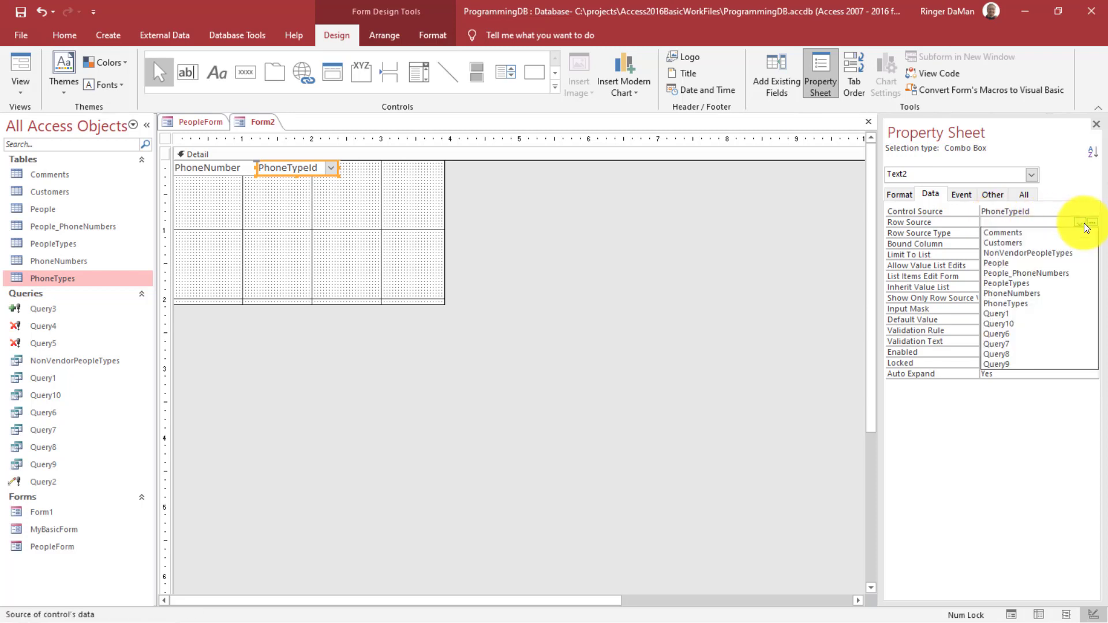
left_click(1024, 304)
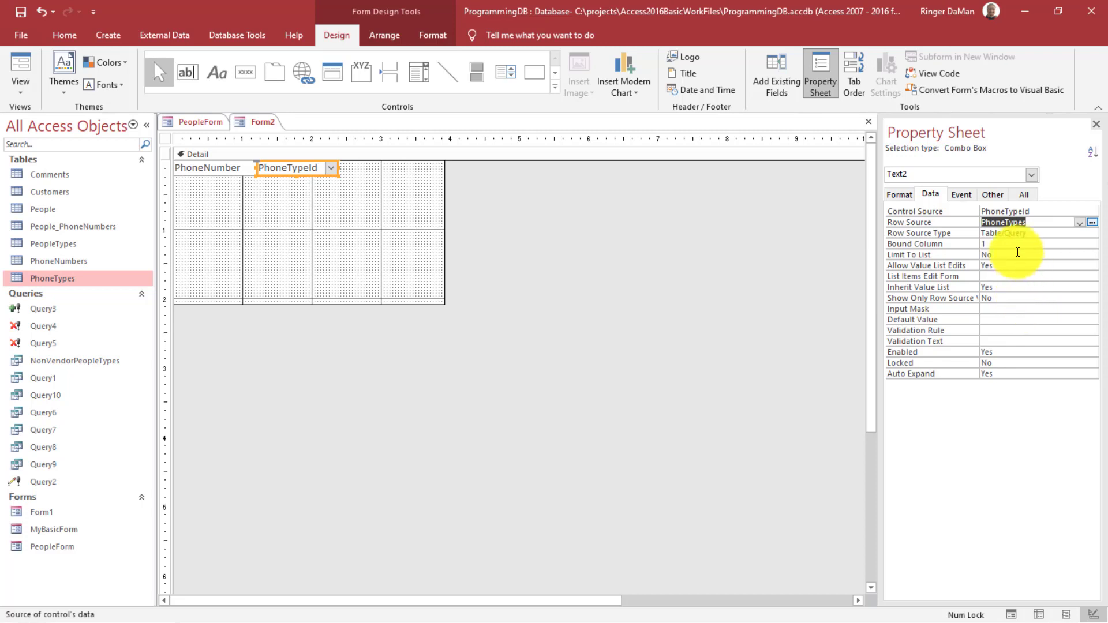
left_click(991, 243)
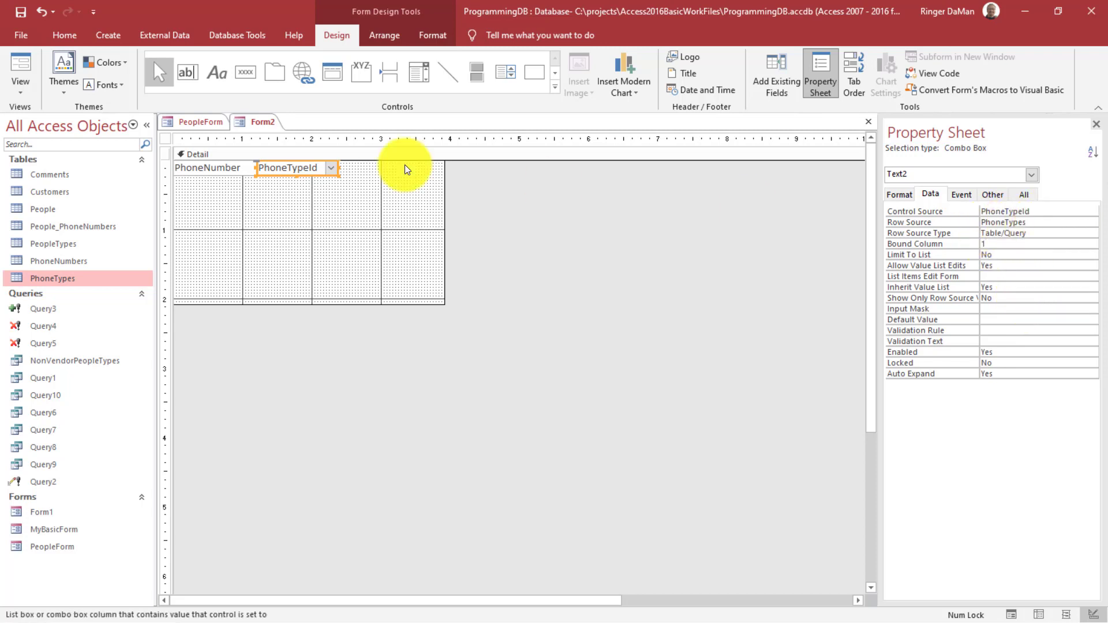
- Check the columns of the PeopleTypes table and set the combo box's Column Count to 2 and Column Widths to 0
double_click(68, 240)
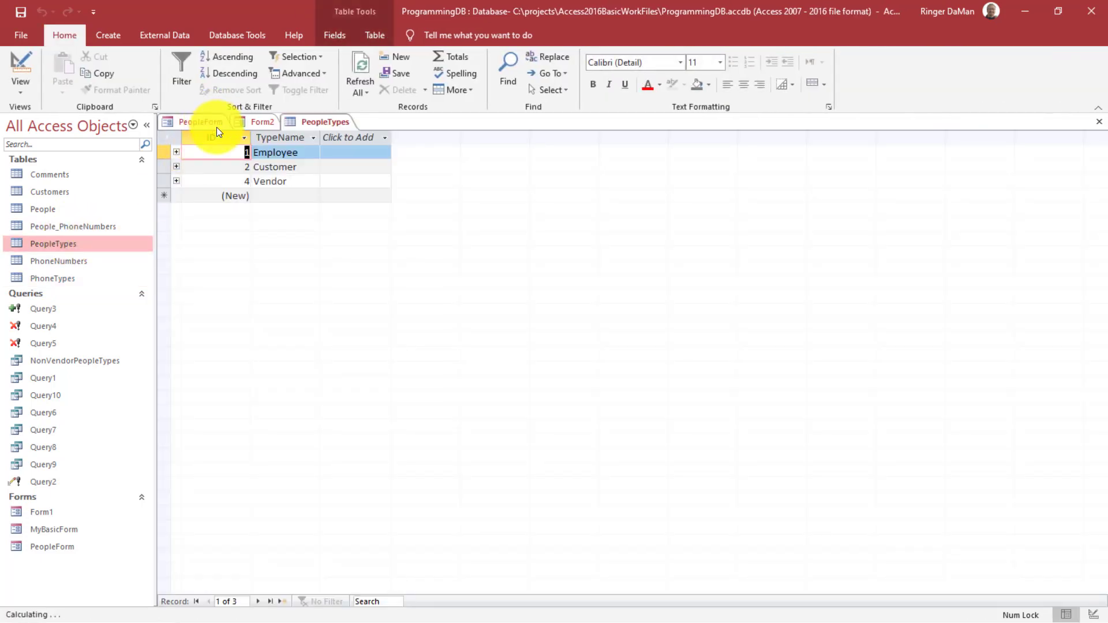
left_click(1099, 124)
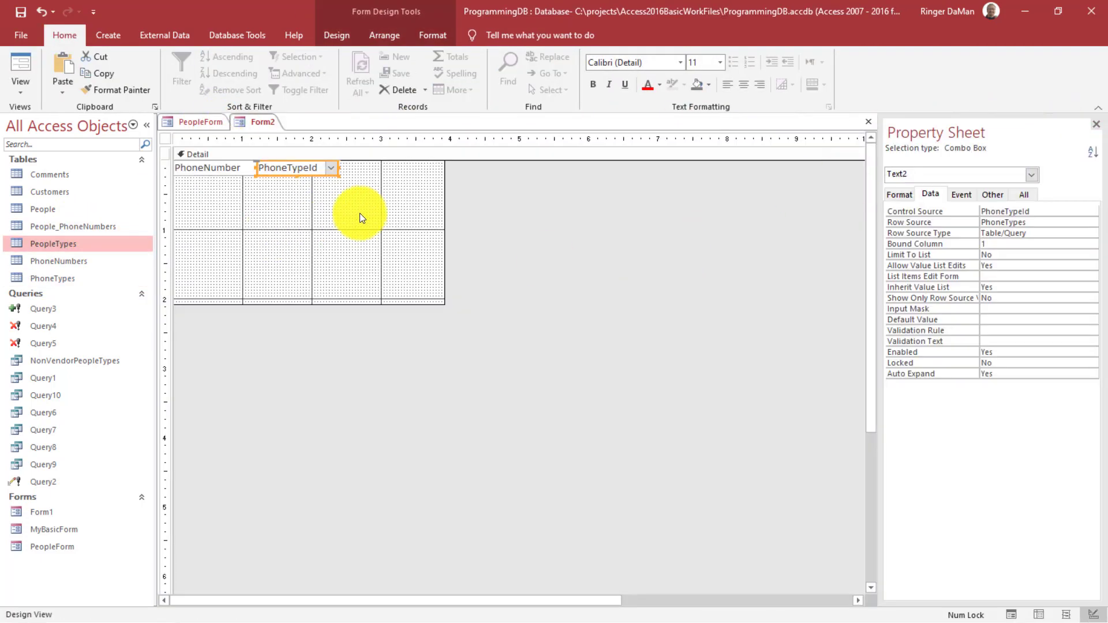
left_click(897, 194)
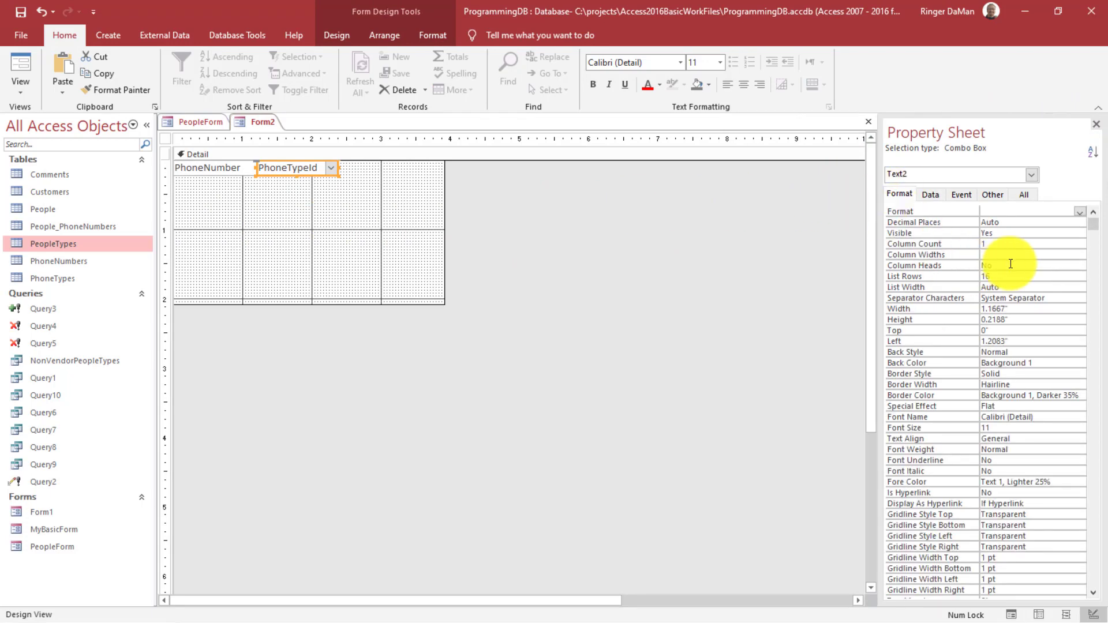
left_click(973, 244)
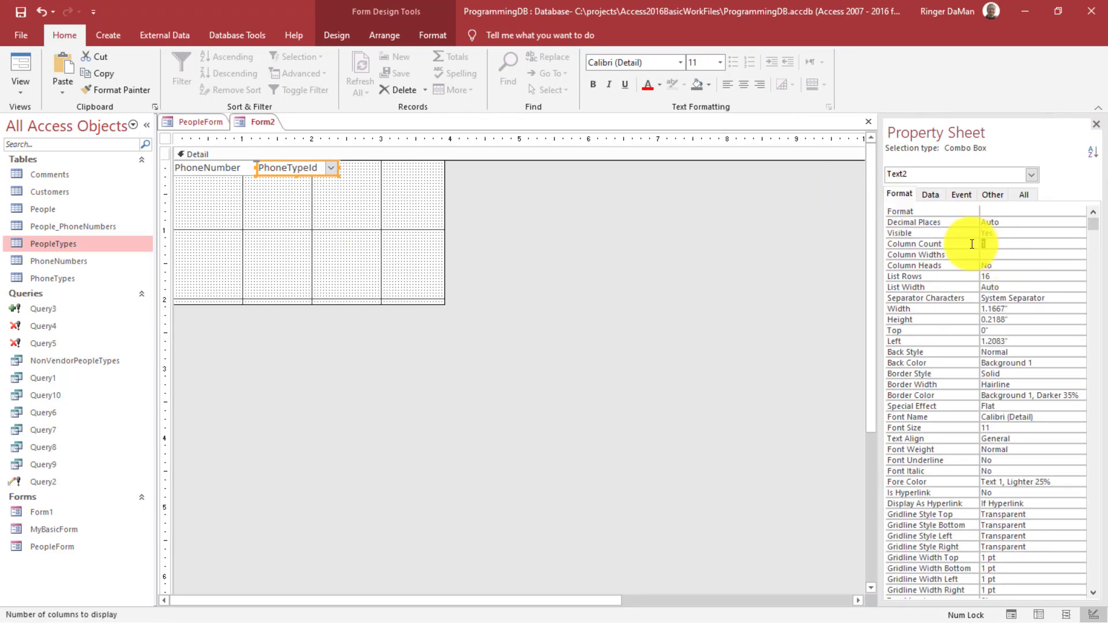
type("2")
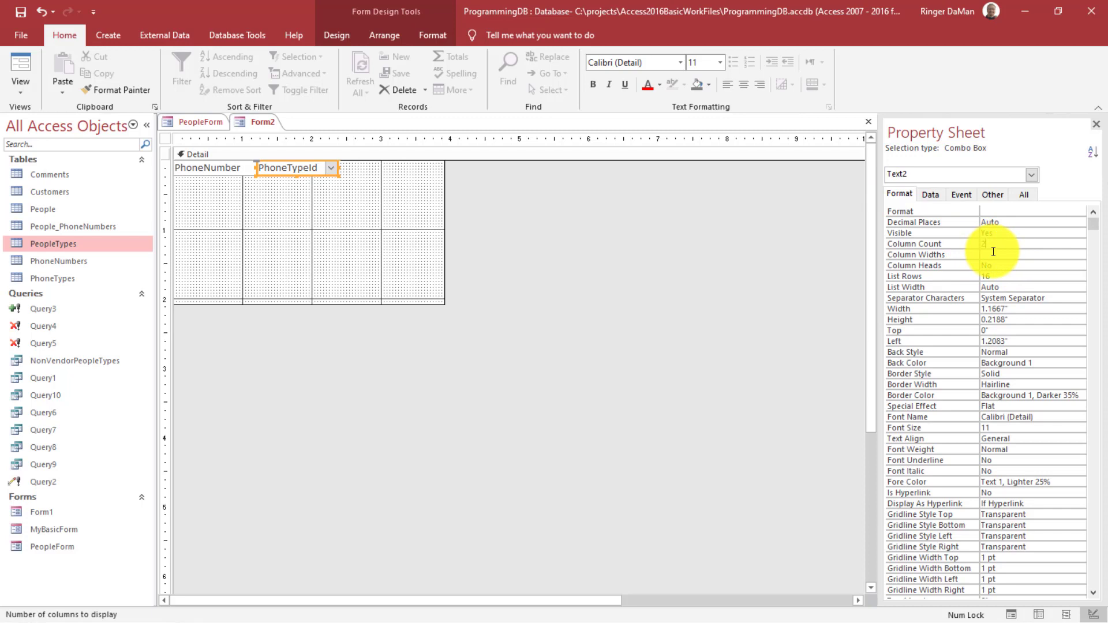
left_click(993, 252)
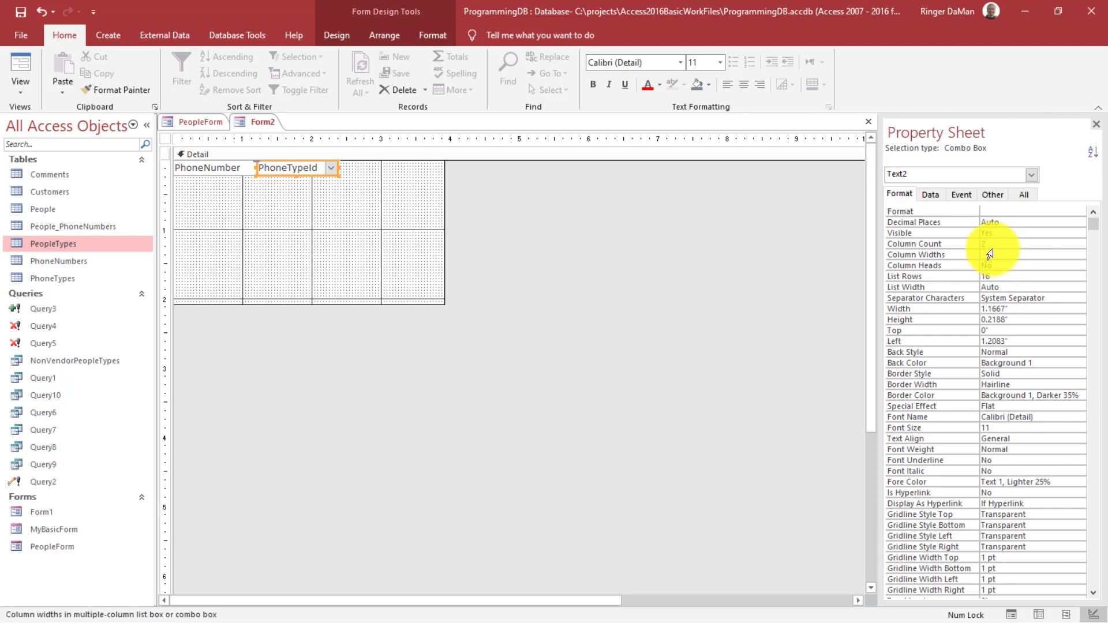
type("0")
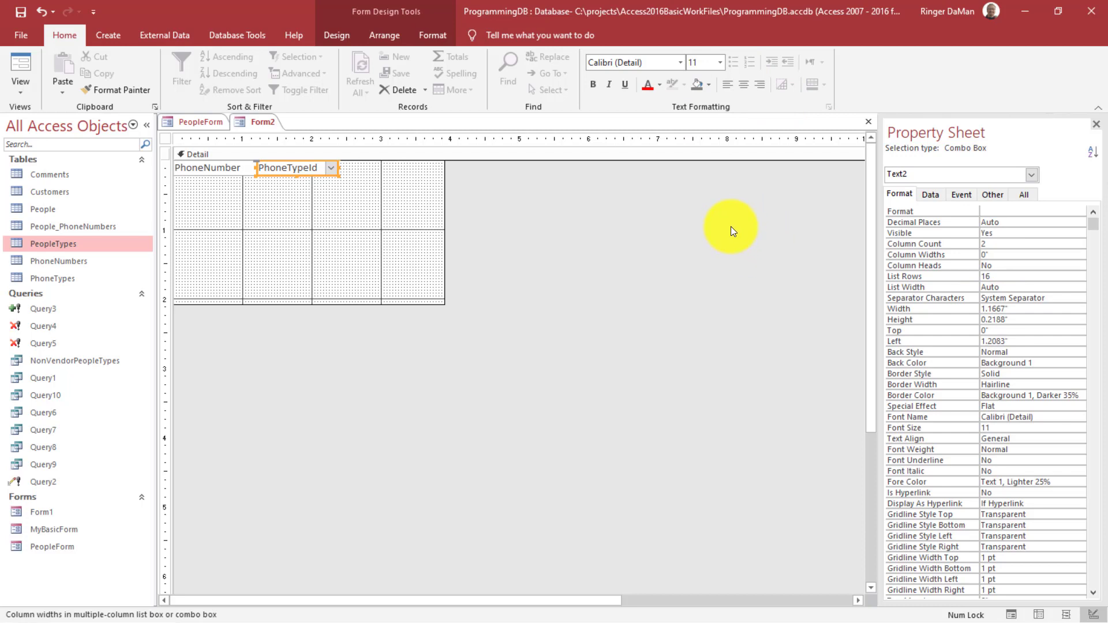
- Shrink the form's detail area to fit tightly around the two controls, about 2.375 inches wide
left_click(441, 301)
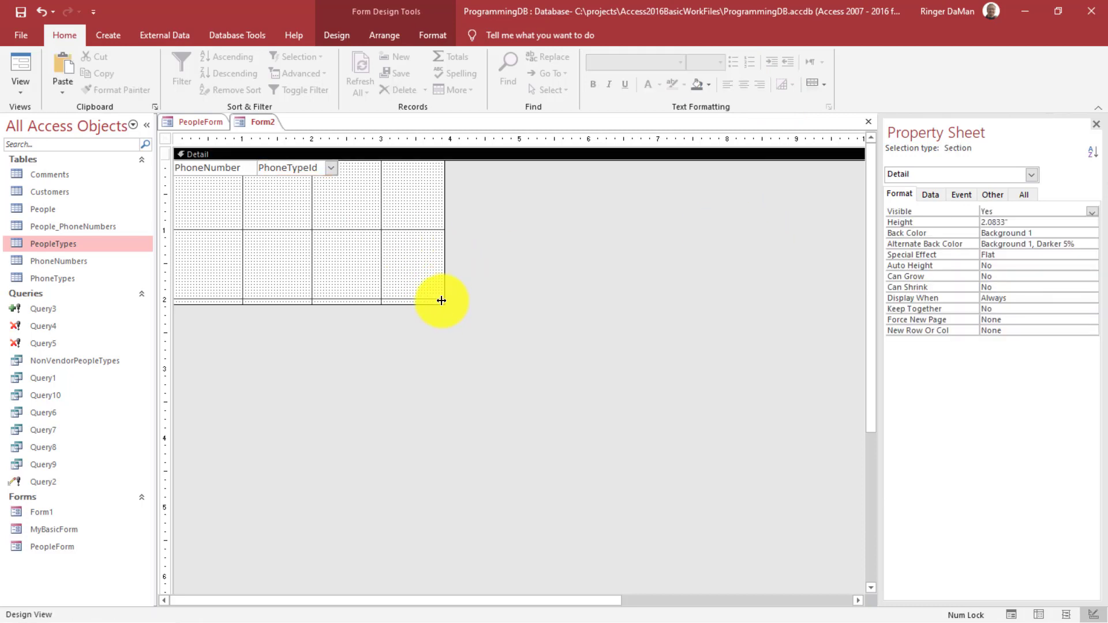
left_click_drag(441, 301, 322, 185)
left_click(331, 229)
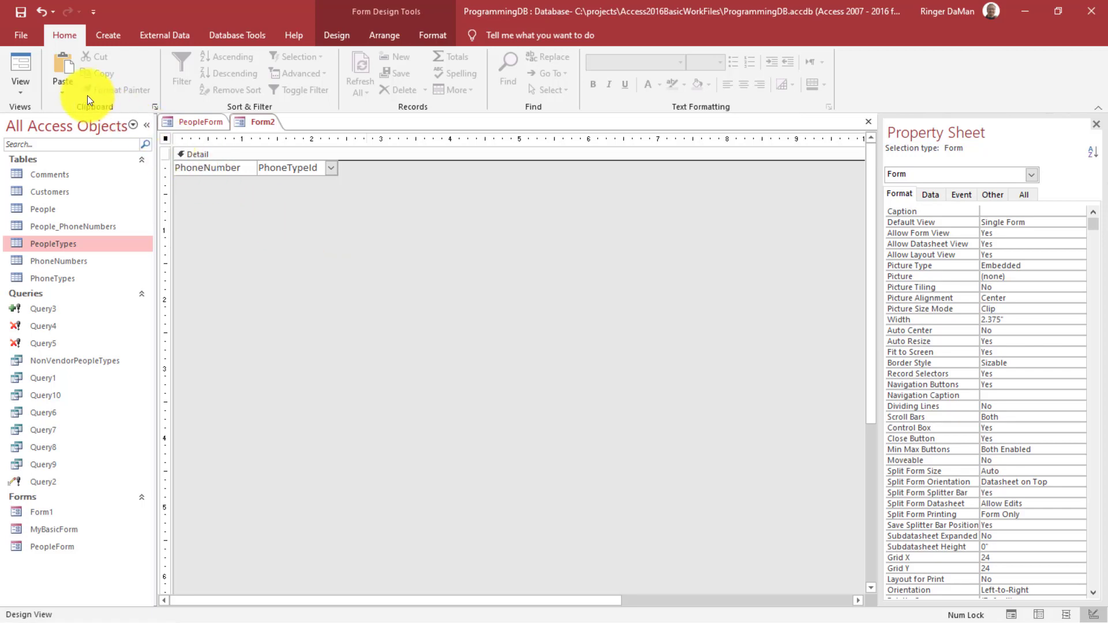
- Save the new form as PhoneNumbersForm
left_click(23, 12)
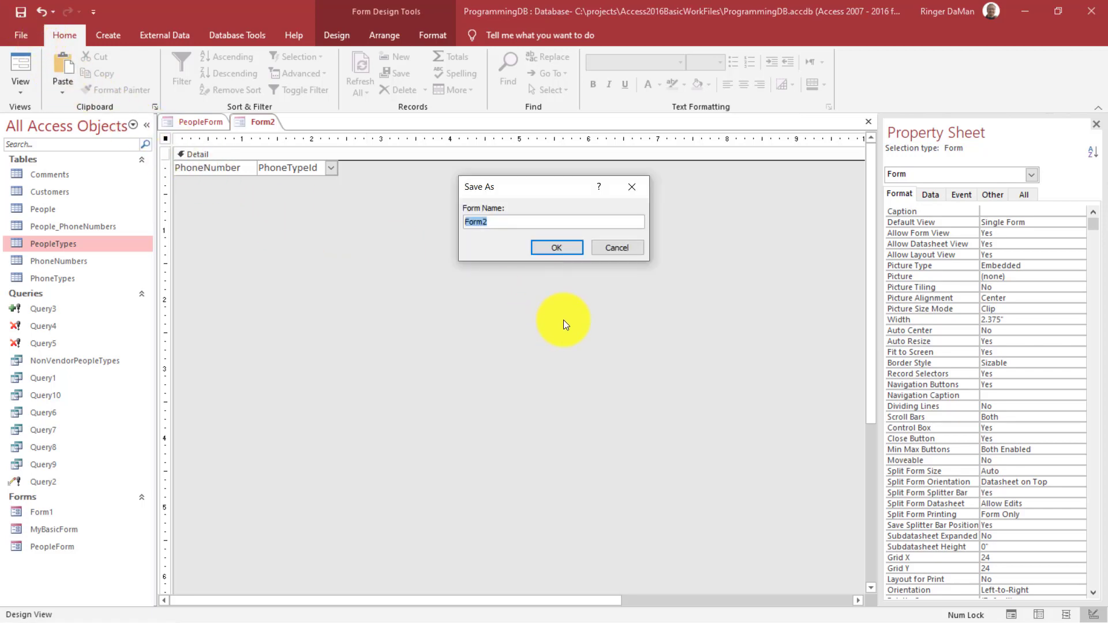
type("PhoneNumberForm")
key("BackSpace")
key("BackSpace")
key("BackSpace")
key("BackSpace")
type("sForm")
key("Return")
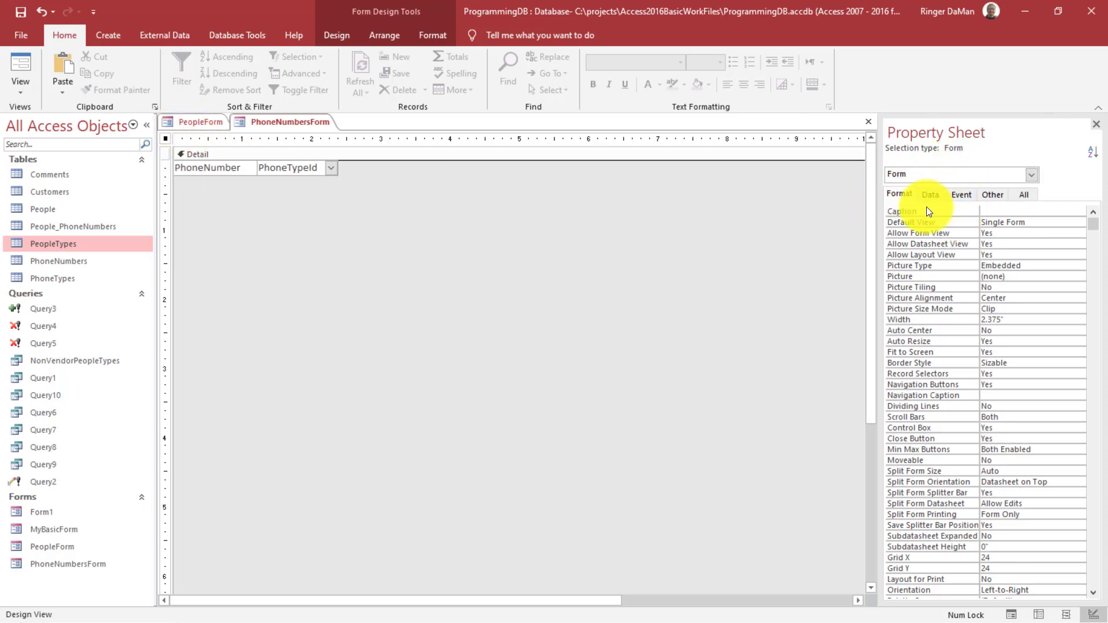
- Set the form's Default View to Continuous Forms and close the form, saving its changes
left_click(1032, 222)
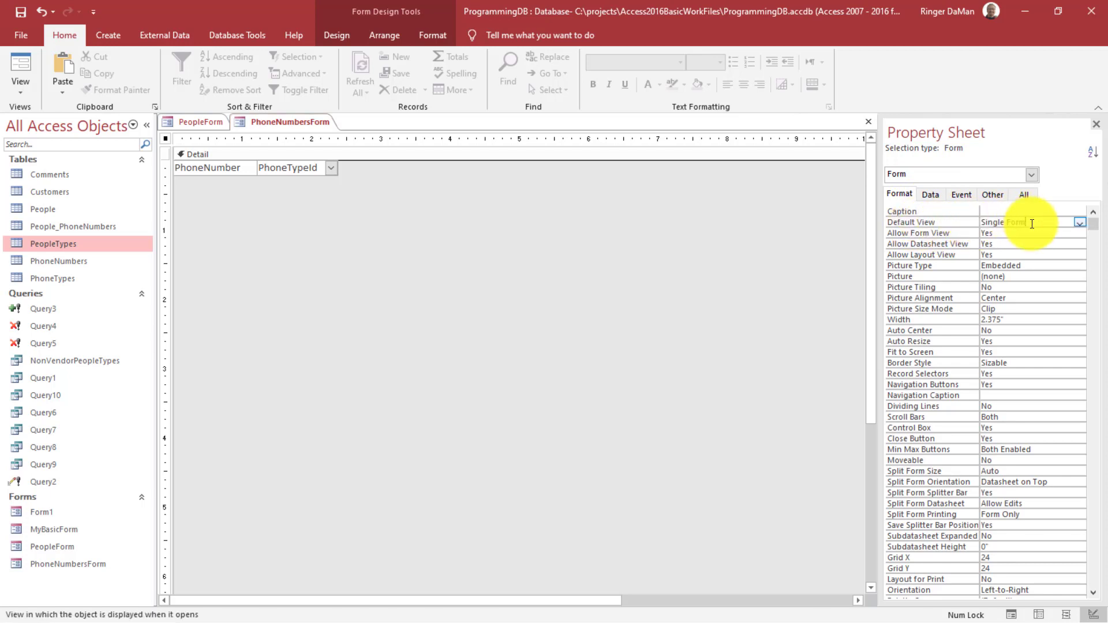
left_click(1077, 222)
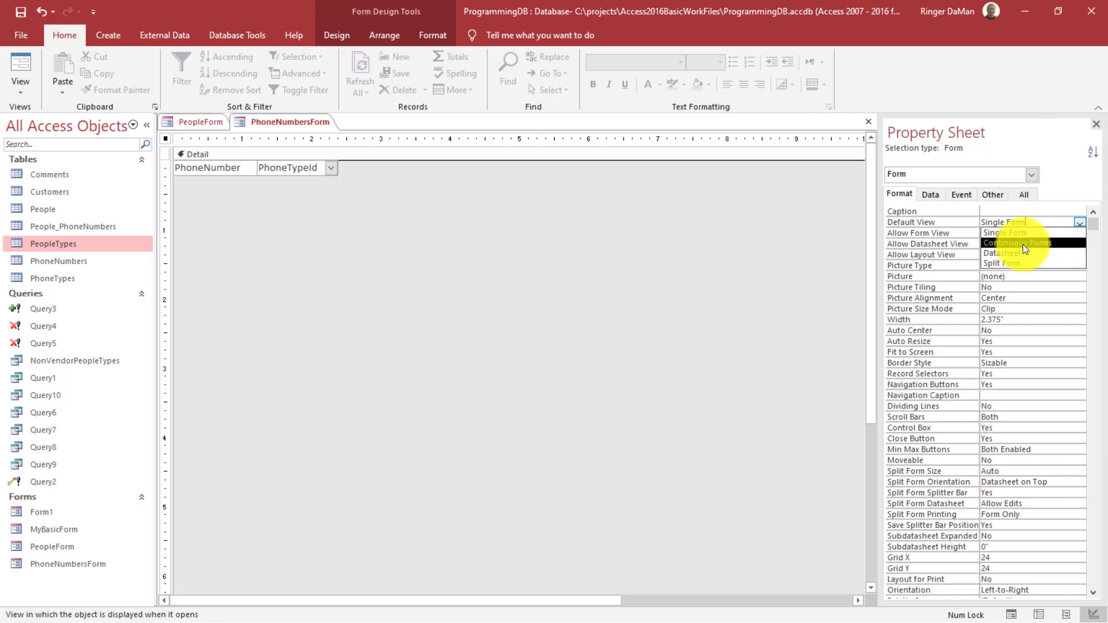
left_click(1023, 243)
left_click(567, 248)
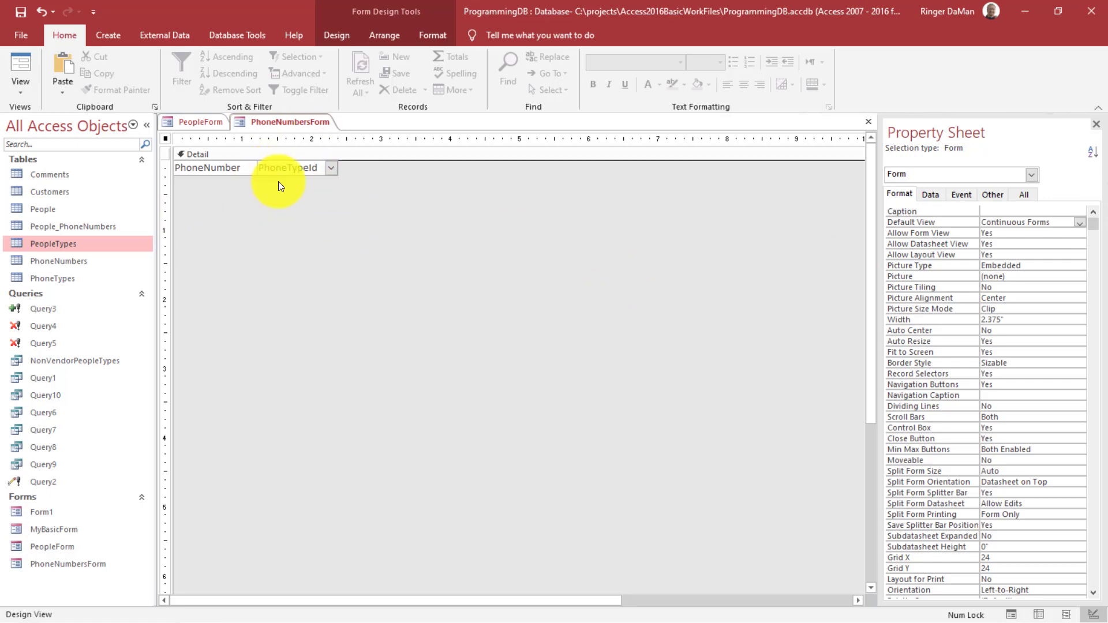
left_click(872, 126)
left_click(493, 358)
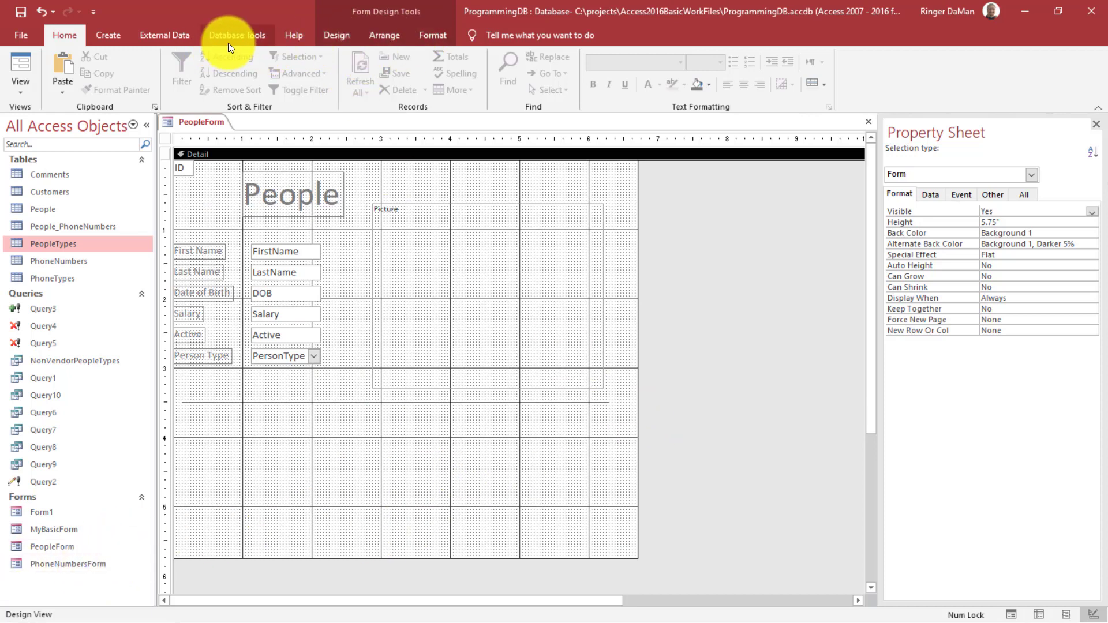
- Draw a subform control about 2.96 by 1.38 inches on PeopleForm, below the horizontal line
left_click(325, 37)
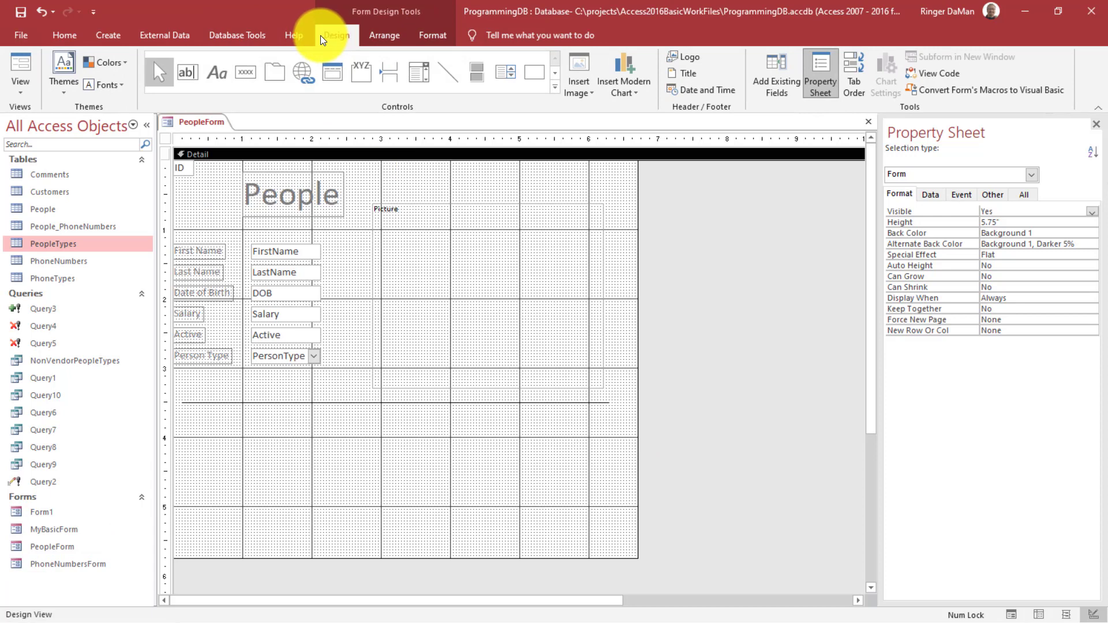
left_click(555, 76)
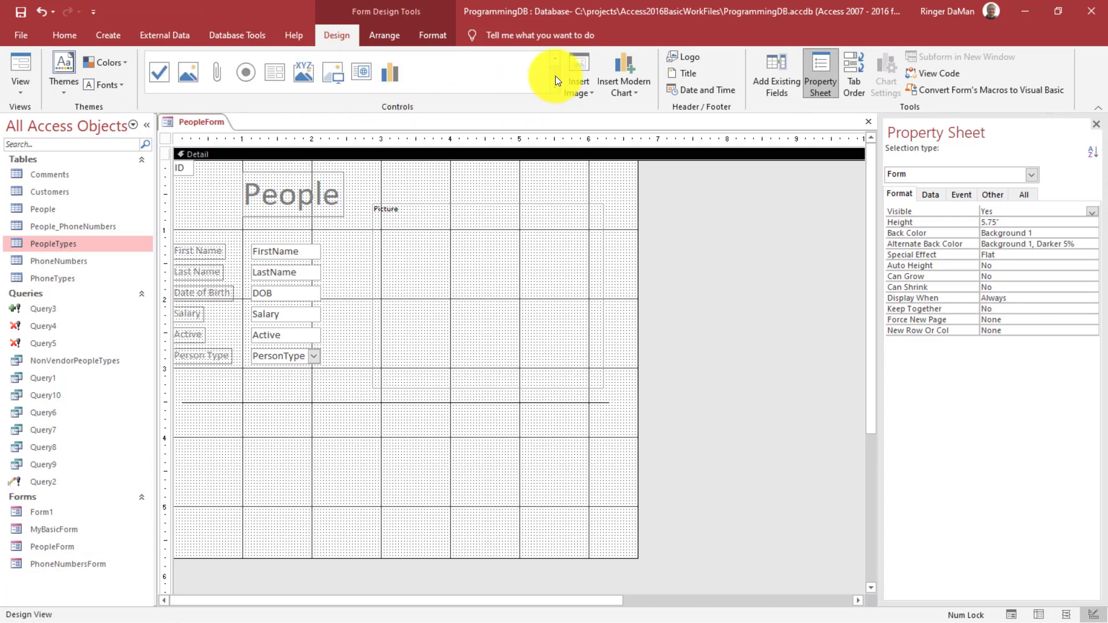
left_click(273, 74)
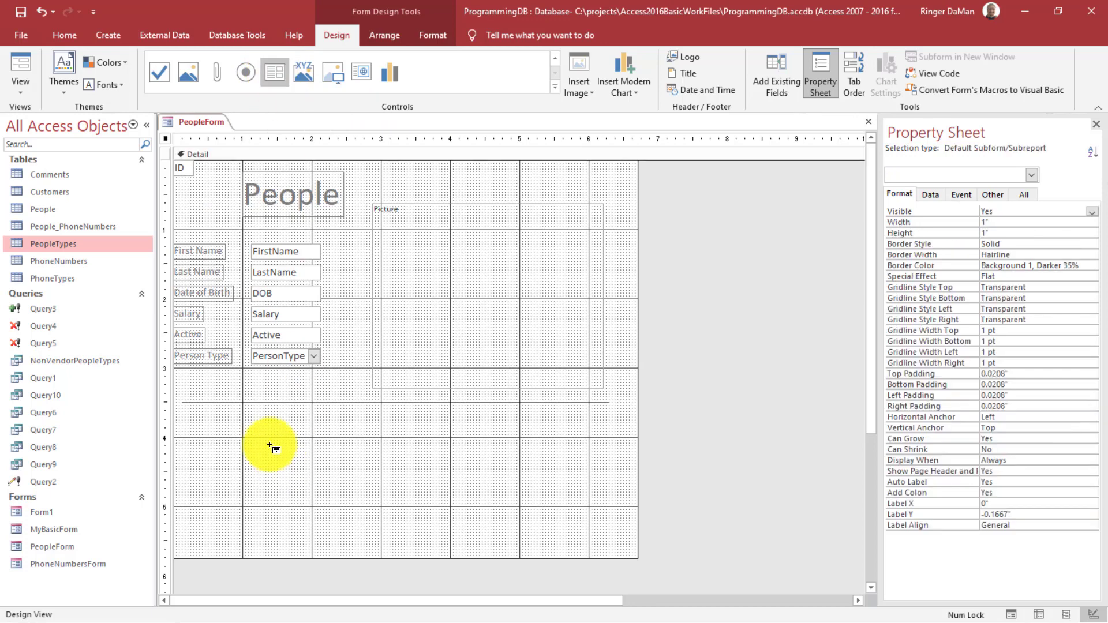
left_click_drag(297, 435, 501, 531)
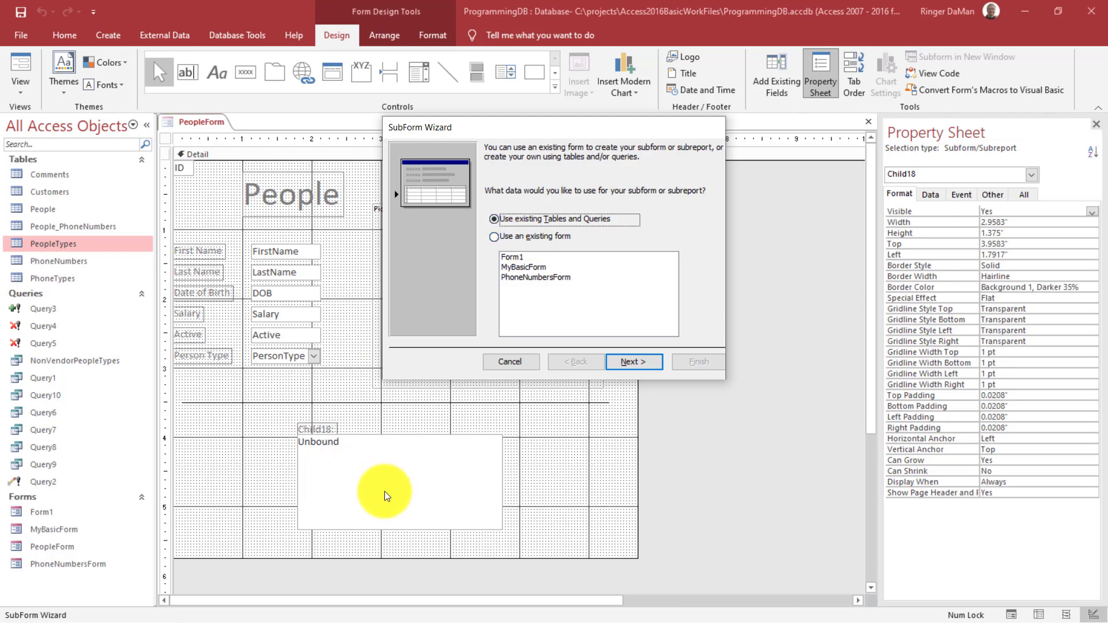
left_click(493, 238)
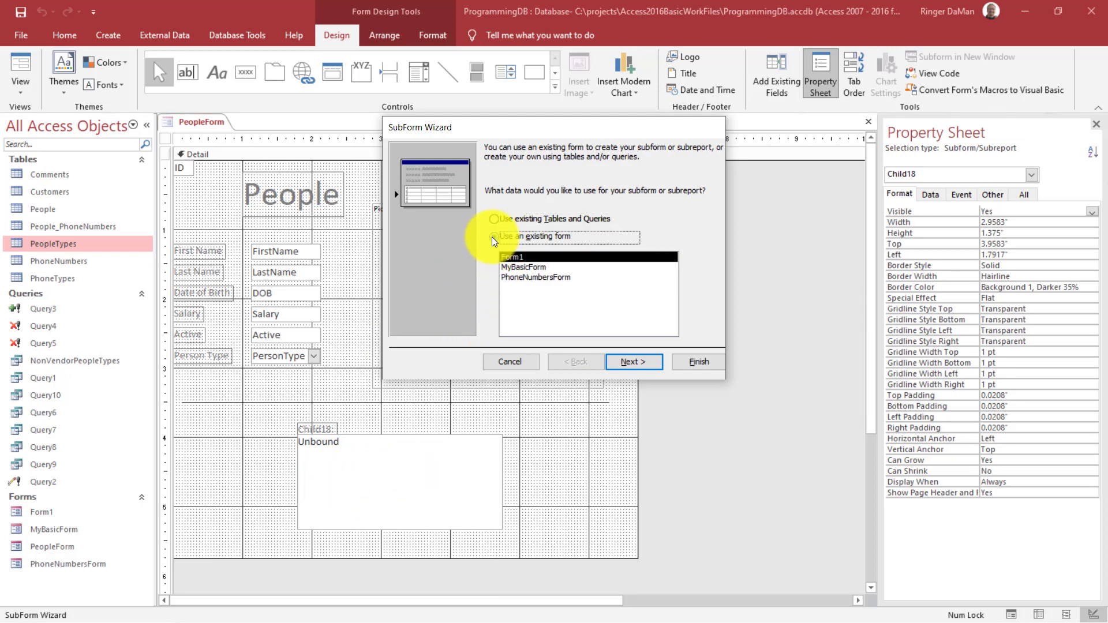
left_click(545, 277)
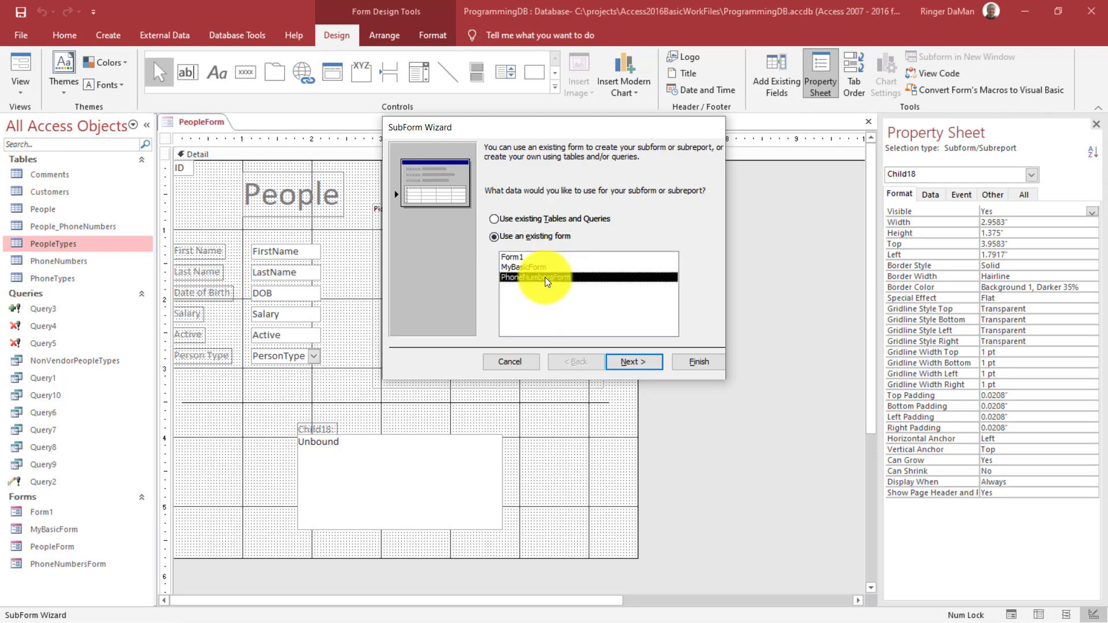
left_click(648, 362)
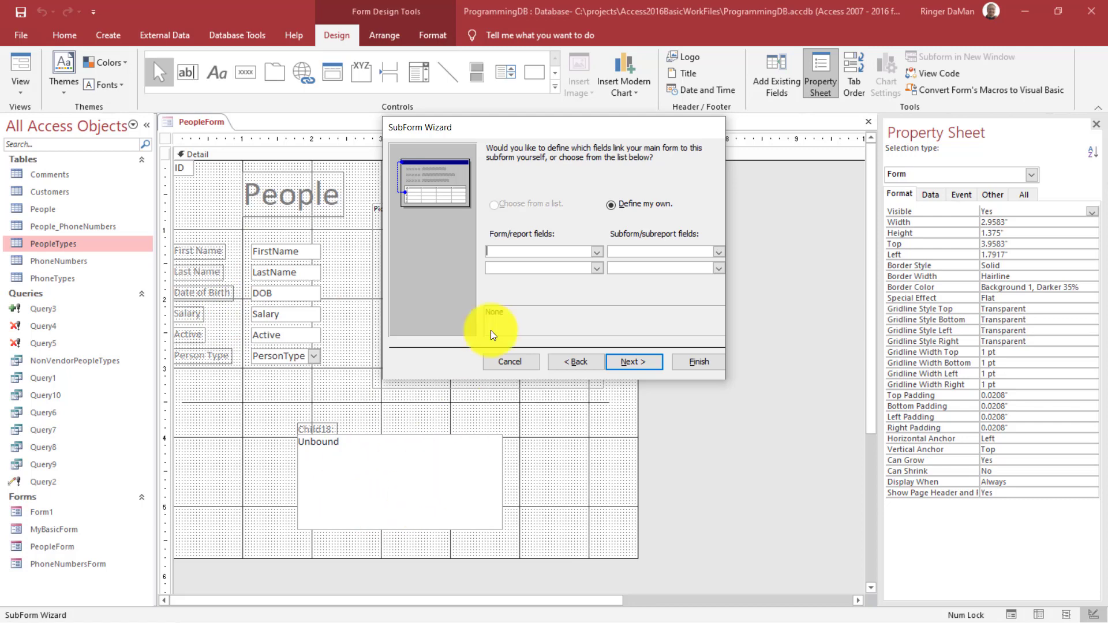
left_click(597, 253)
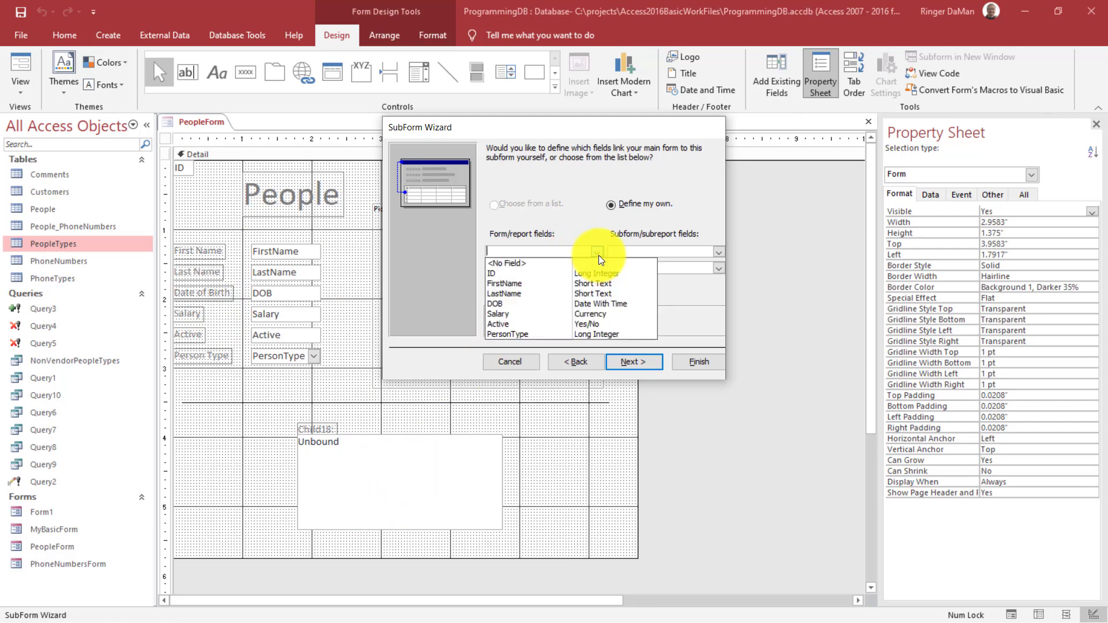
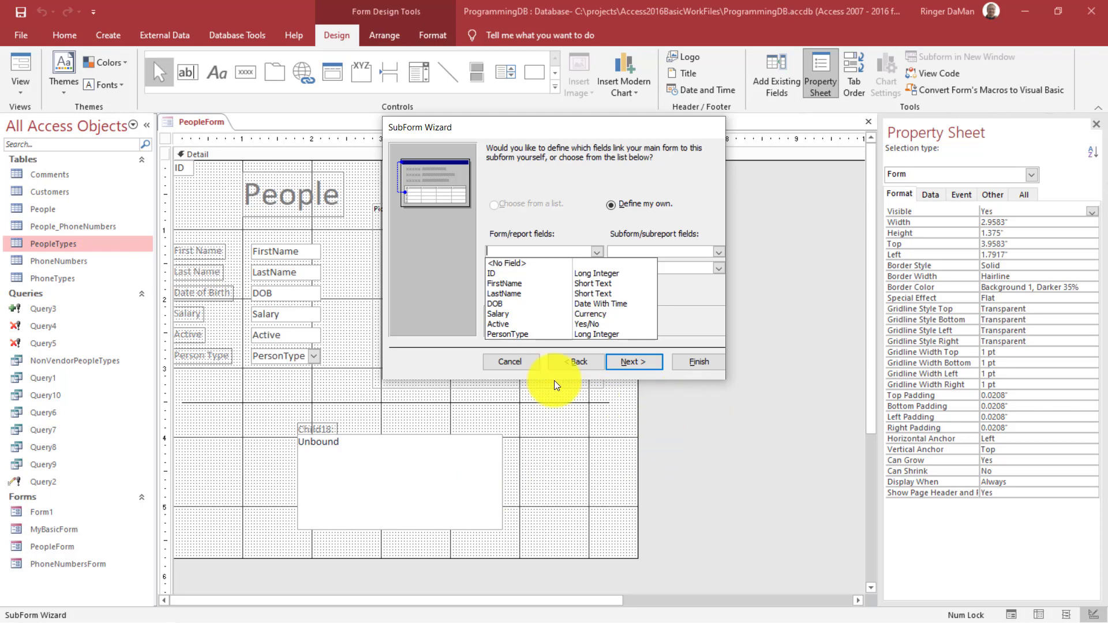
left_click(503, 363)
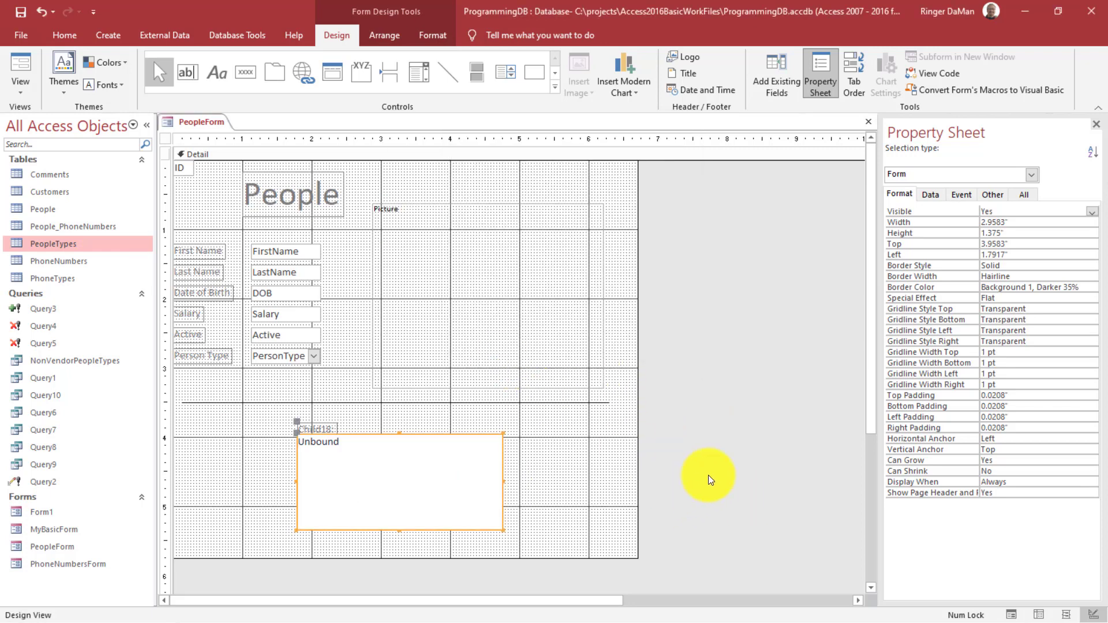
- Move the subform's label to the left of the subform box, about 1 inch across and 4 inches down, and select it
left_click(298, 423)
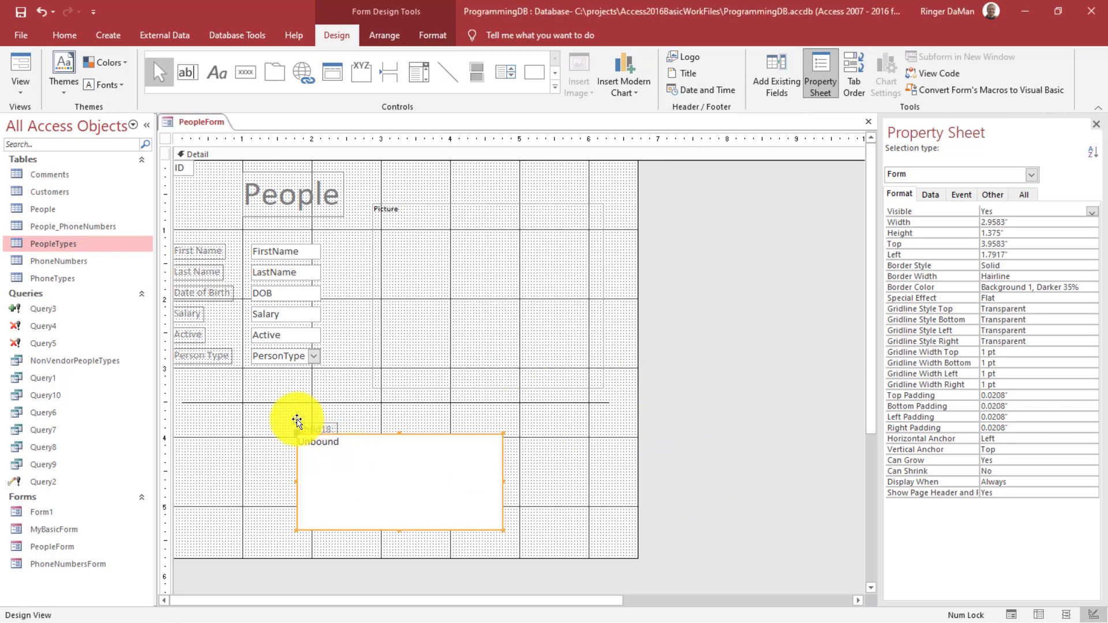
left_click_drag(297, 423, 241, 433)
left_click(346, 475)
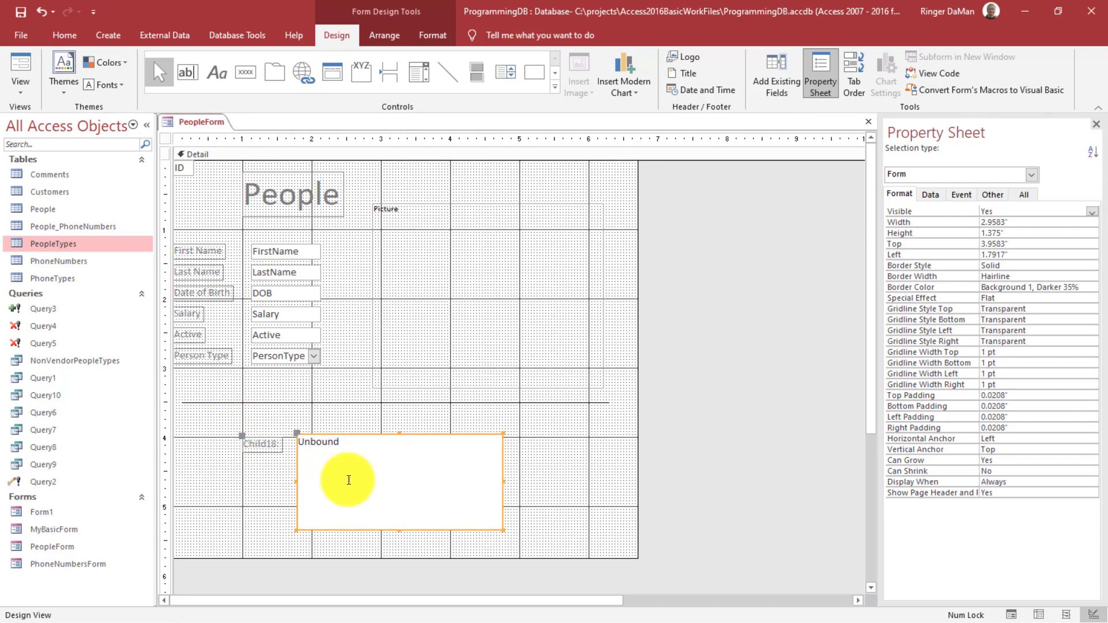
left_click(274, 442)
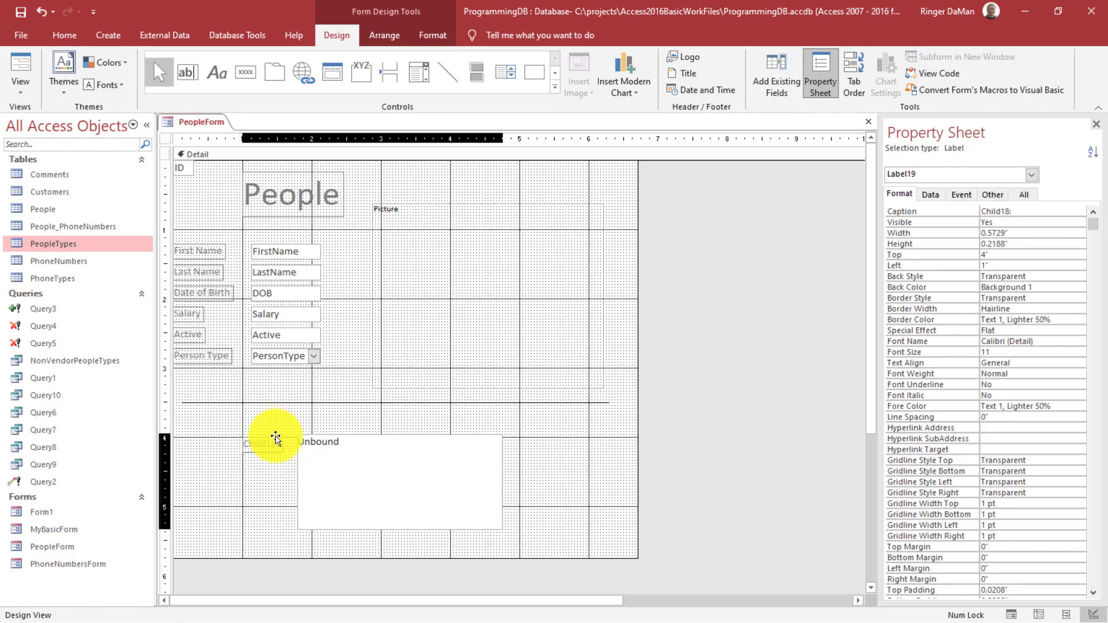
- Change the caption of the subform's label on PeopleForm to "Phone #'s:"
left_click(275, 447)
double_click(275, 445)
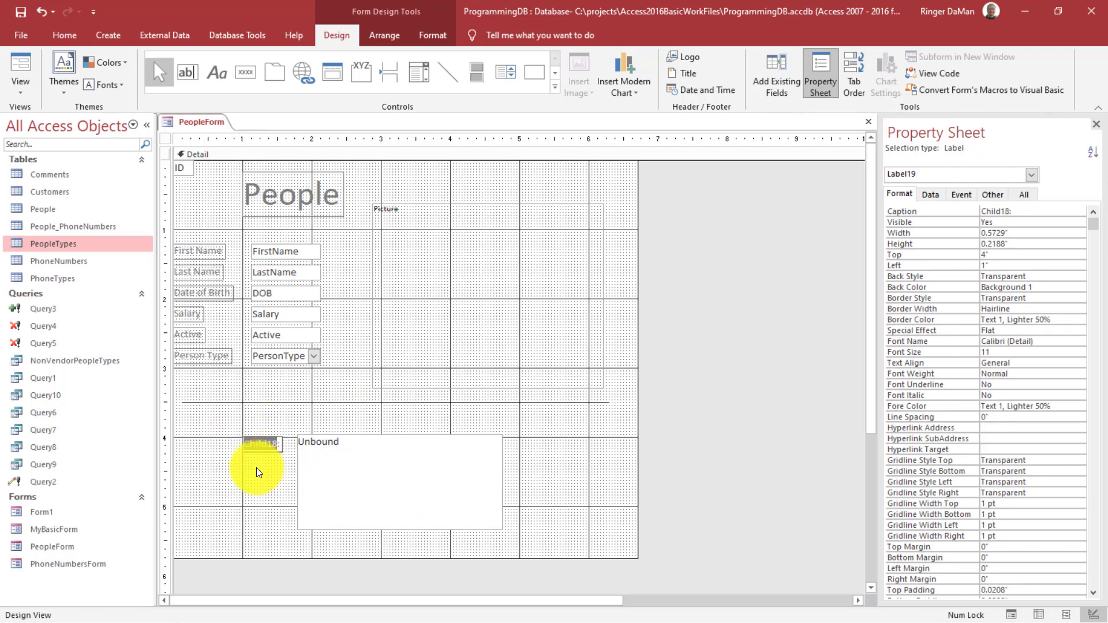
type("Phone Number")
key("BackSpace")
key("BackSpace")
key("BackSpace")
key("BackSpace")
key("BackSpace")
key("BackSpace")
key("BackSpace")
type("#'s")
left_click(597, 444)
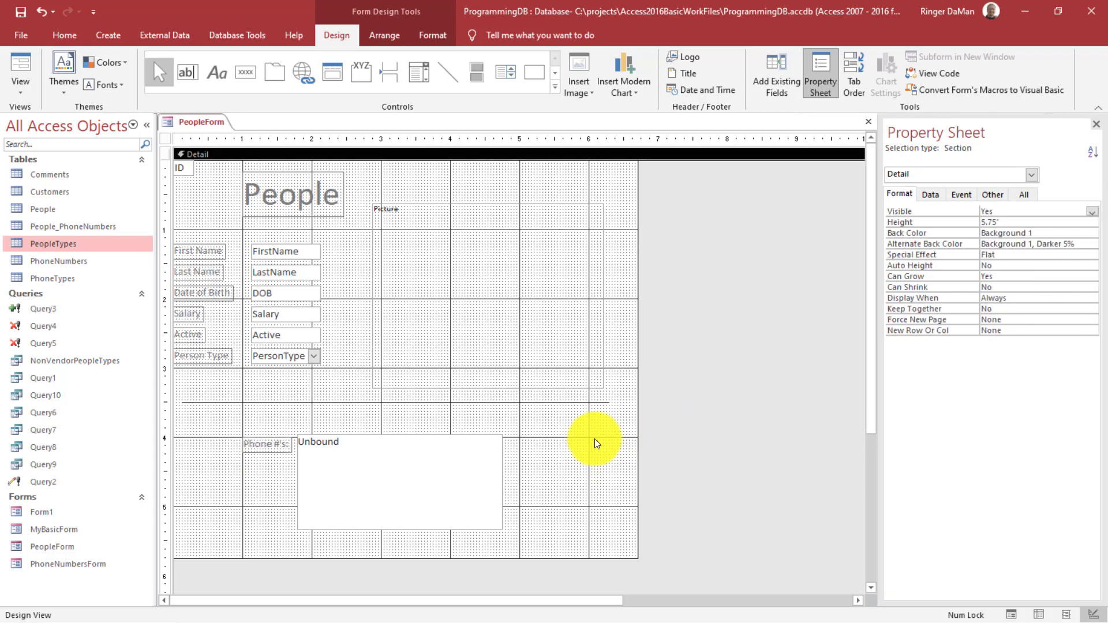
left_click(458, 460)
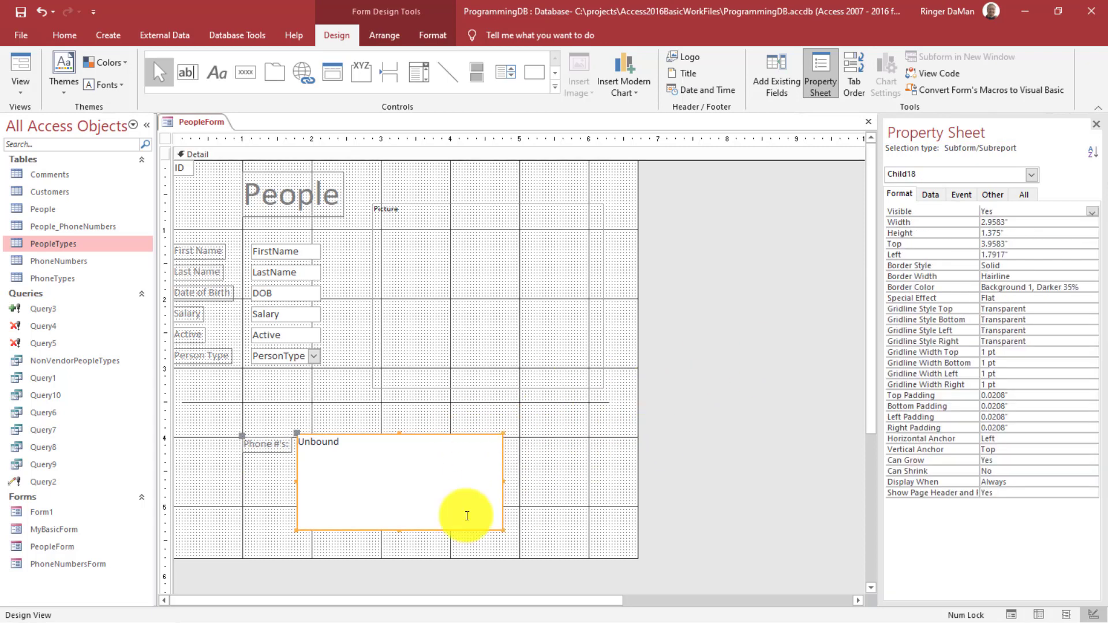
left_click(682, 348)
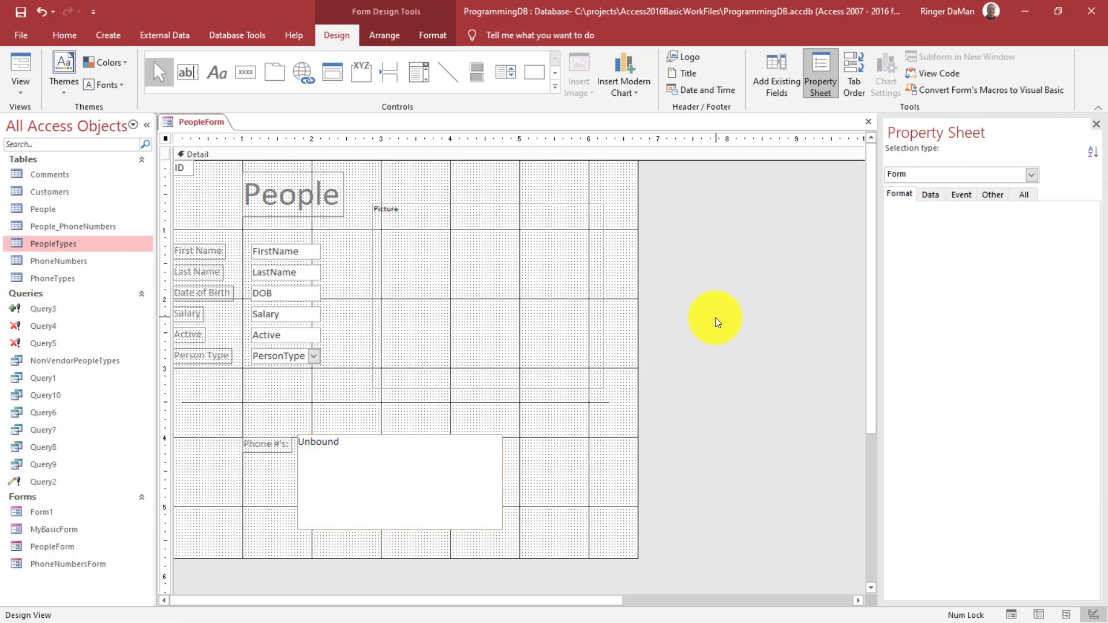
- Open PhoneNumbersForm in Design View and create a query for its Record Source based on the PhoneNumbers table
left_click(64, 568)
right_click(64, 568)
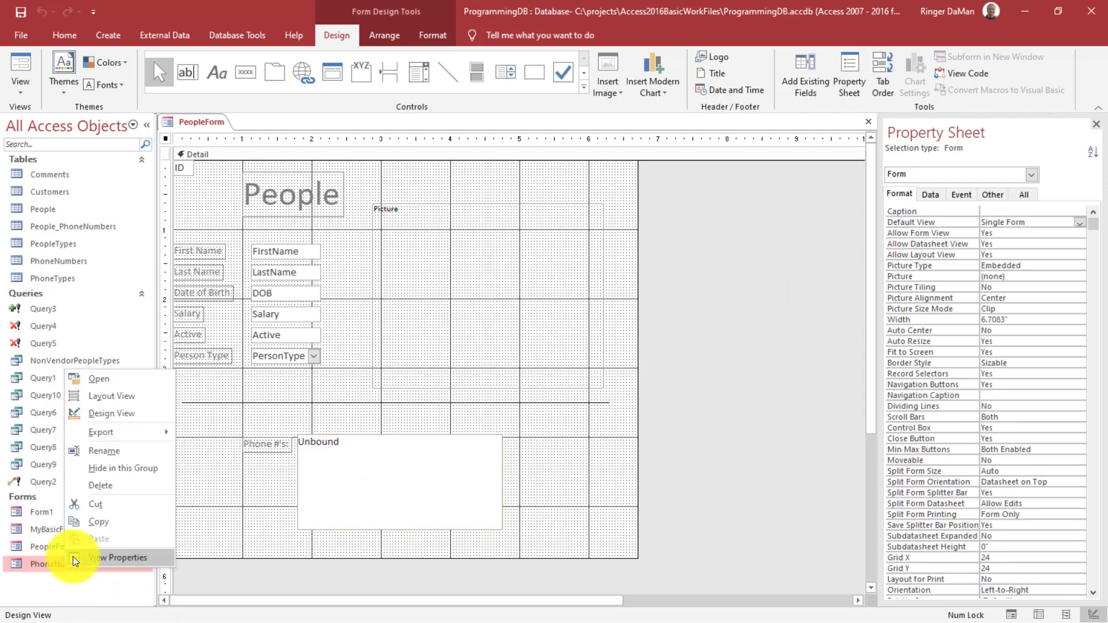
left_click(120, 414)
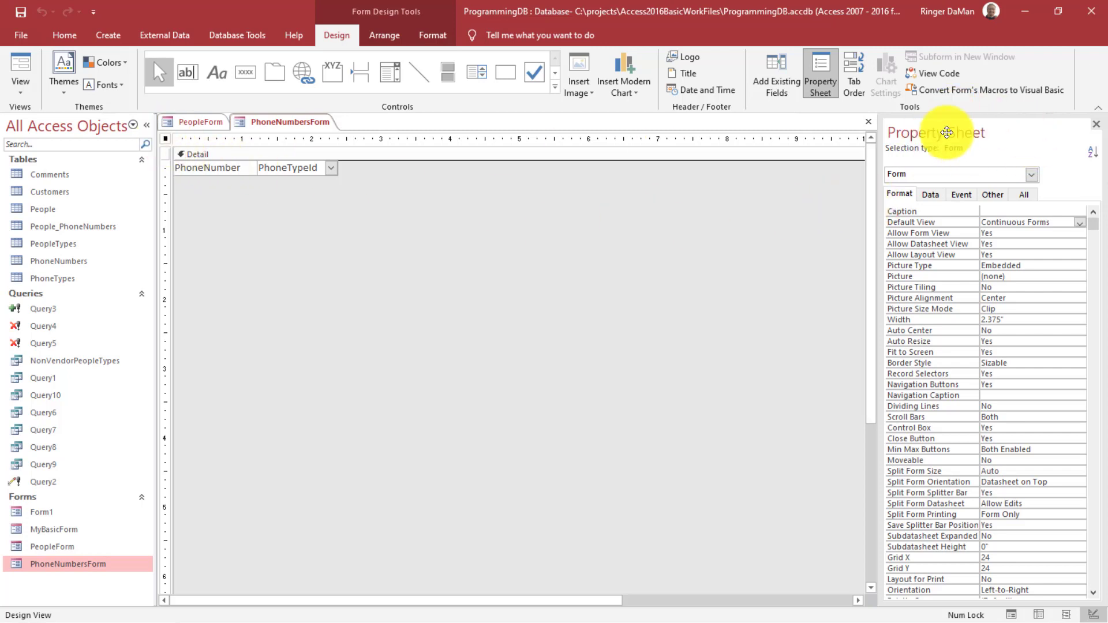
left_click(931, 195)
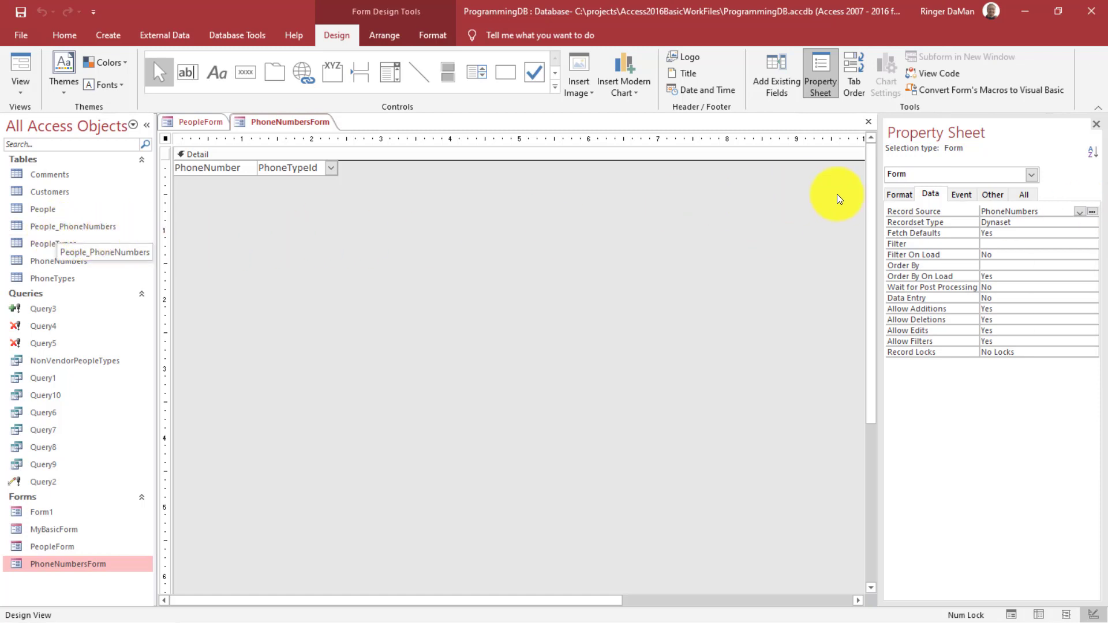
left_click(1093, 213)
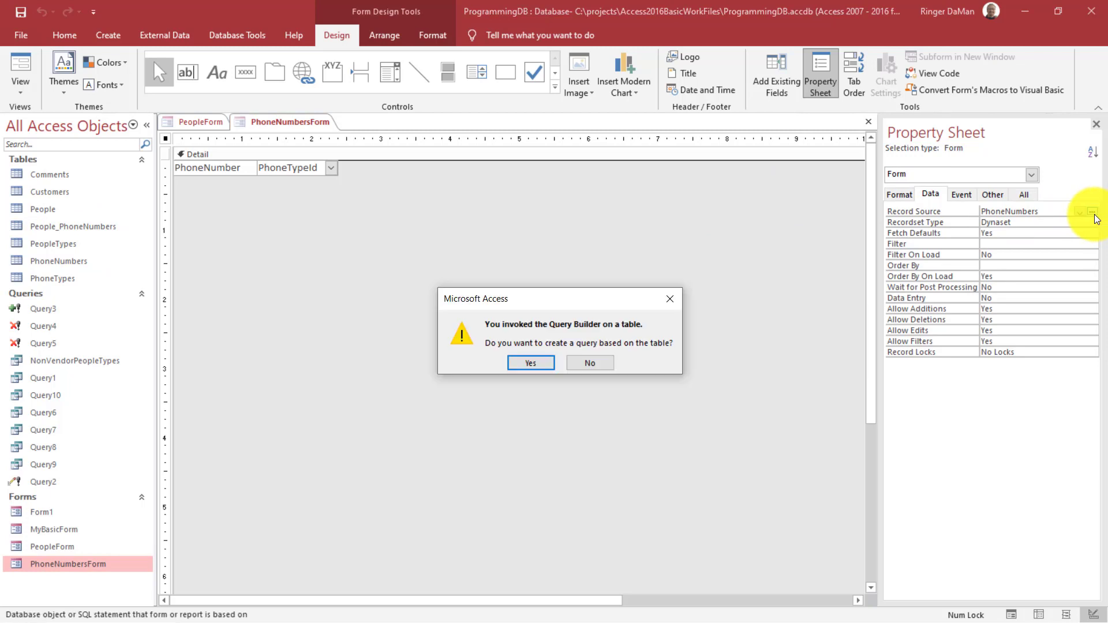
left_click(529, 363)
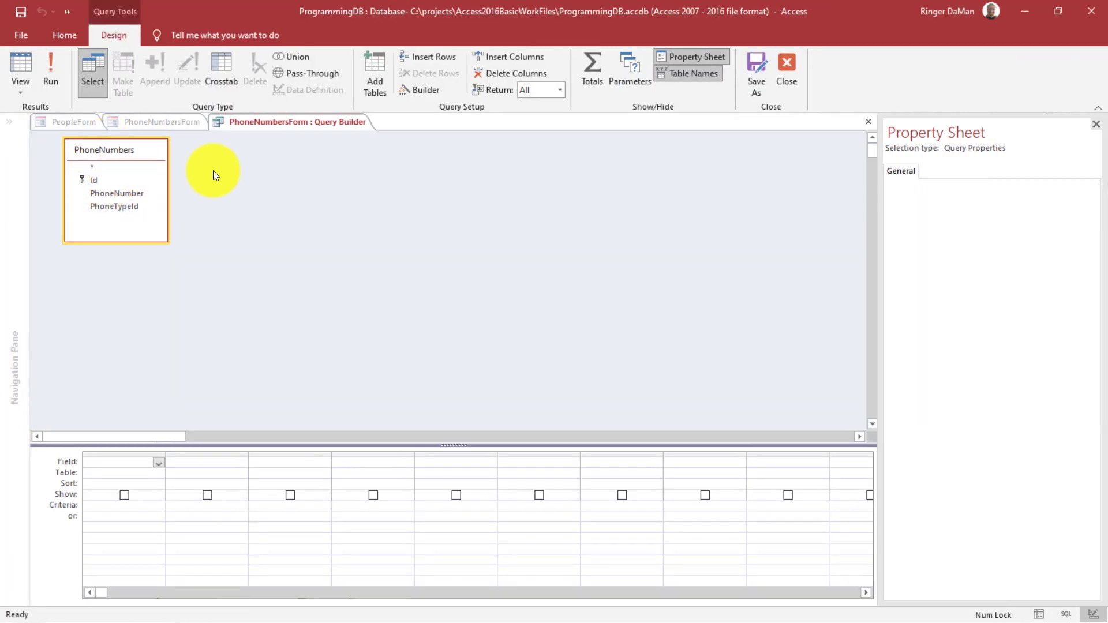
- Add the People_PhoneNumbers table to the query and arrange it beside the PhoneNumbers table
left_click_drag(106, 150, 395, 202)
right_click(215, 267)
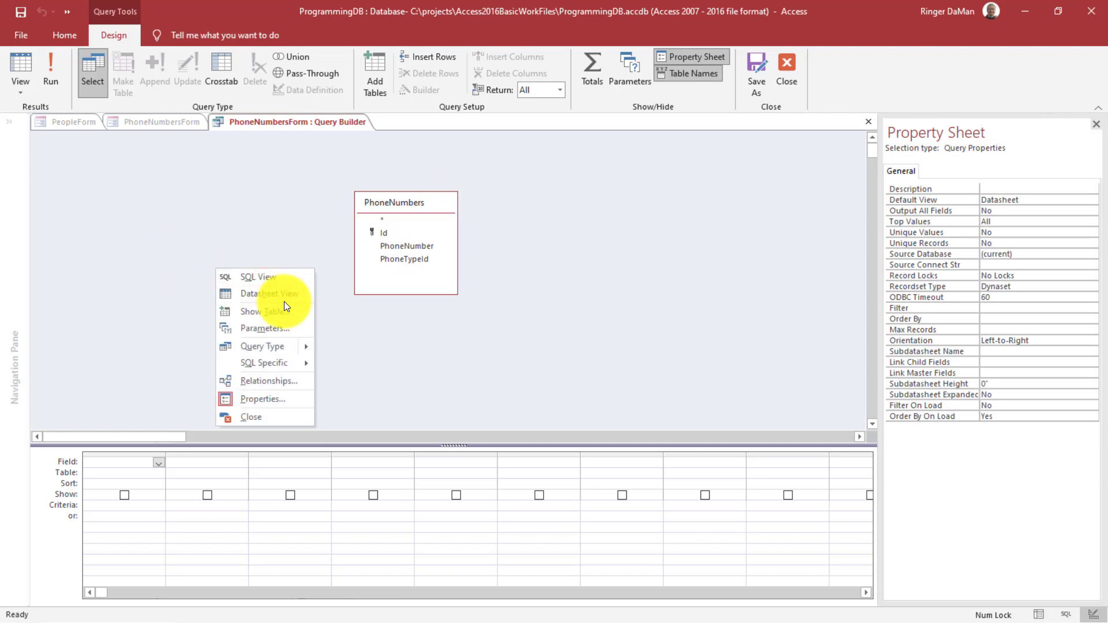
left_click(261, 311)
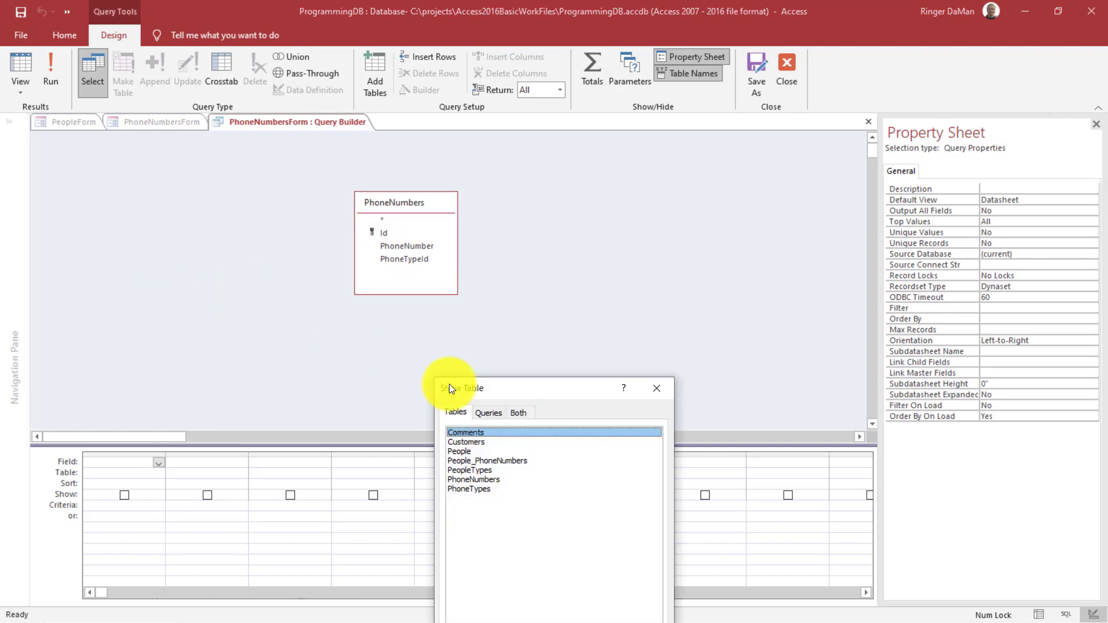
left_click_drag(518, 383, 566, 217)
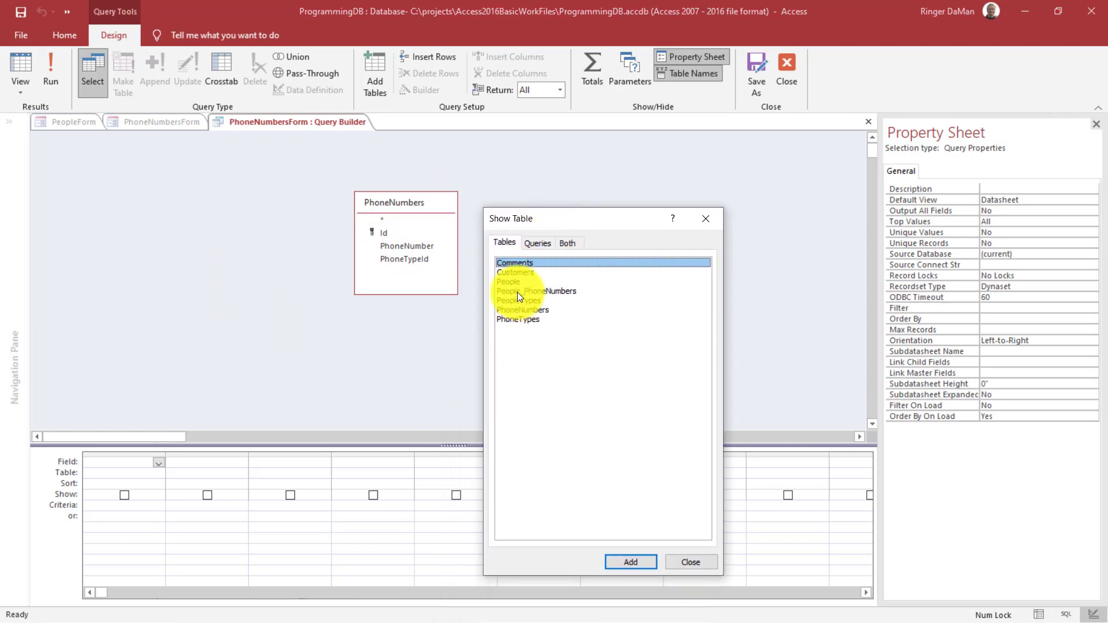
left_click(517, 292)
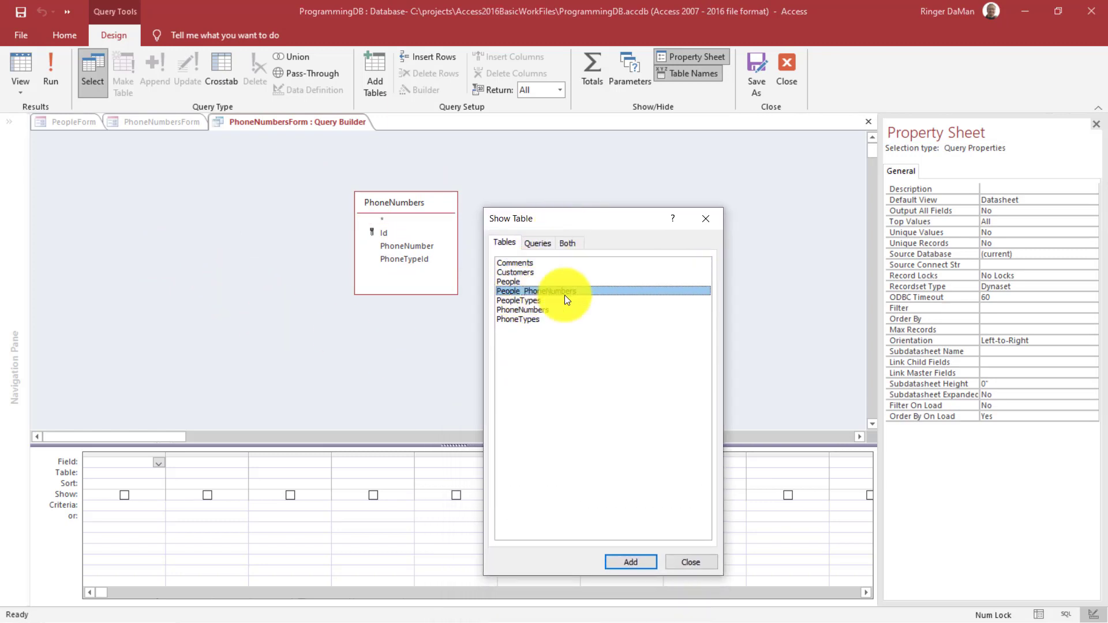
left_click(635, 560)
left_click(693, 563)
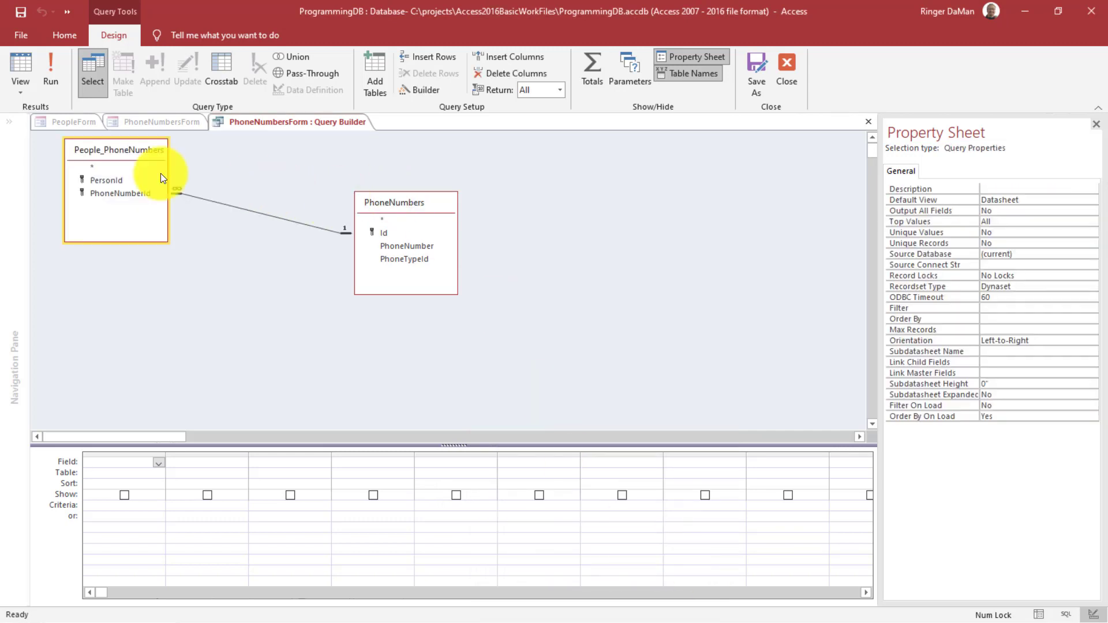
left_click_drag(110, 150, 237, 202)
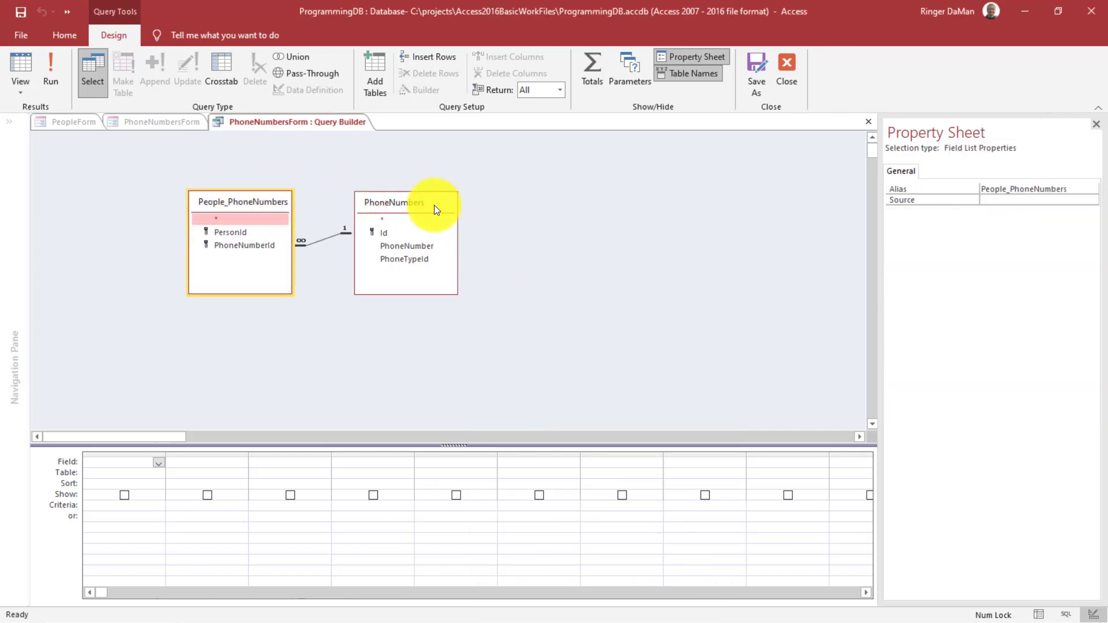
left_click_drag(434, 206, 432, 226)
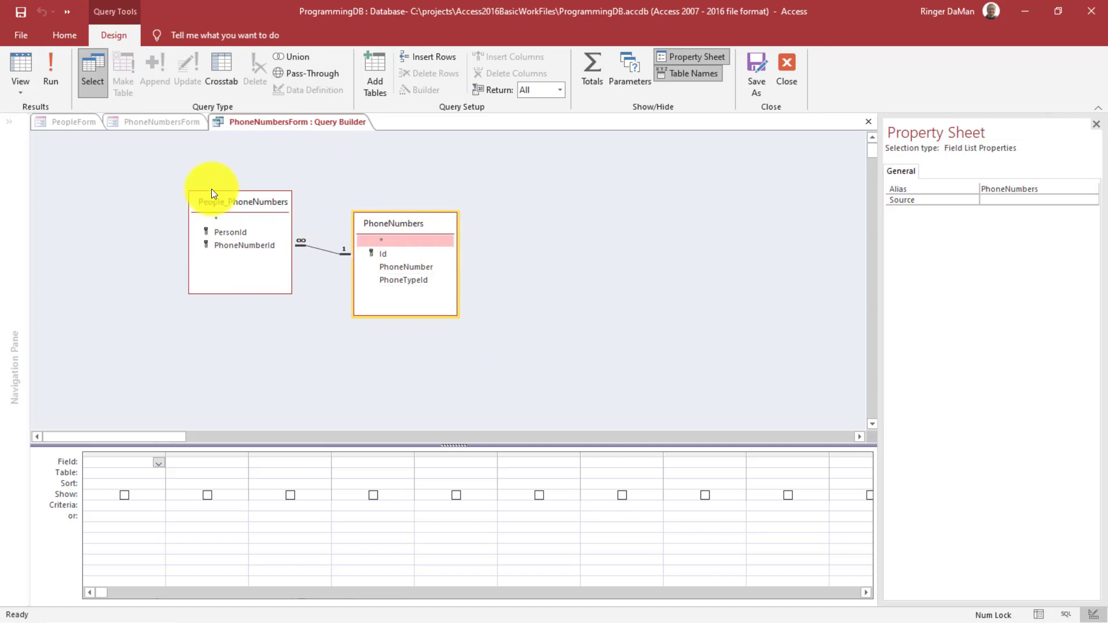
- Add the PersonId and PhoneNumberId fields from People_PhoneNumbers to the query grid
left_click(226, 233)
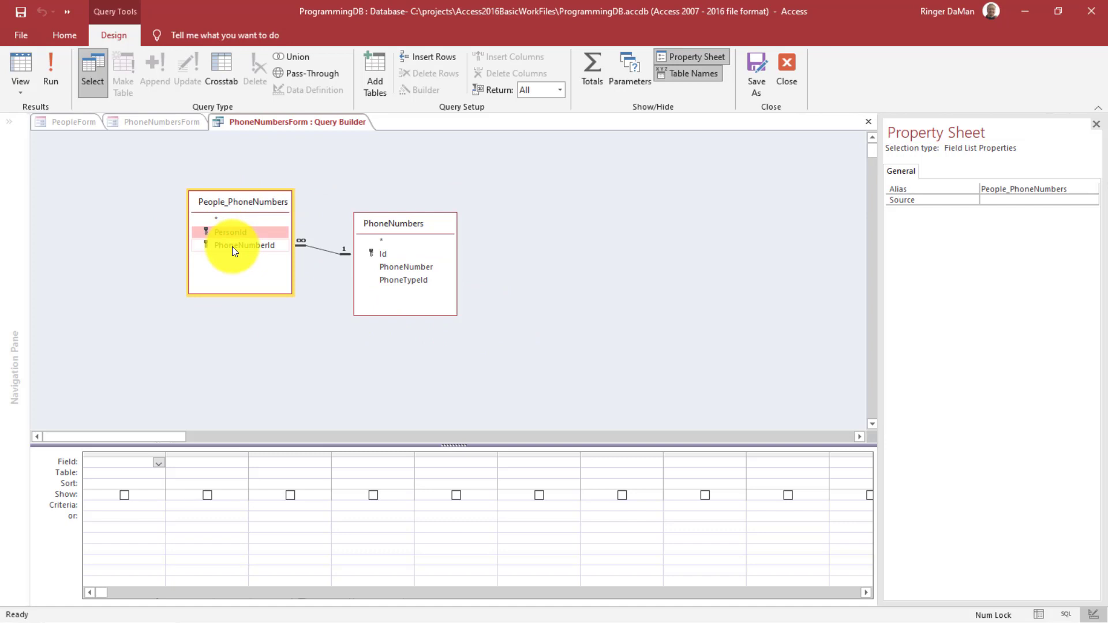
left_click(390, 255)
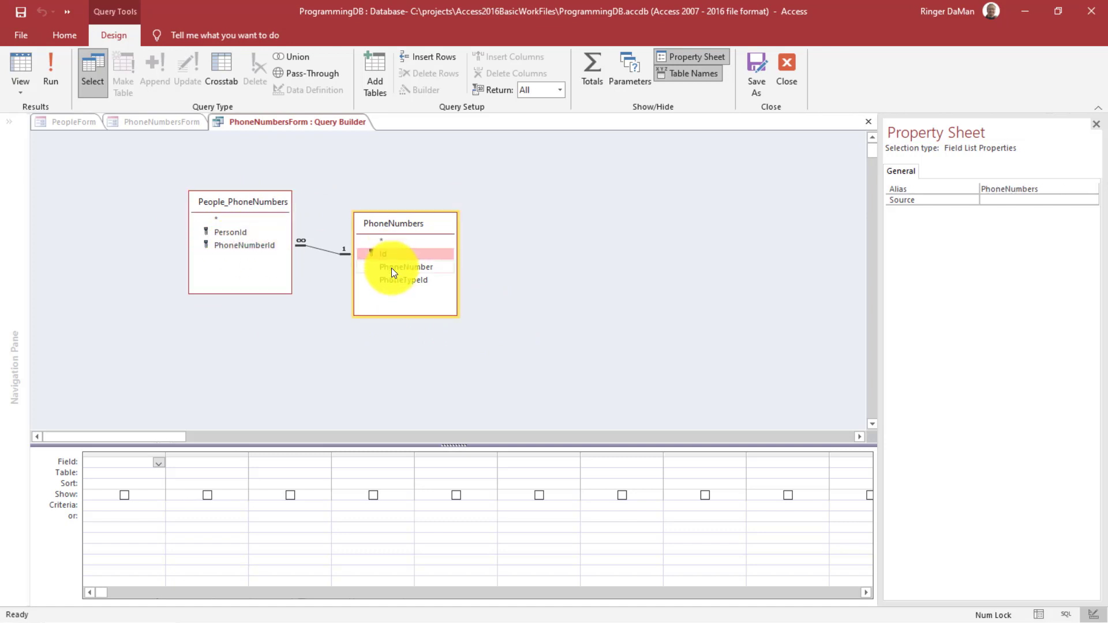
left_click(223, 233)
left_click(230, 247, "shift")
left_click_drag(229, 234, 130, 467)
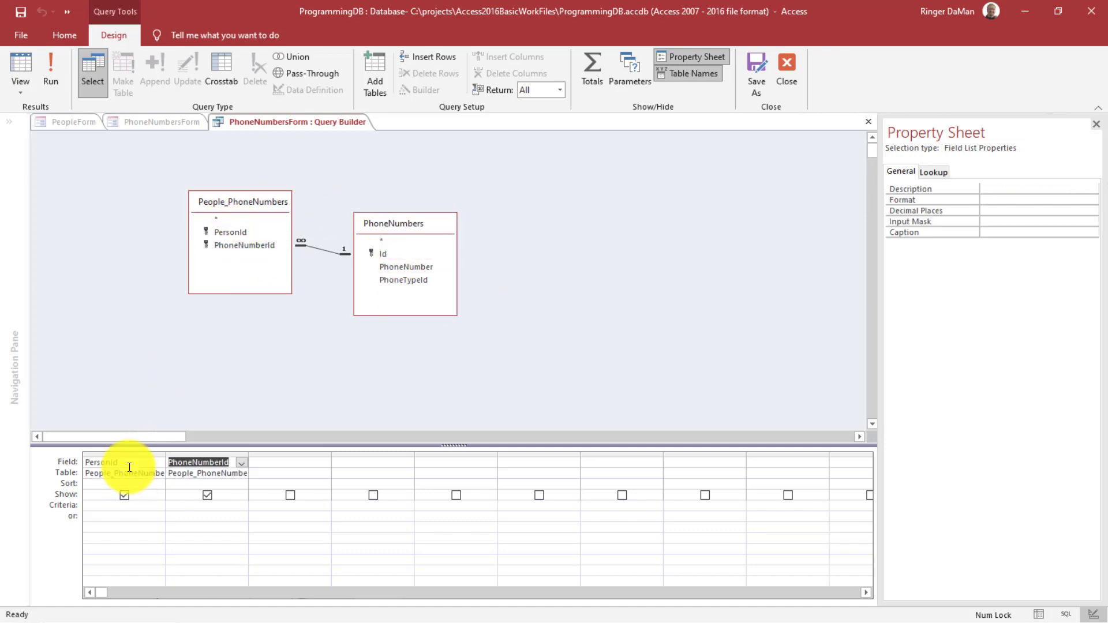
- Add the Id, PhoneNumber and PhoneTypeId fields from PhoneNumbers to the query grid after the existing columns
left_click(390, 271)
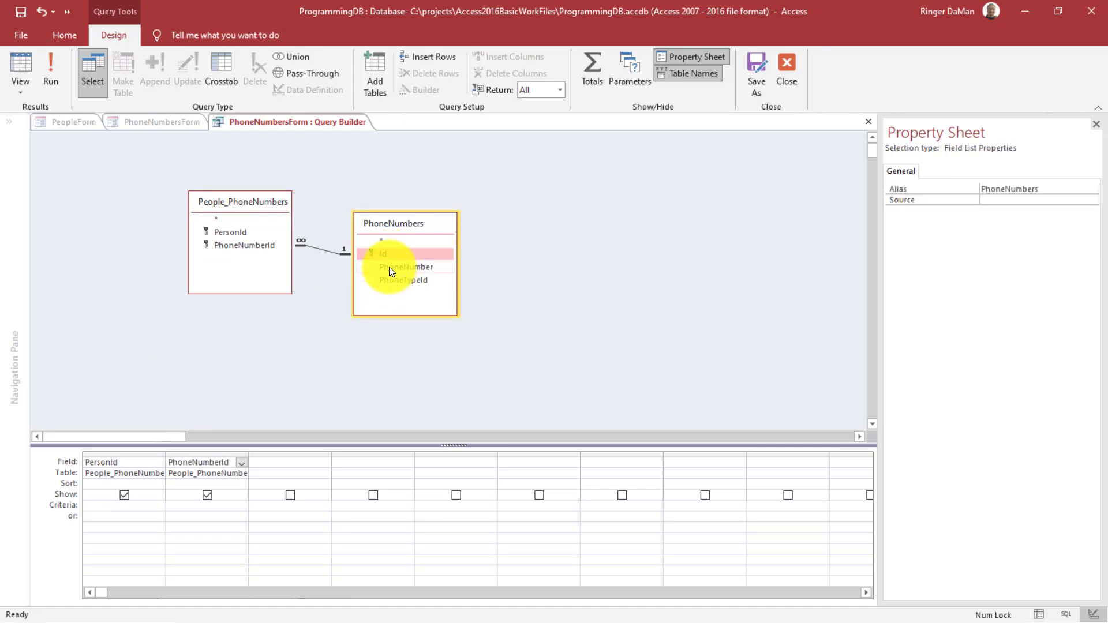
left_click(390, 280, "shift")
left_click_drag(389, 272, 283, 465)
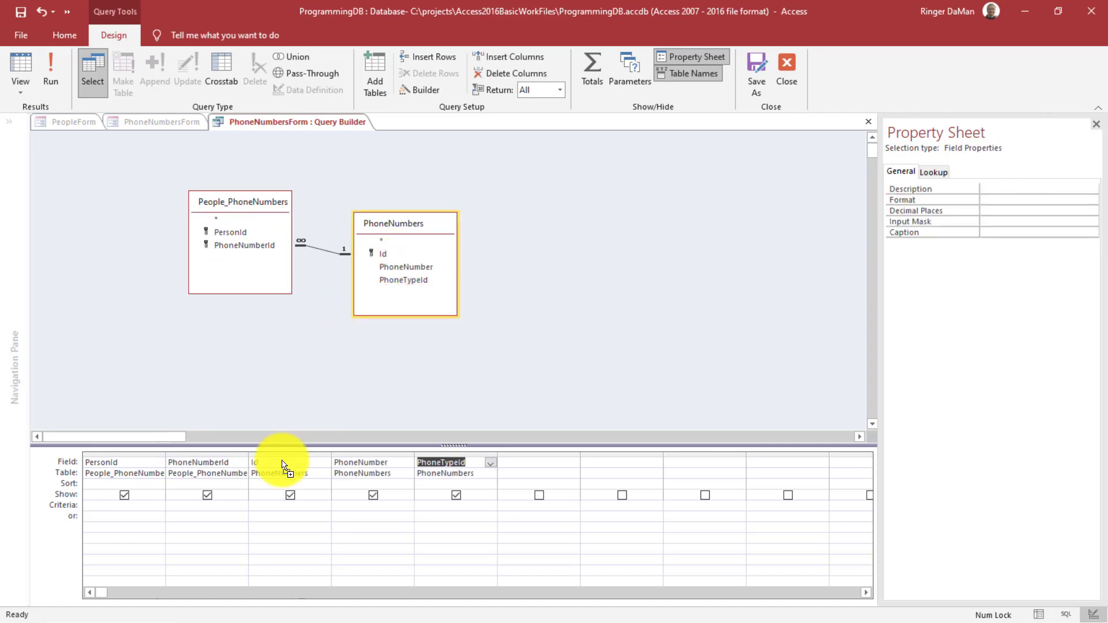
left_click(542, 321)
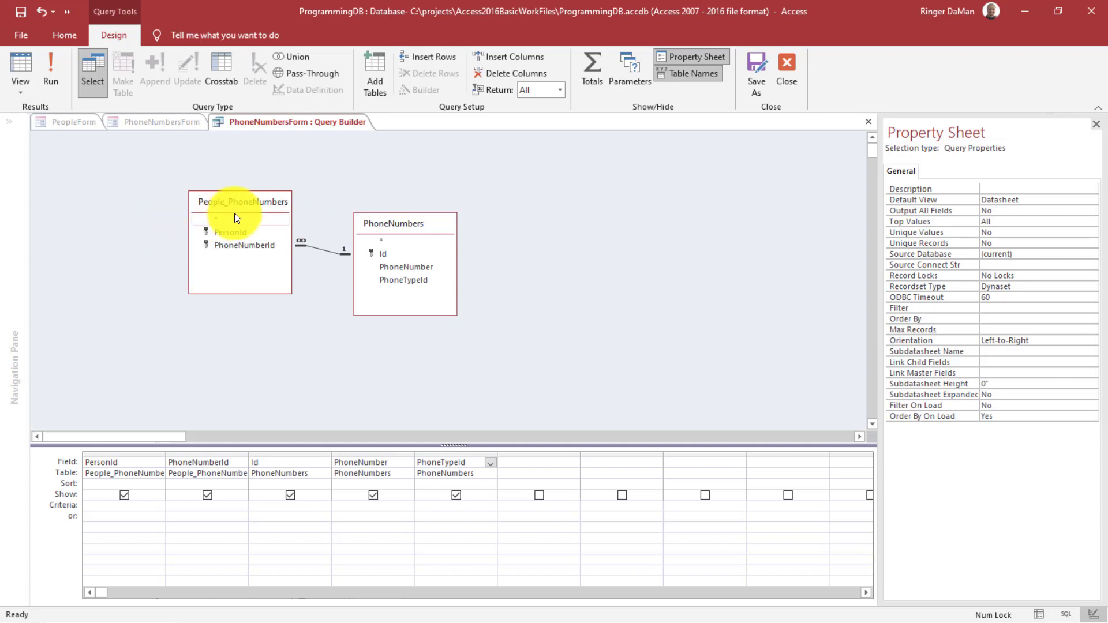
- Run the query to check its records, and close the query builder, saving the query as the form's Record Source
left_click(51, 75)
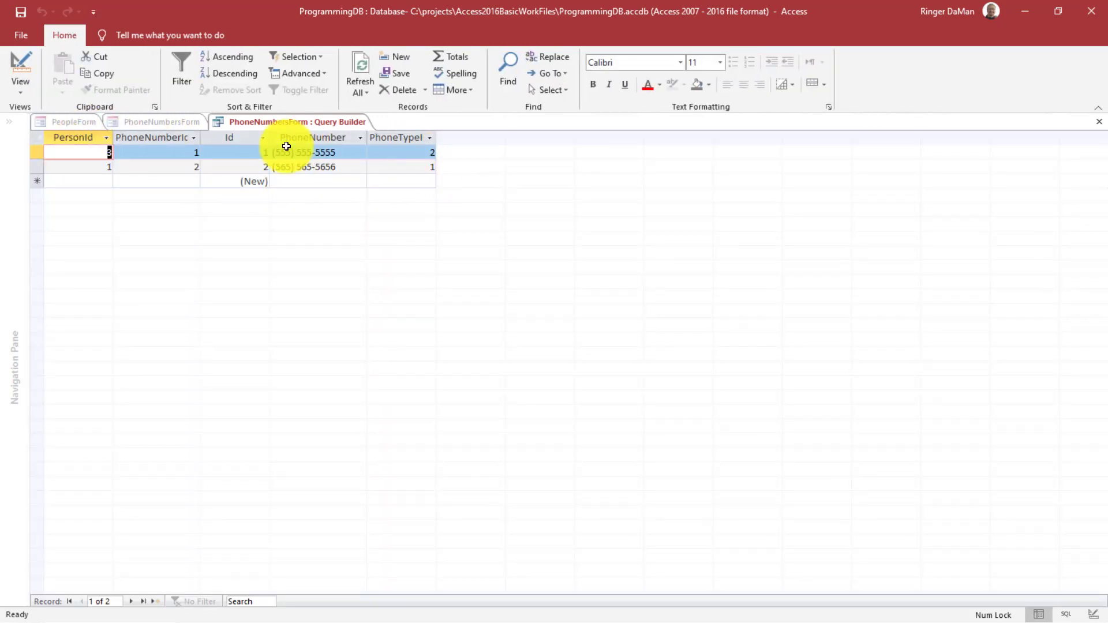
left_click(1099, 126)
left_click(510, 373)
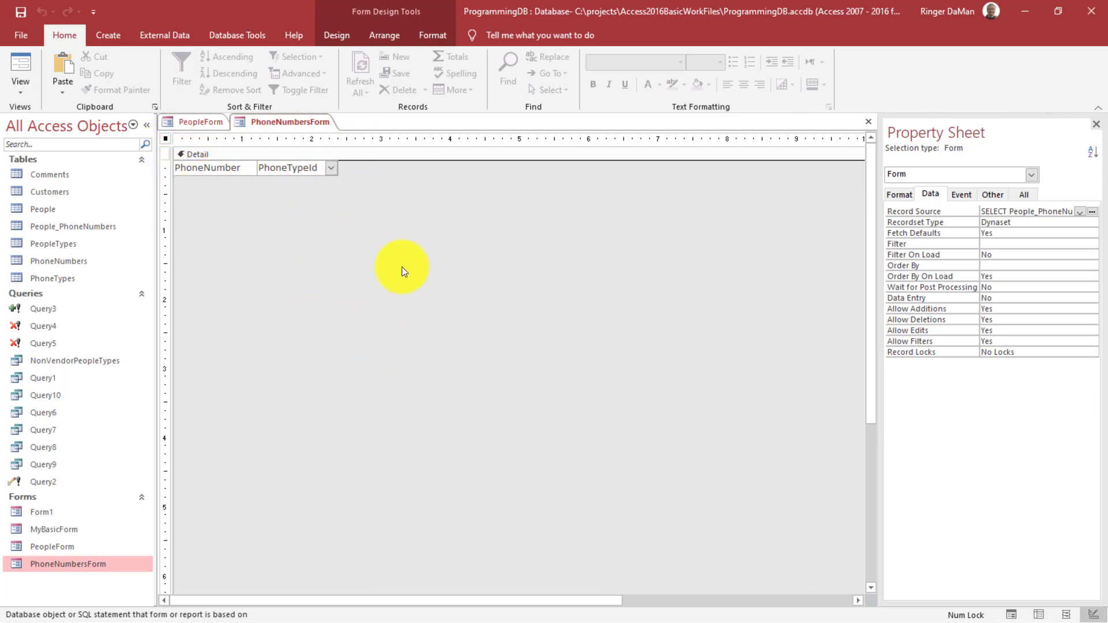
left_click(82, 231)
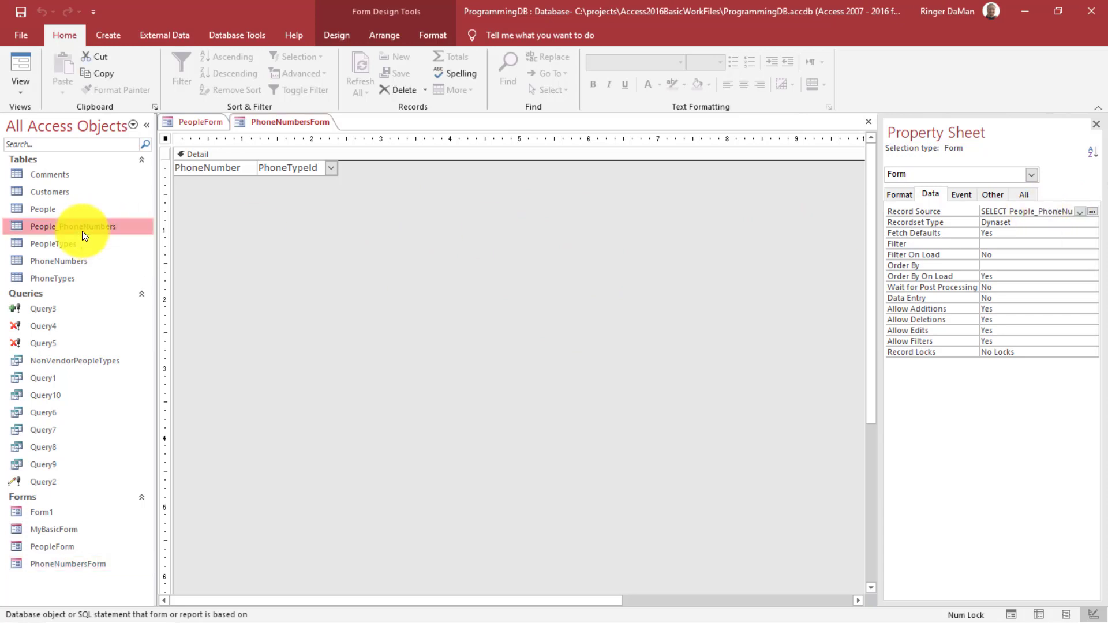
left_click(82, 262)
left_click(413, 264)
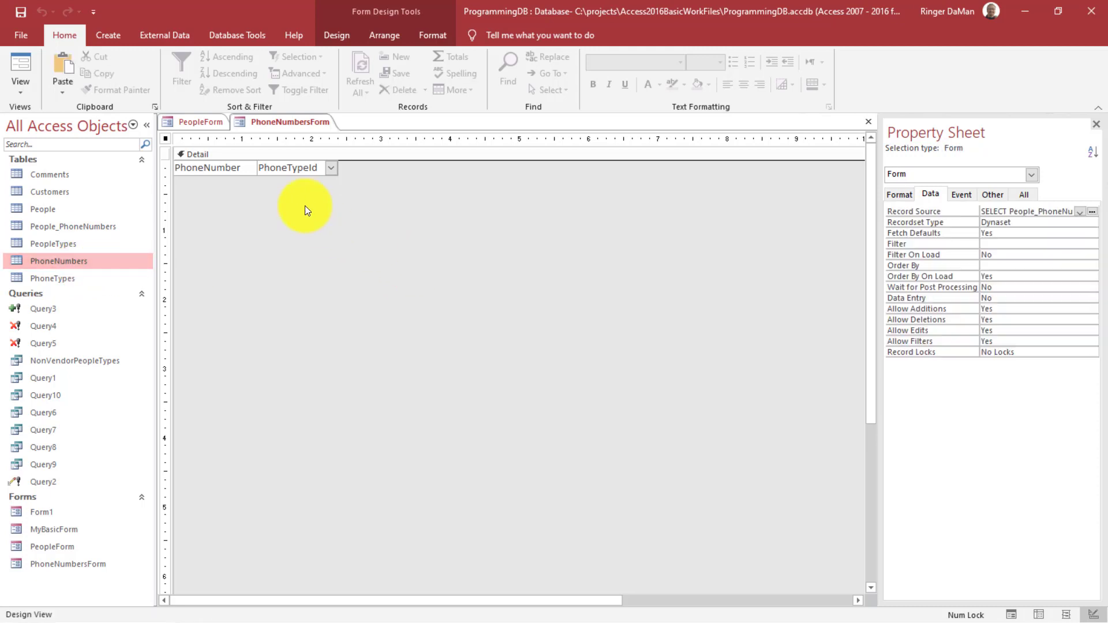
left_click(288, 169)
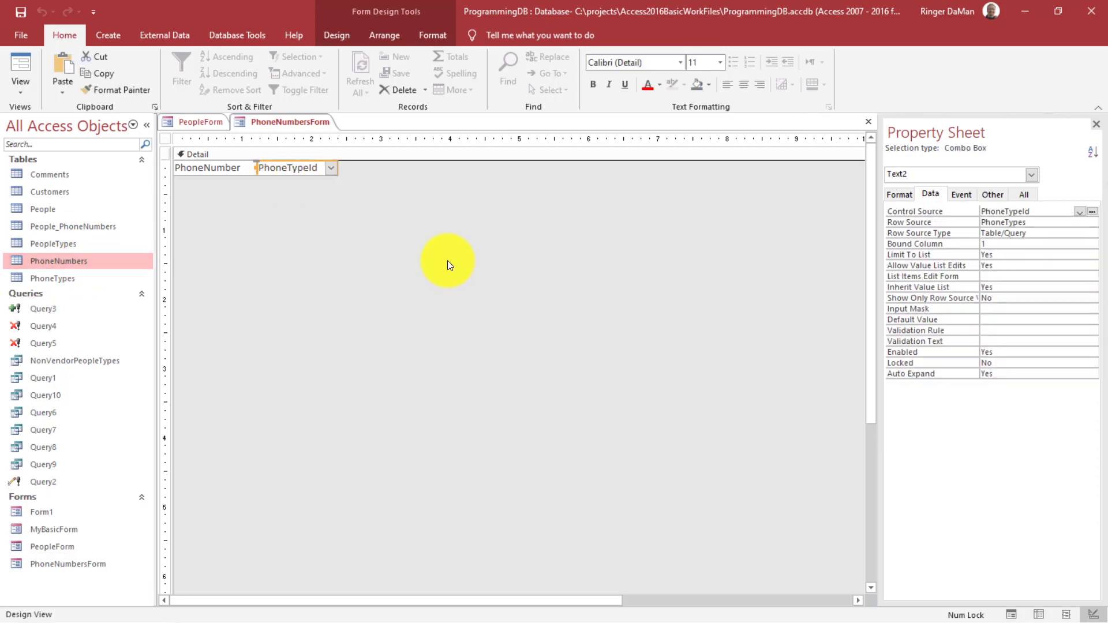
left_click(58, 277)
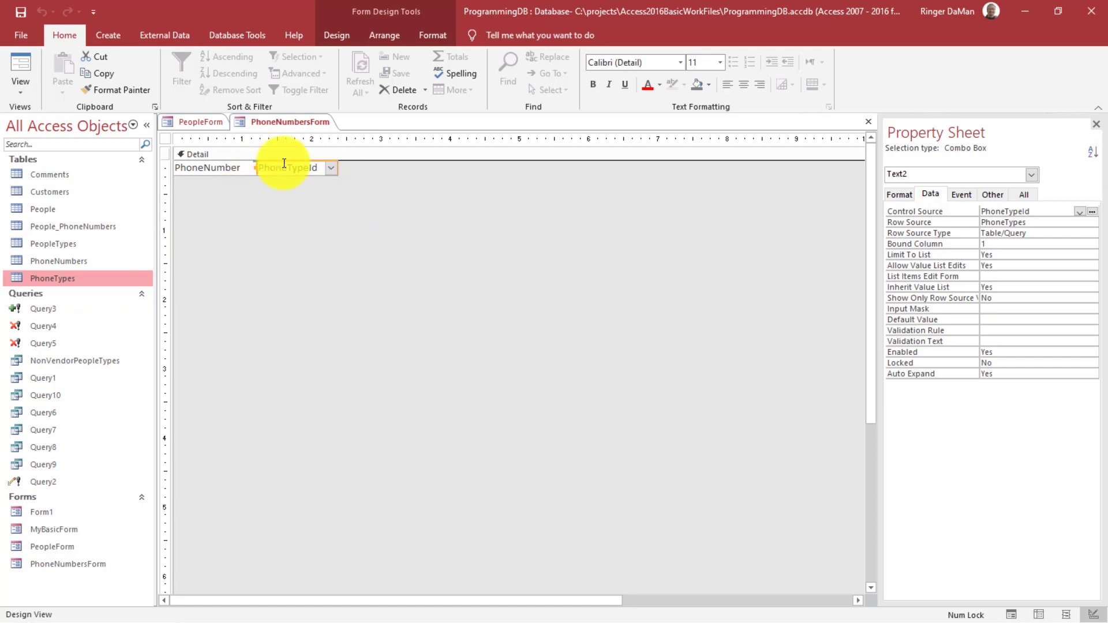
- Close PhoneNumbersForm, saving its changes, and set the Source Object of PeopleForm's subform control to PhoneNumbersForm
left_click(867, 122)
left_click(488, 359)
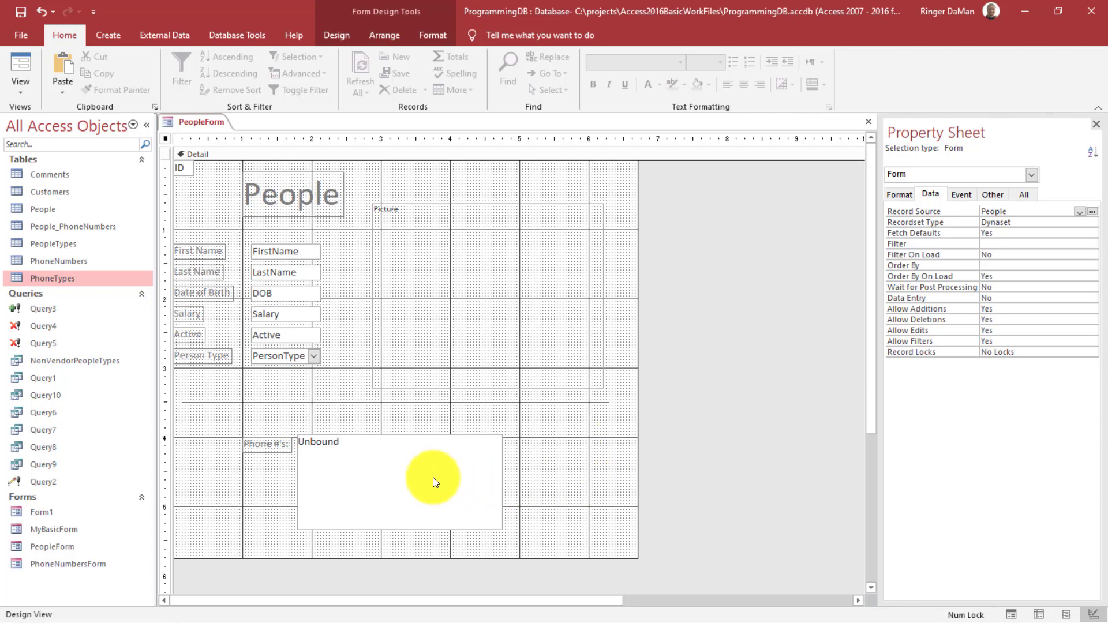
left_click(450, 498)
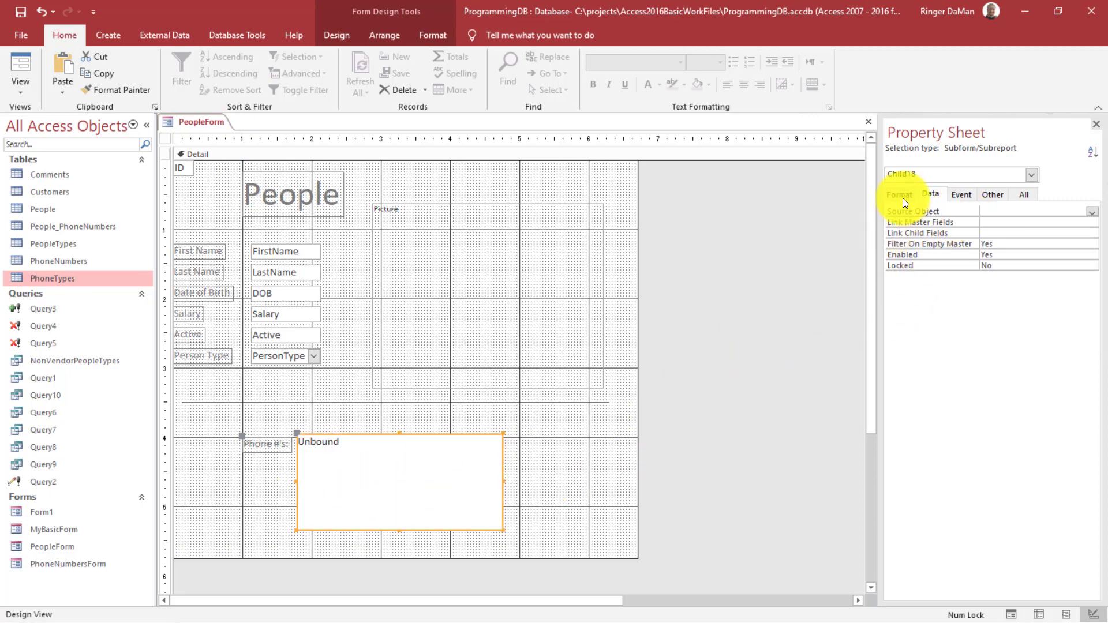
left_click(1091, 212)
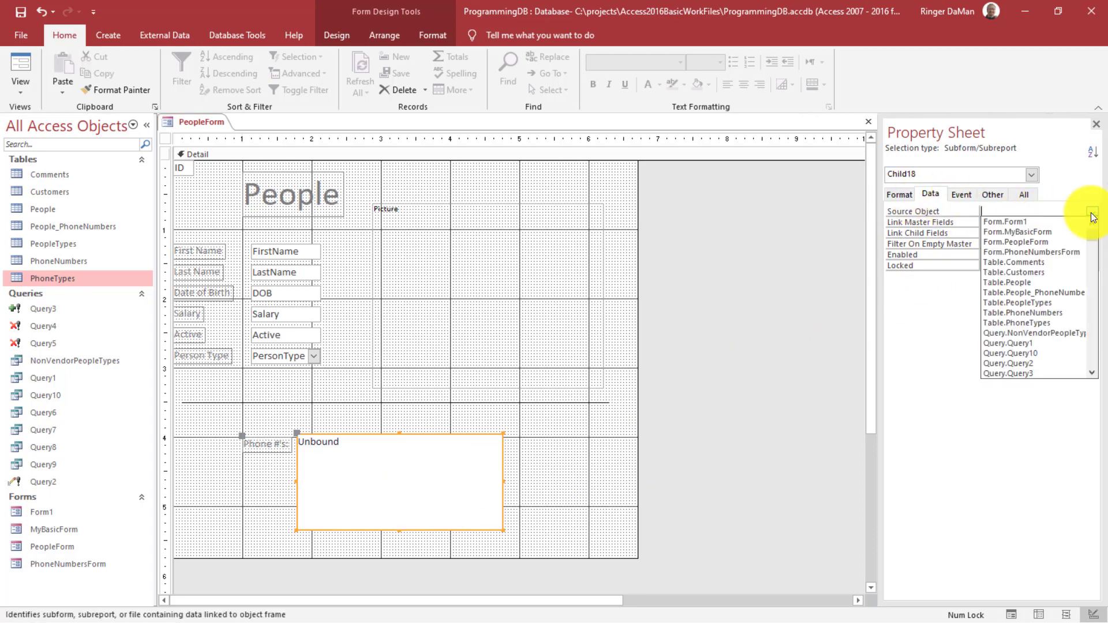
left_click(1022, 254)
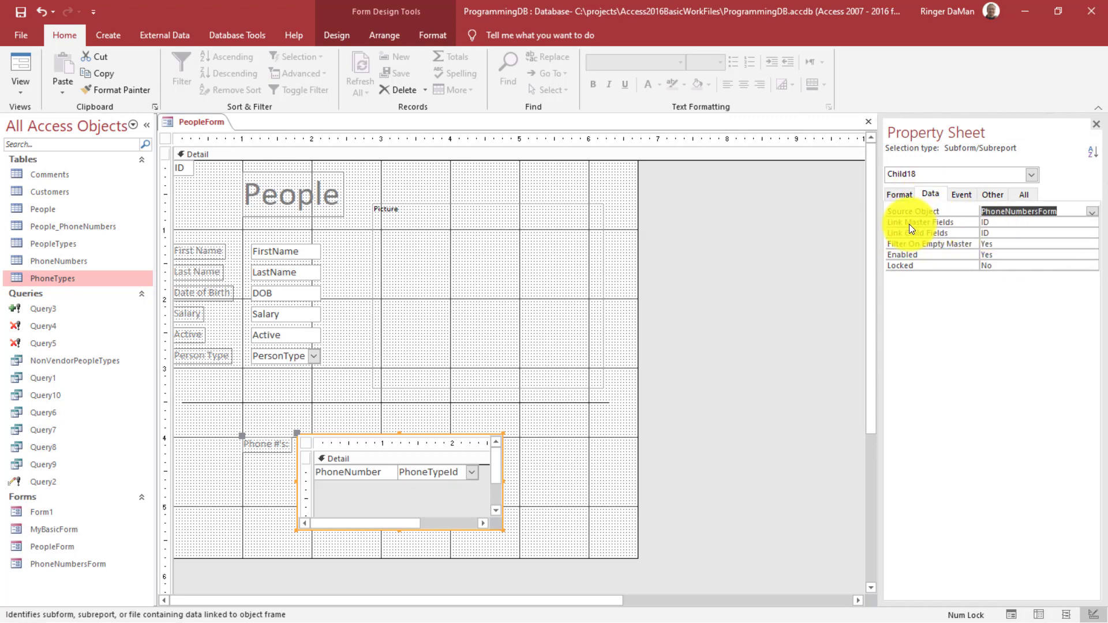
- Link the subform to PeopleForm in the Subform Field Linker, with ID as master field and PersonId as child field
left_click(1031, 222)
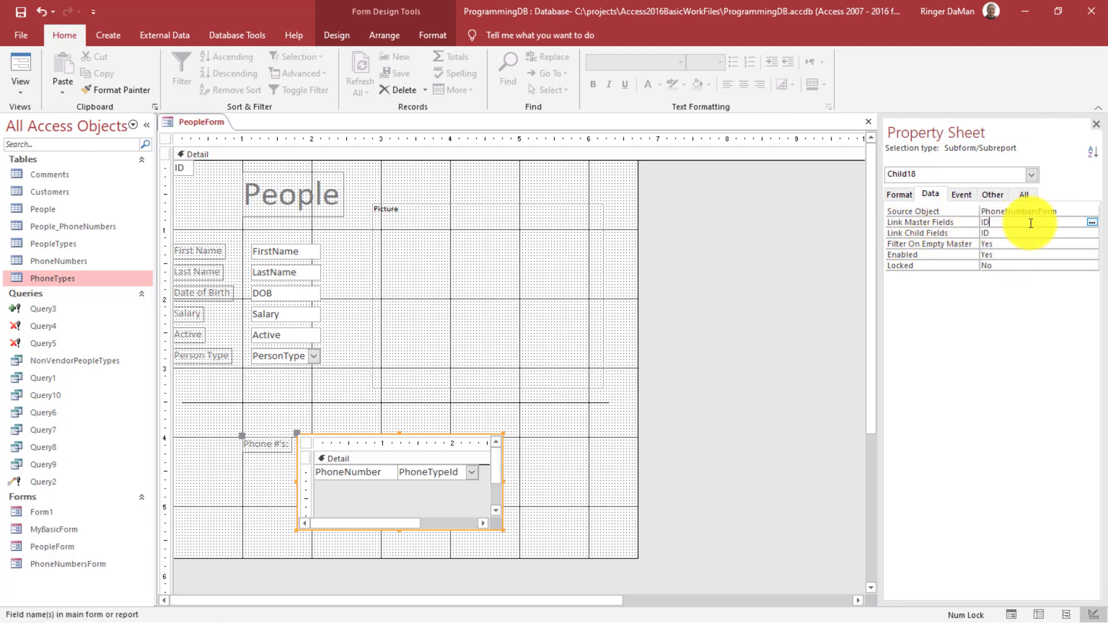
left_click(1090, 224)
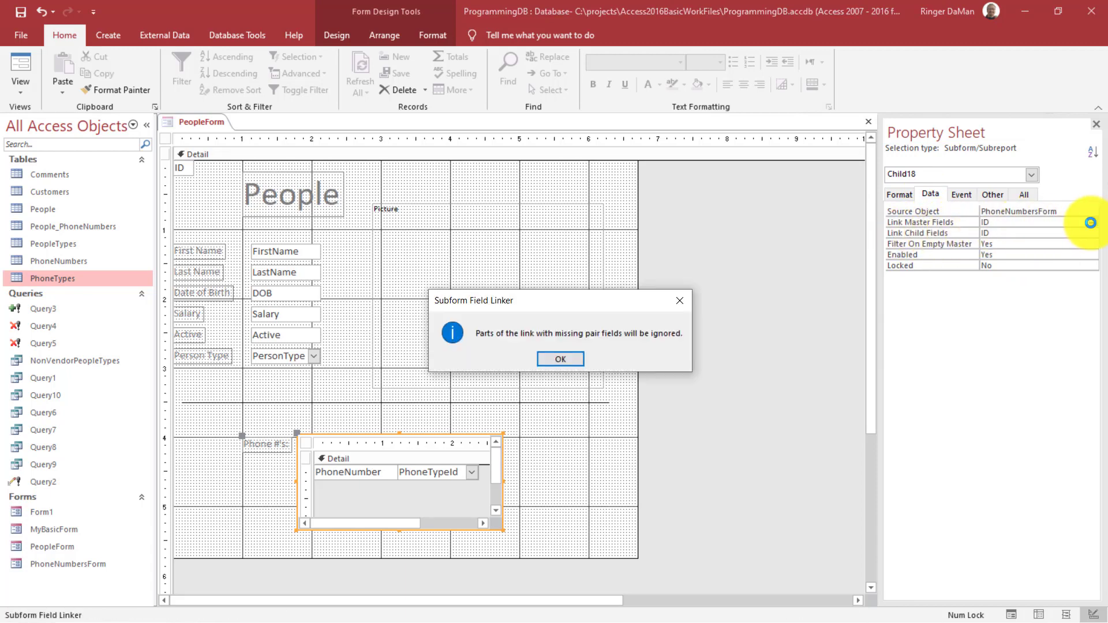
left_click(562, 361)
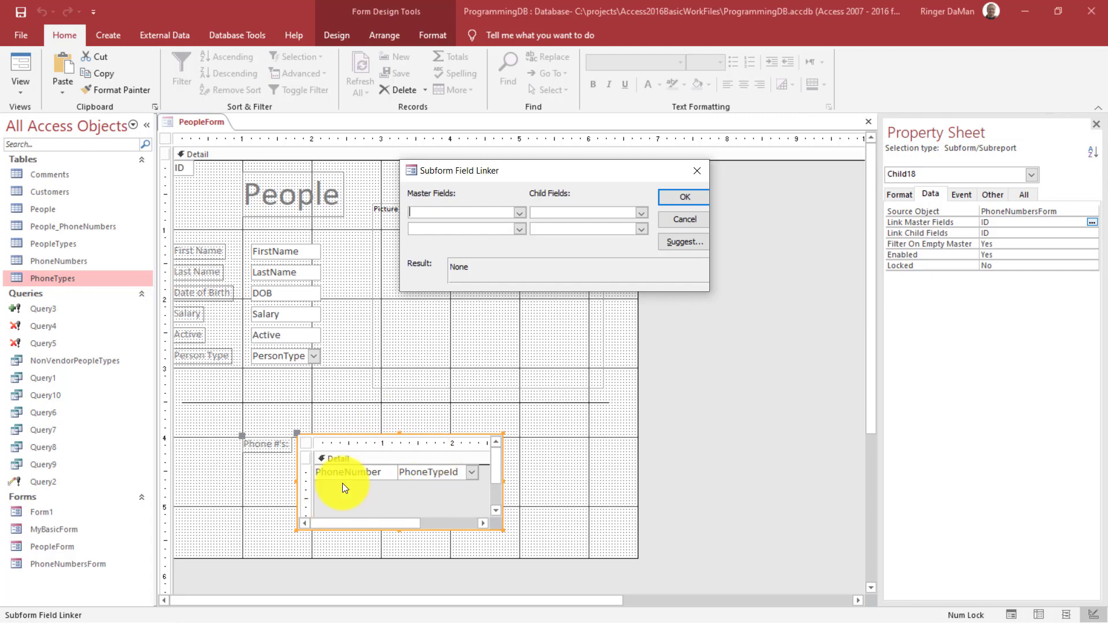
left_click(519, 213)
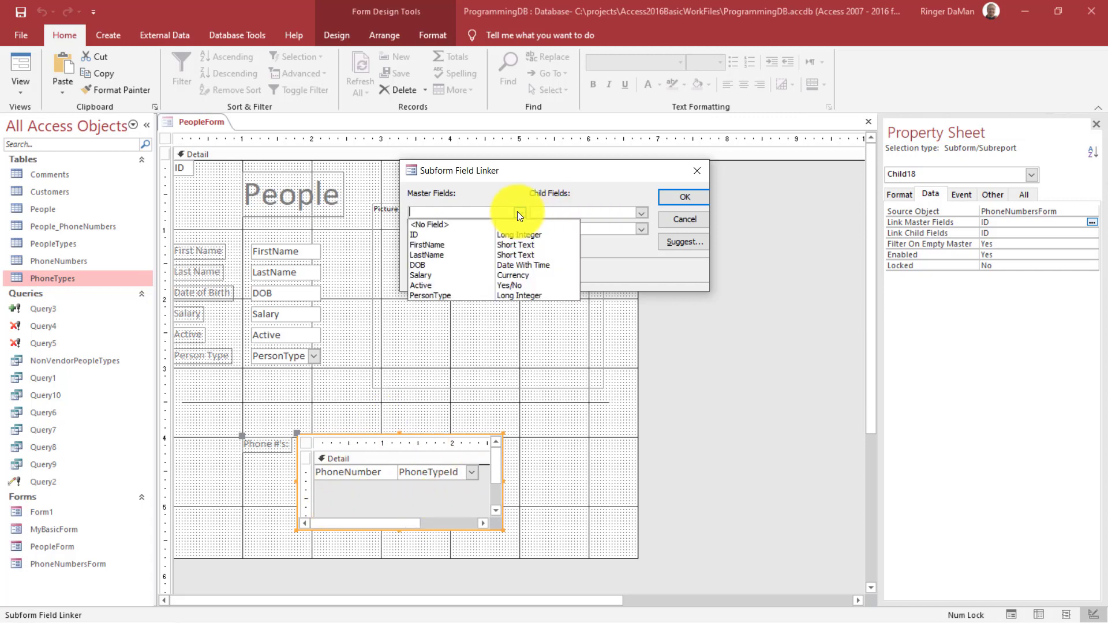
left_click(442, 236)
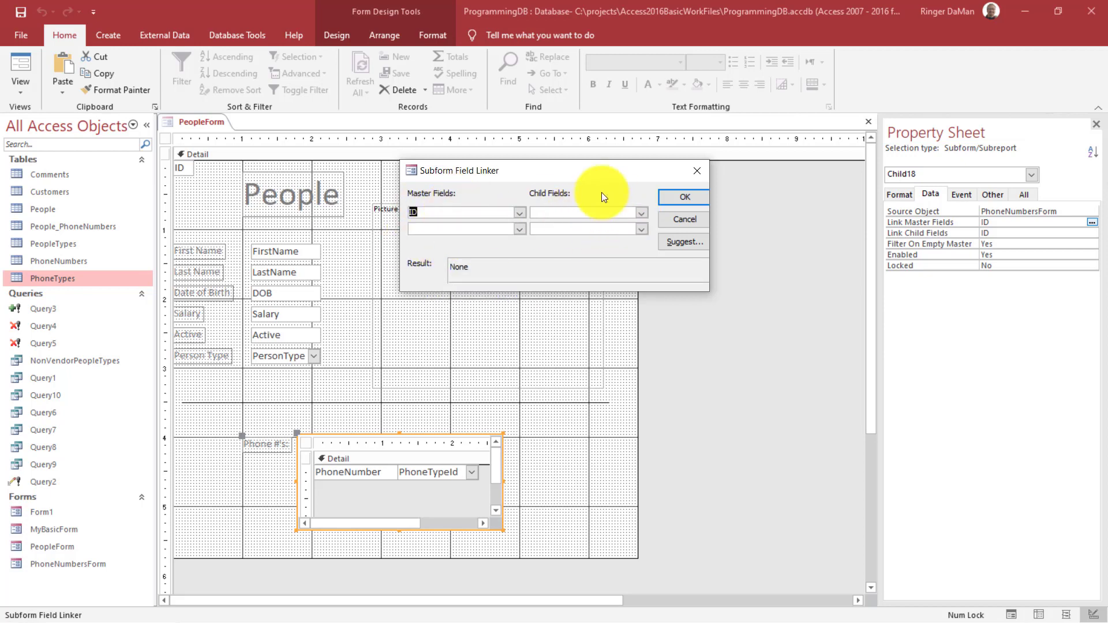
left_click(642, 213)
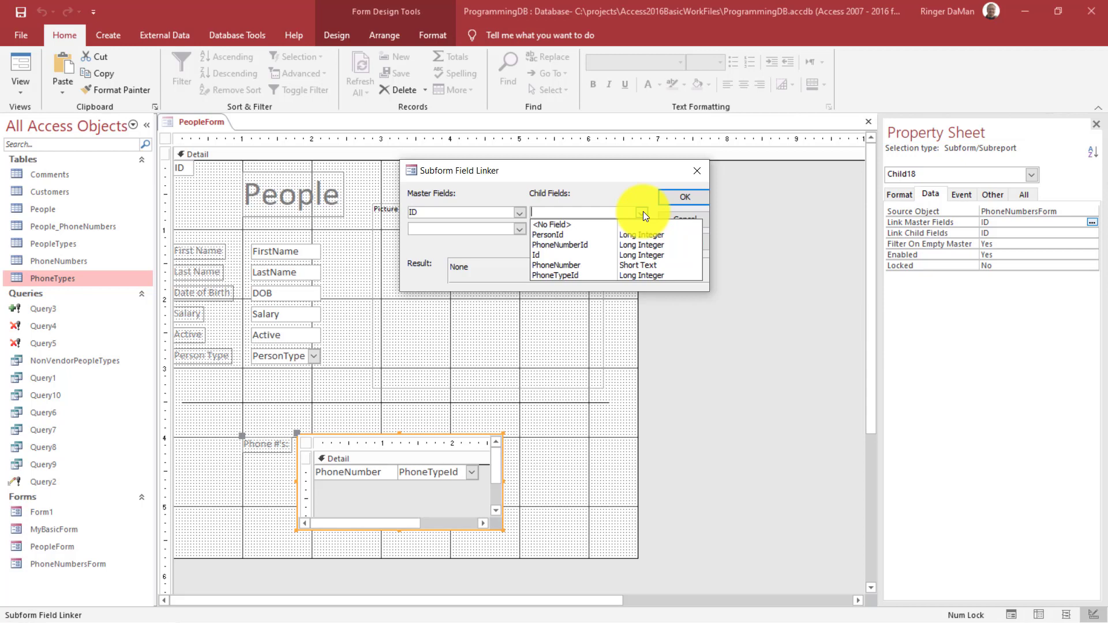
left_click(569, 234)
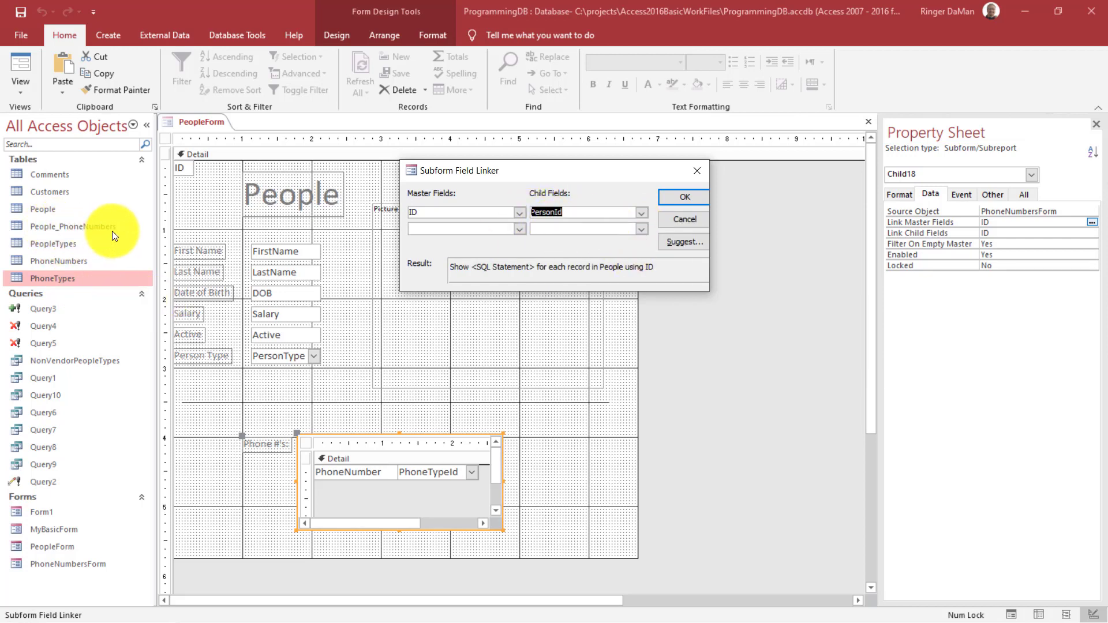
left_click(676, 196)
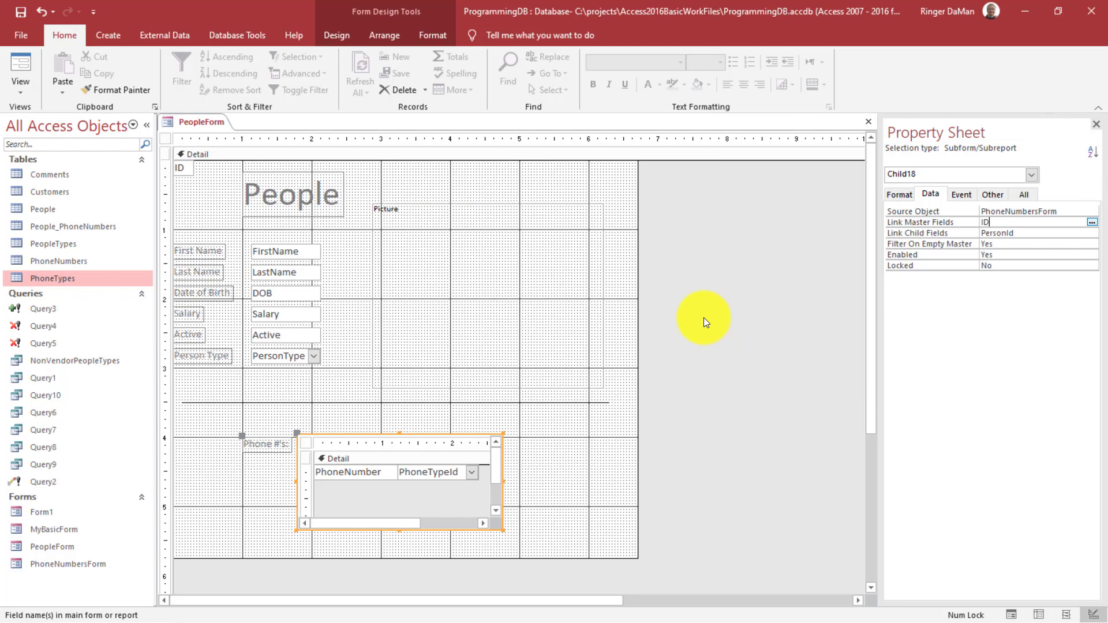
- Show PeopleForm in Form View and browse the people records to check which phone numbers the subform lists for each person
left_click(32, 61)
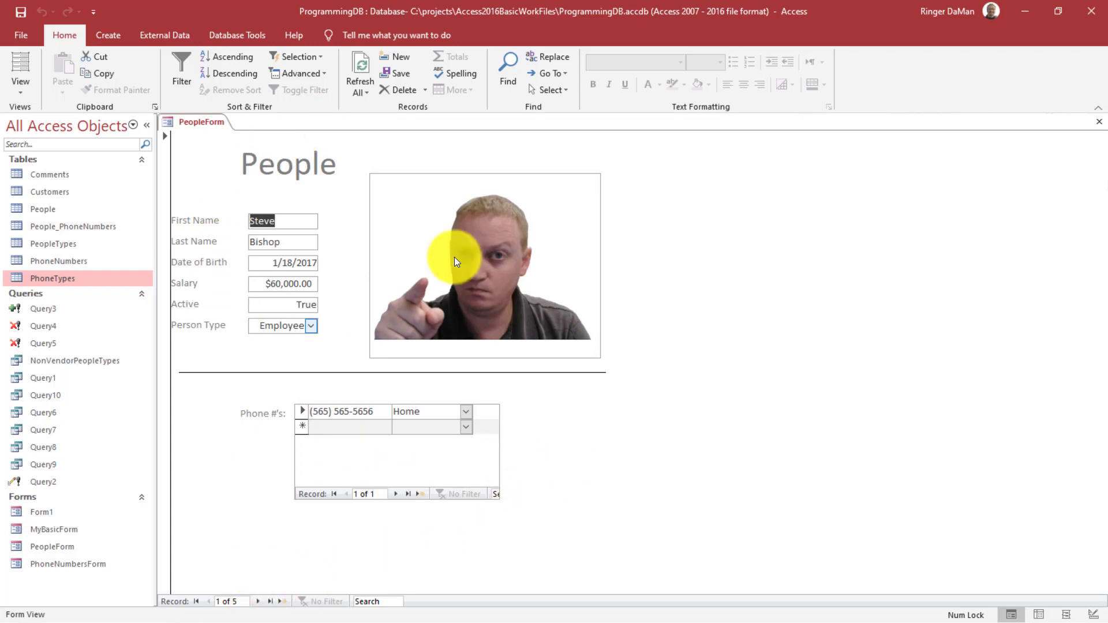
left_click(258, 602)
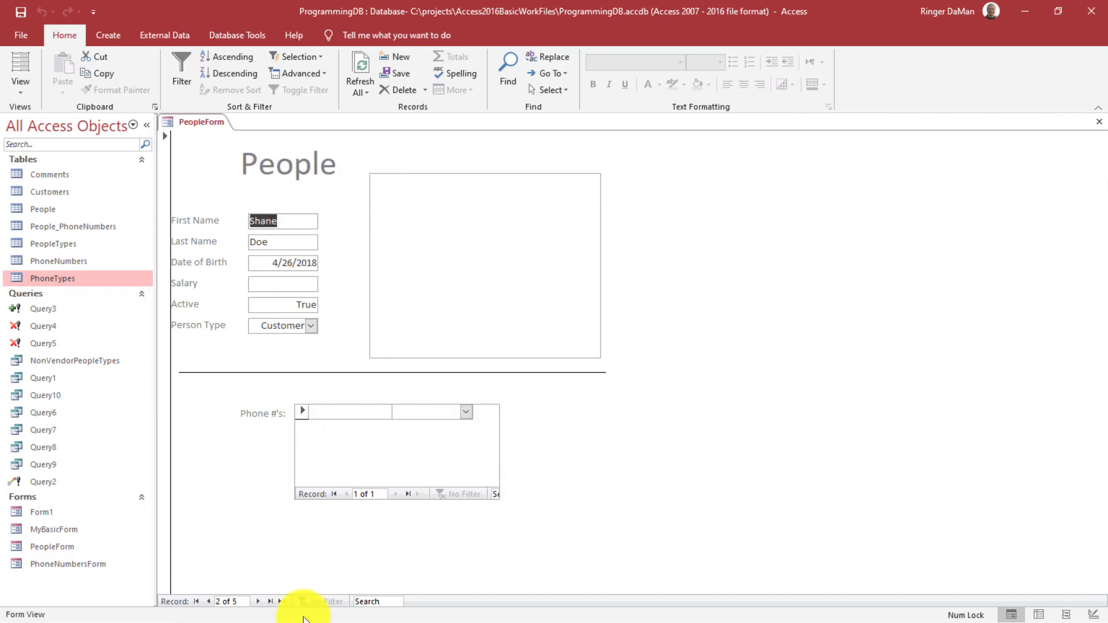
left_click(258, 601)
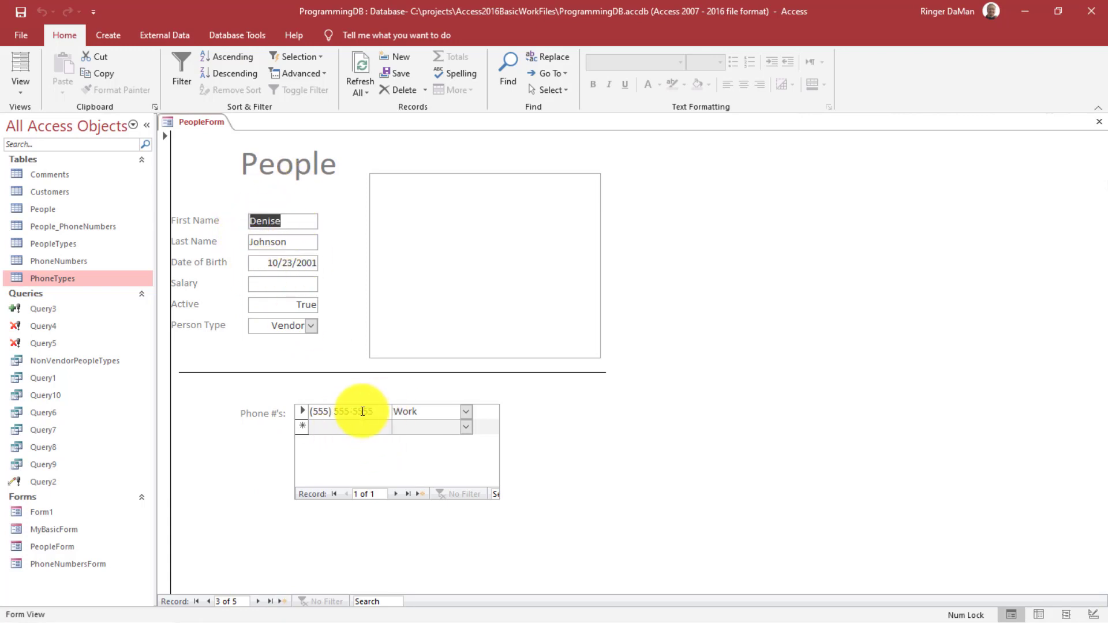
left_click(254, 600)
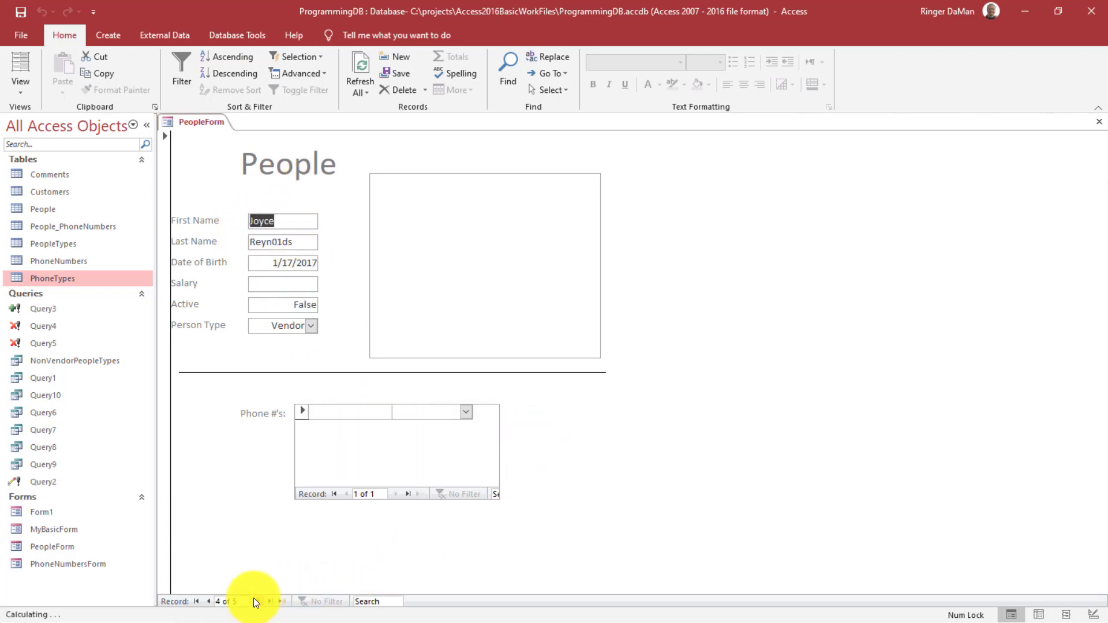
left_click(210, 601)
left_click(210, 600)
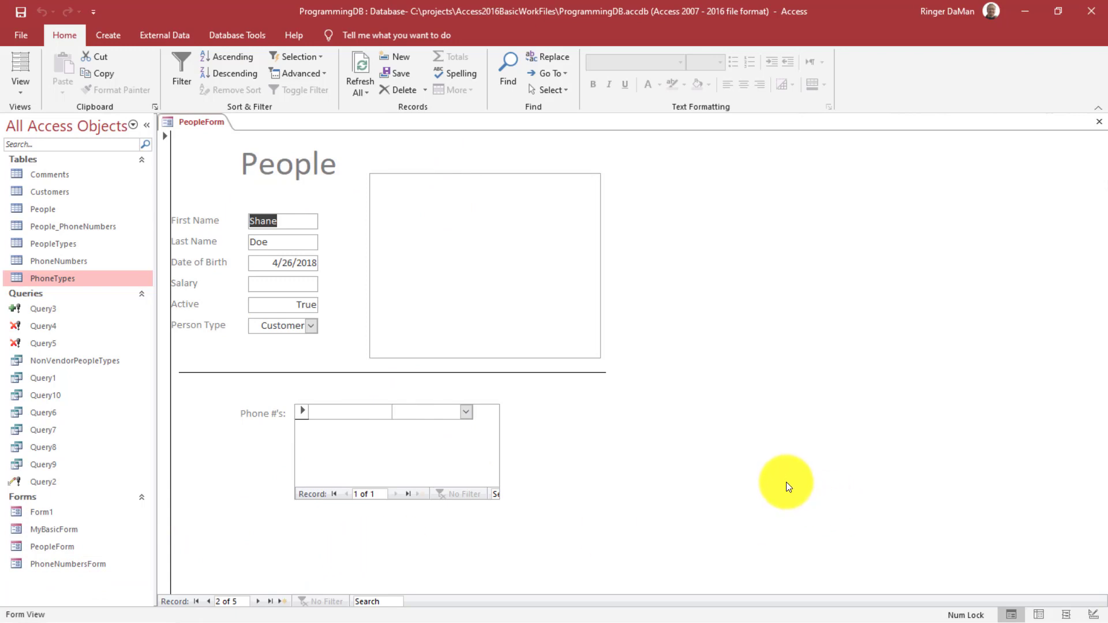
left_click(211, 602)
- Try to add a second phone number to the first person's subform without a phone type, and check the available phone types
left_click(356, 428)
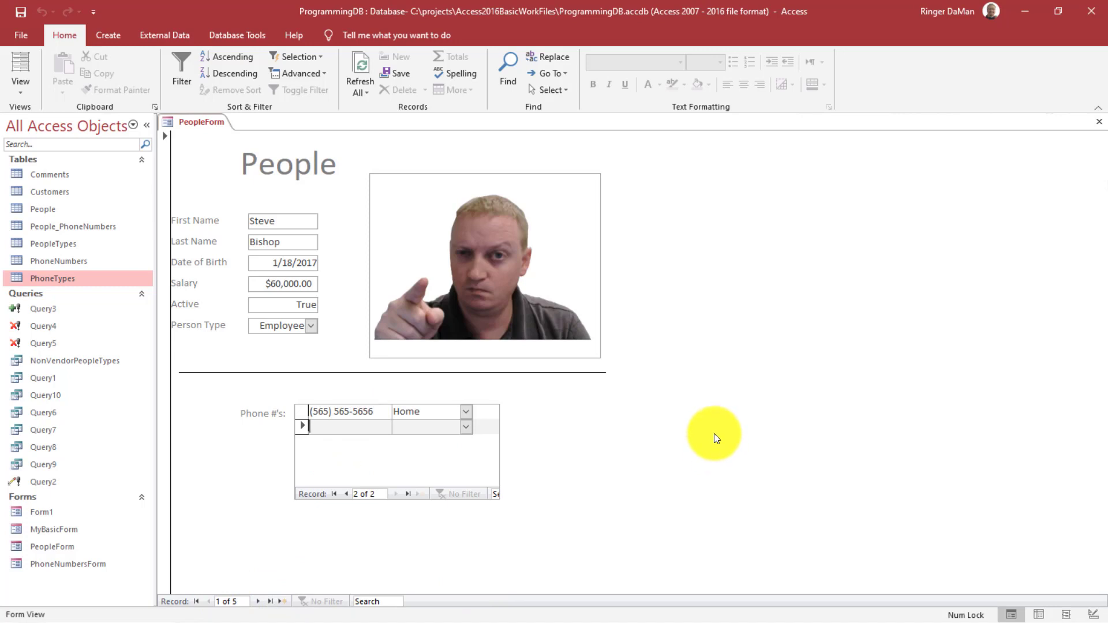
type("656")
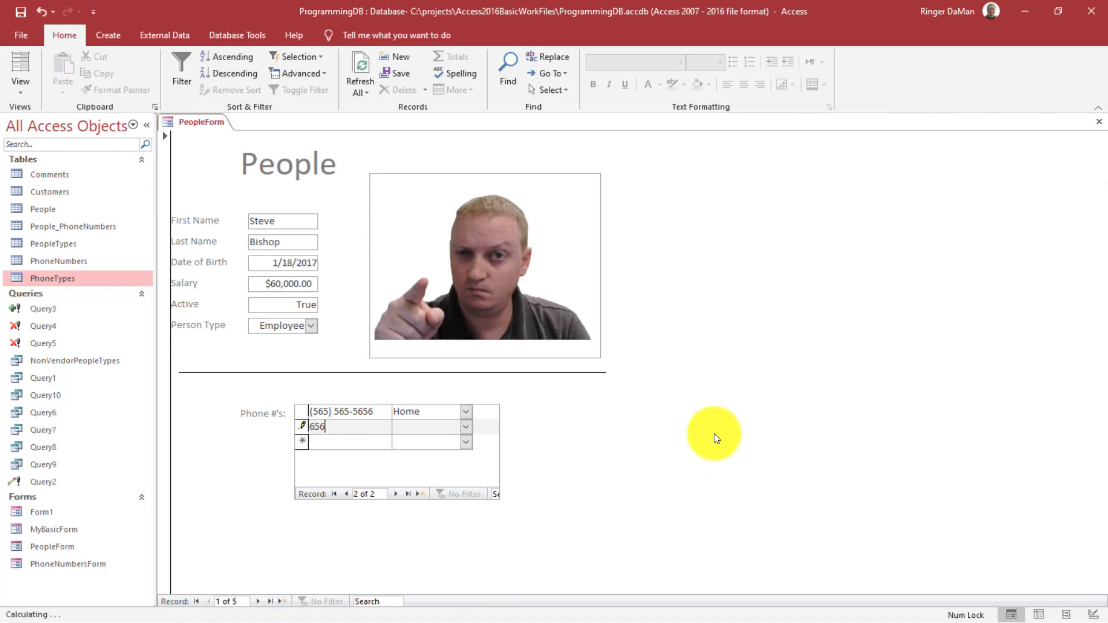
type(" 5656565")
key("Down")
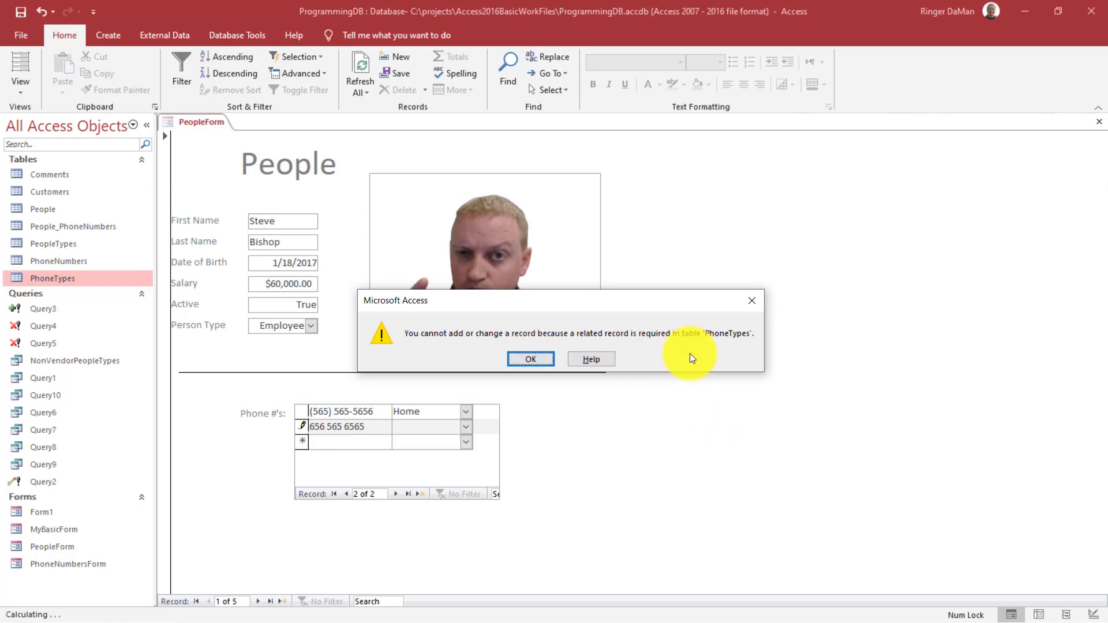
left_click(531, 359)
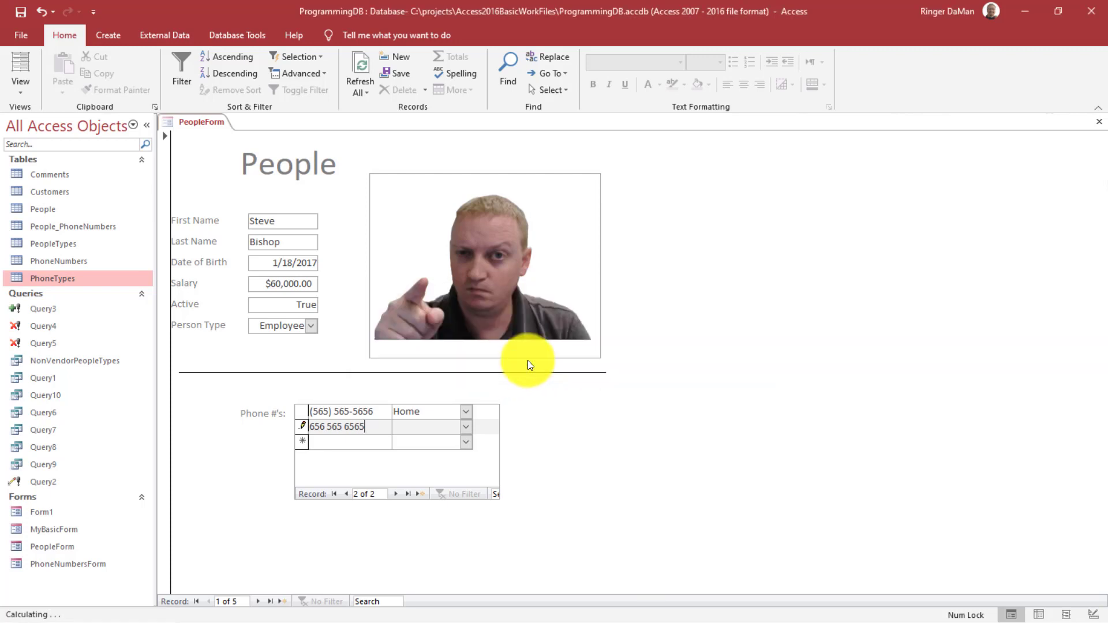
left_click(464, 426)
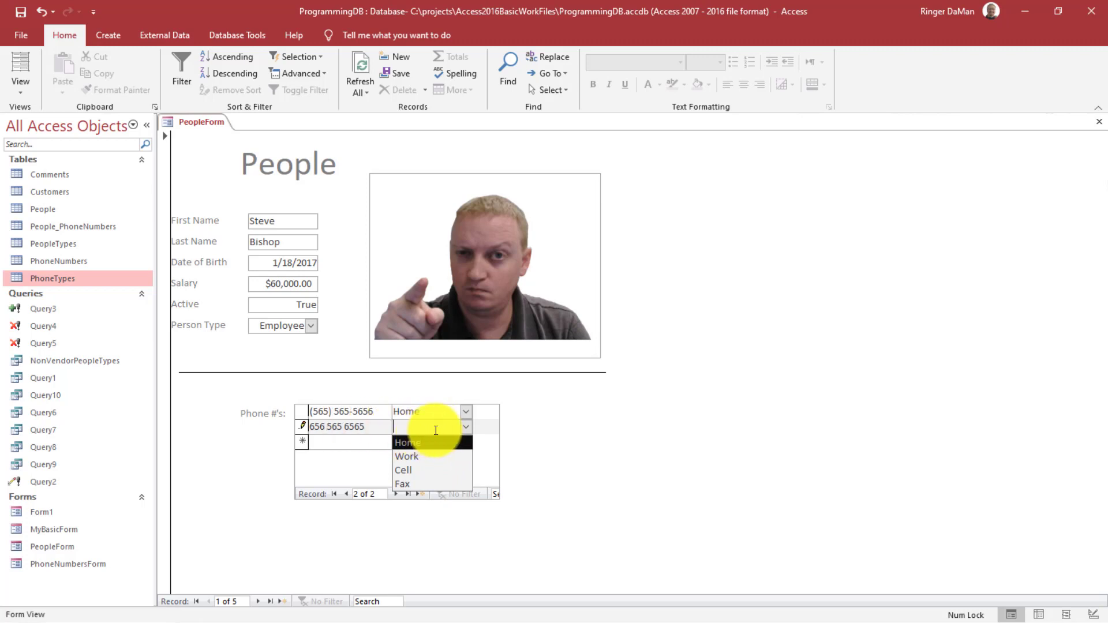
left_click(630, 432)
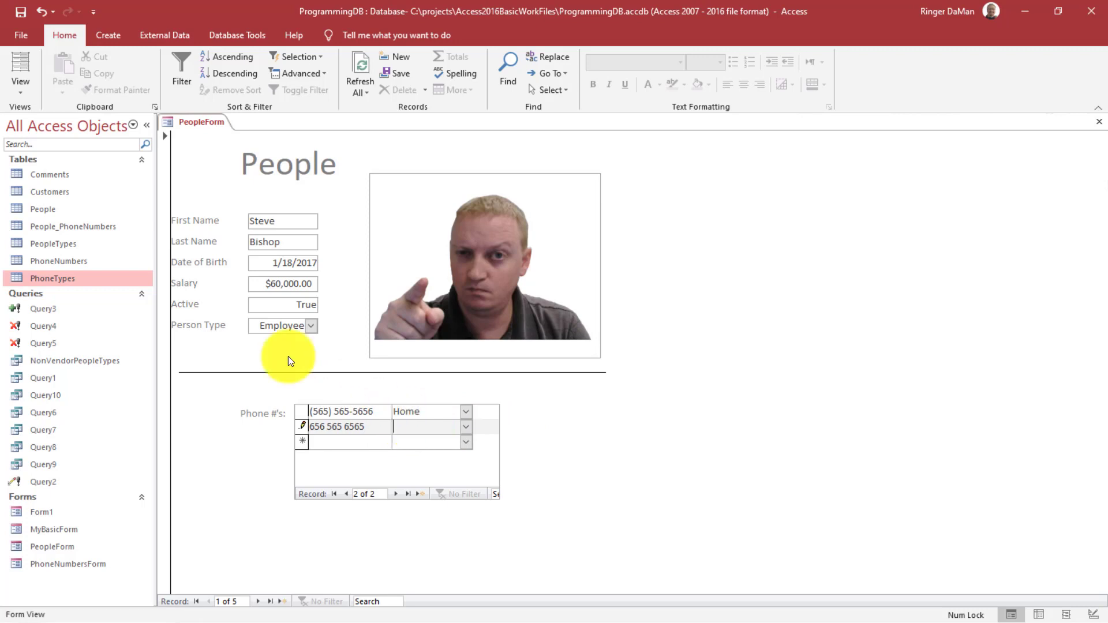
- Examine the PhoneTypeId field's default value in the PhoneNumbers table design and the IDs stored in the PeopleTypes table
right_click(67, 260)
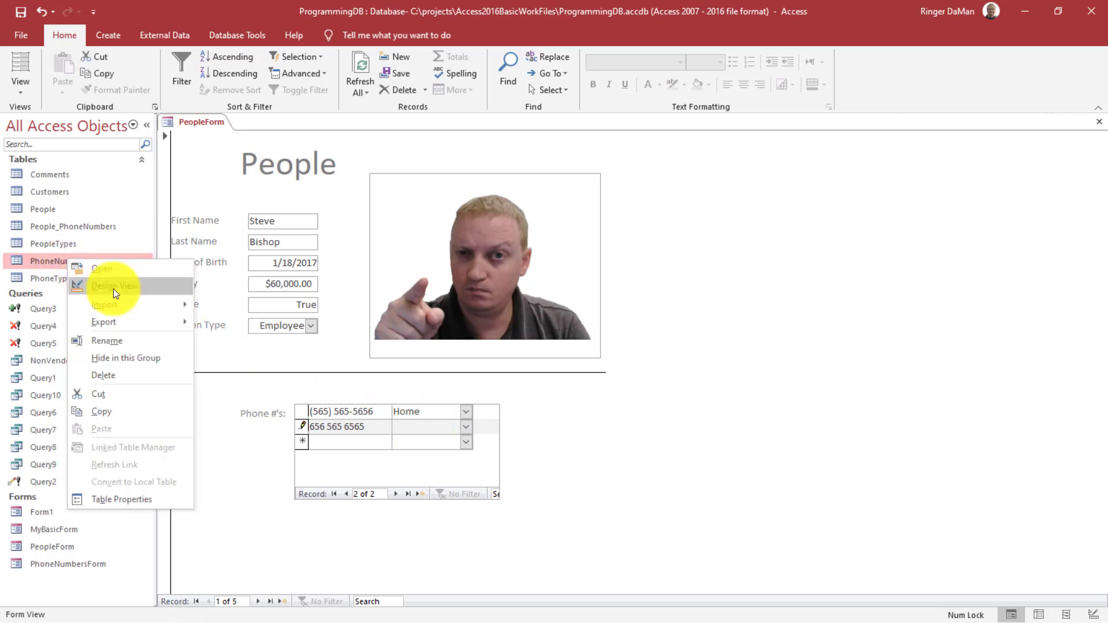
left_click(113, 288)
left_click(522, 370)
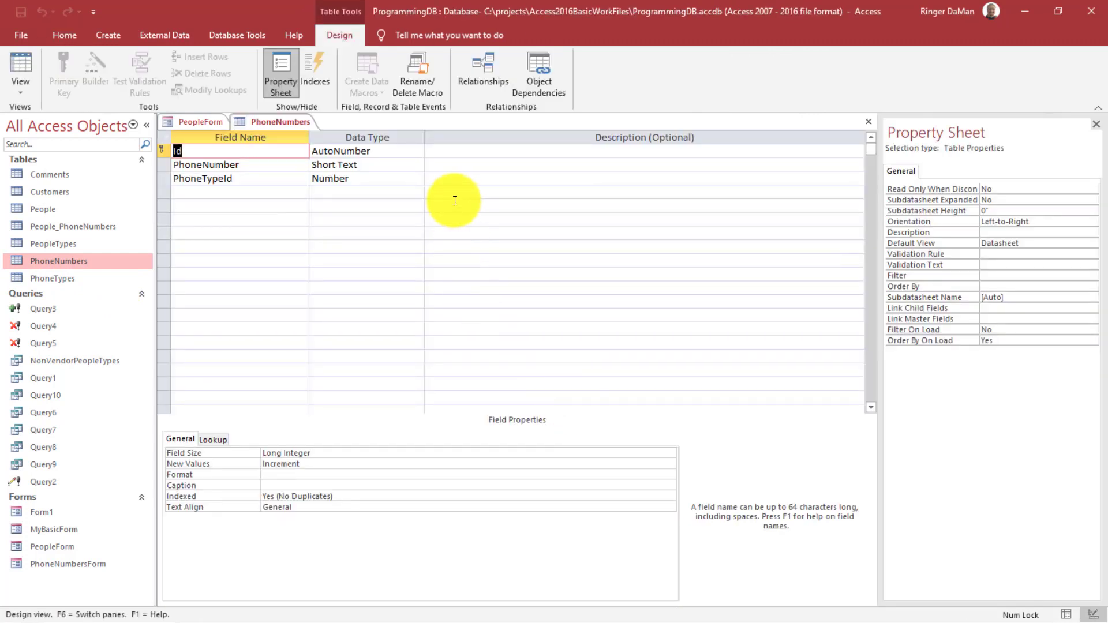
left_click(264, 177)
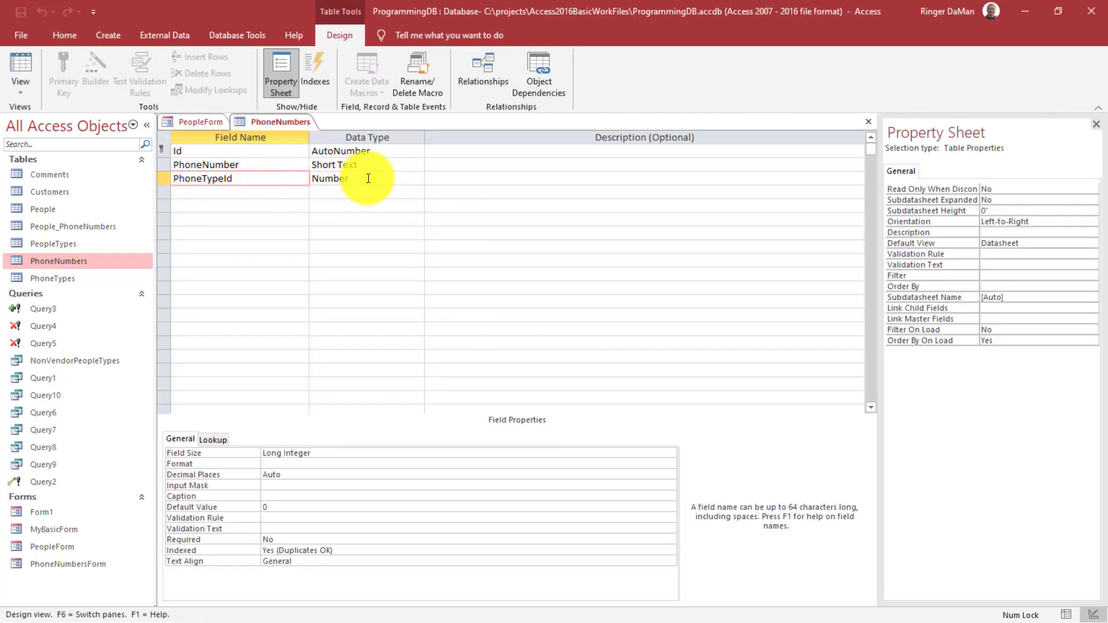
left_click(286, 507)
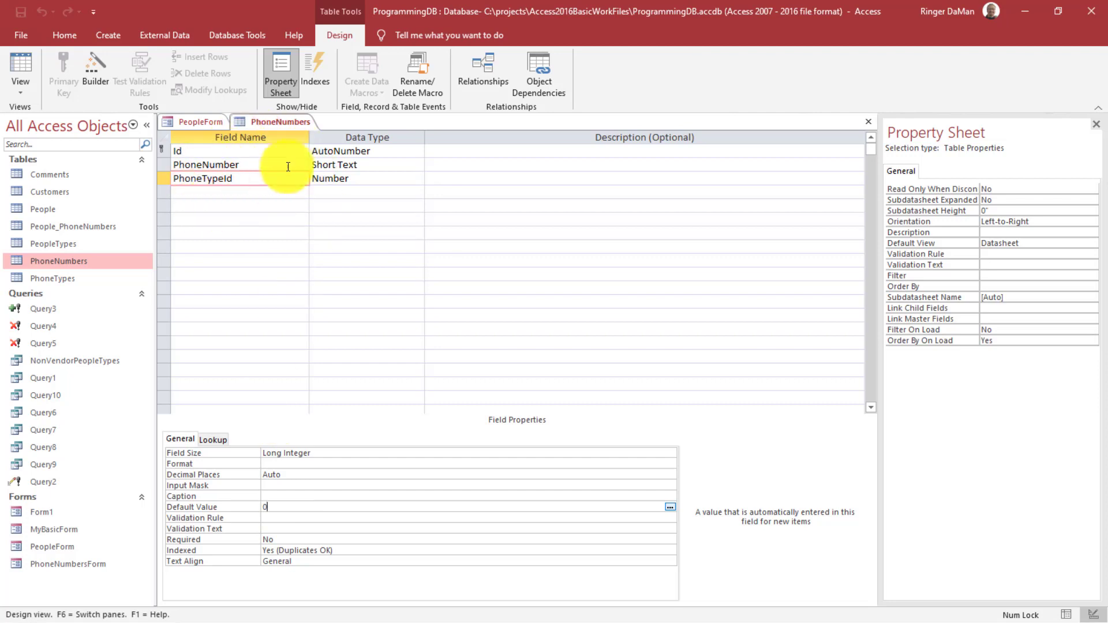
double_click(275, 505)
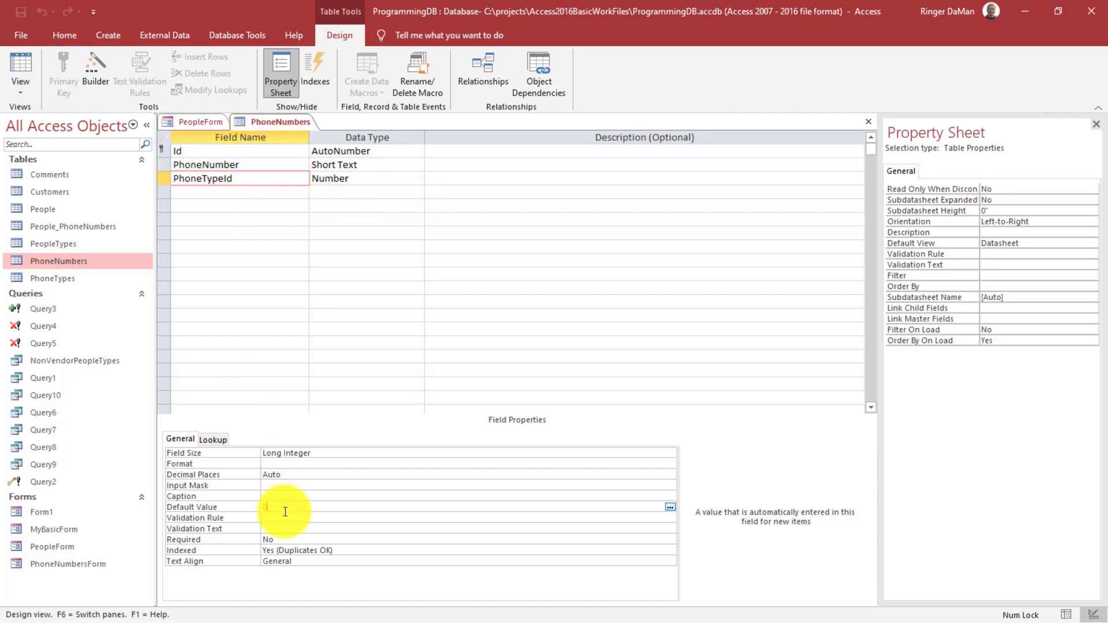
double_click(65, 240)
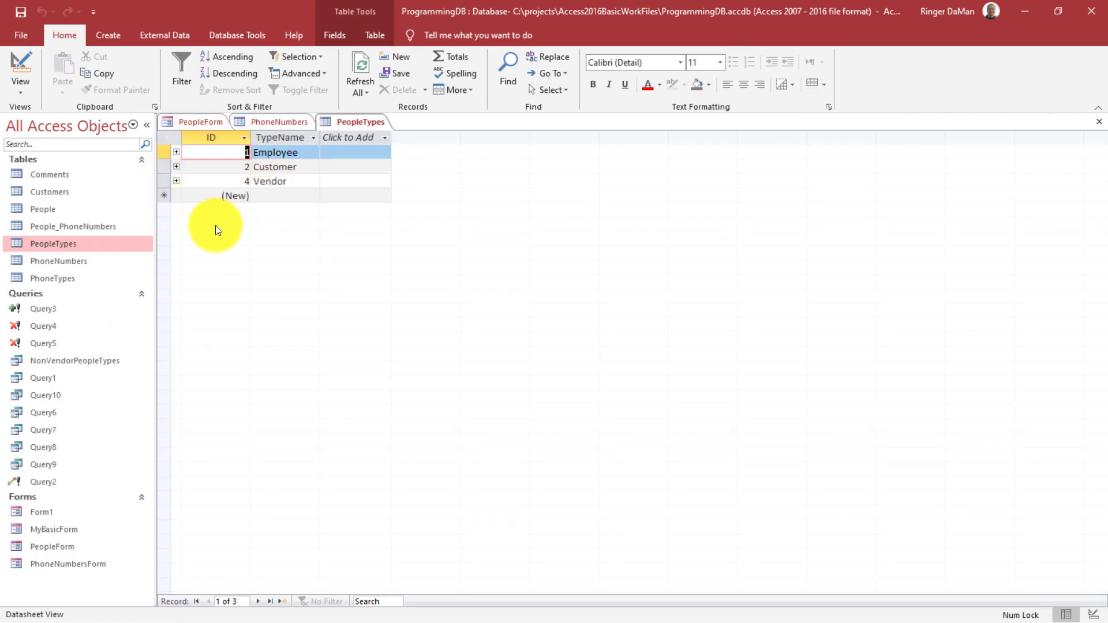
left_click(272, 120)
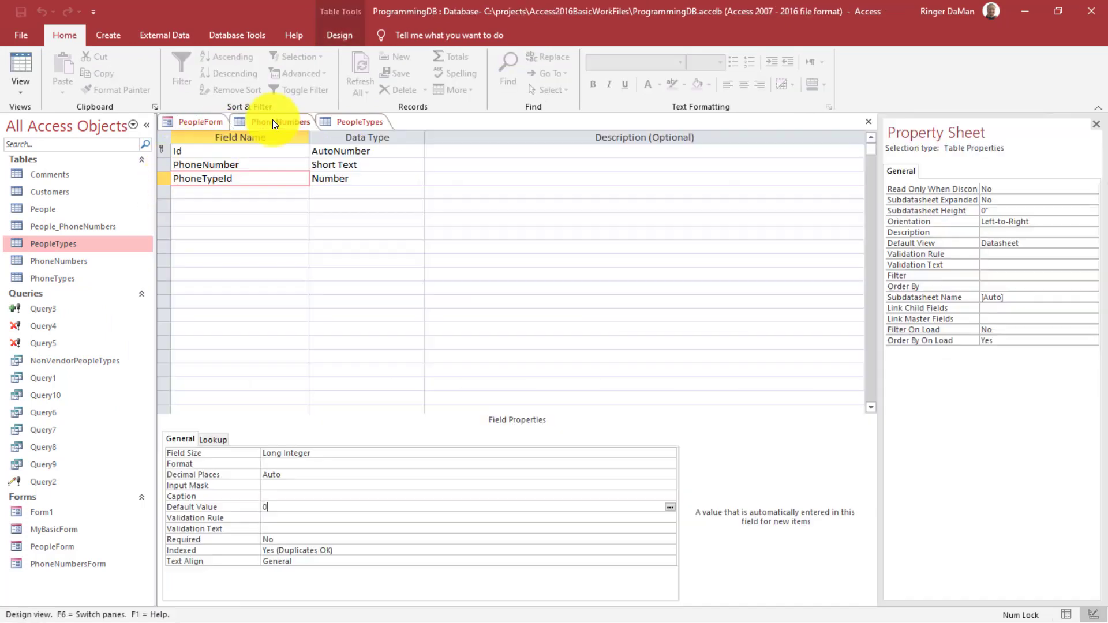
- Try to set the Default Value of the PhoneTypeId field to 1 with the Expression Builder
left_click(273, 509)
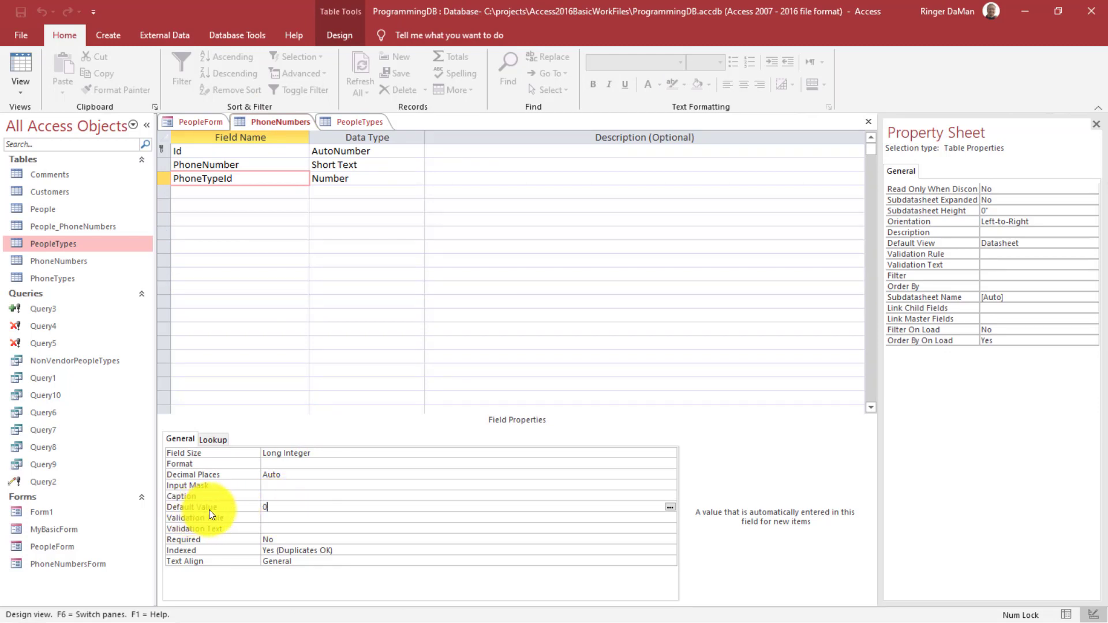
key("BackSpace")
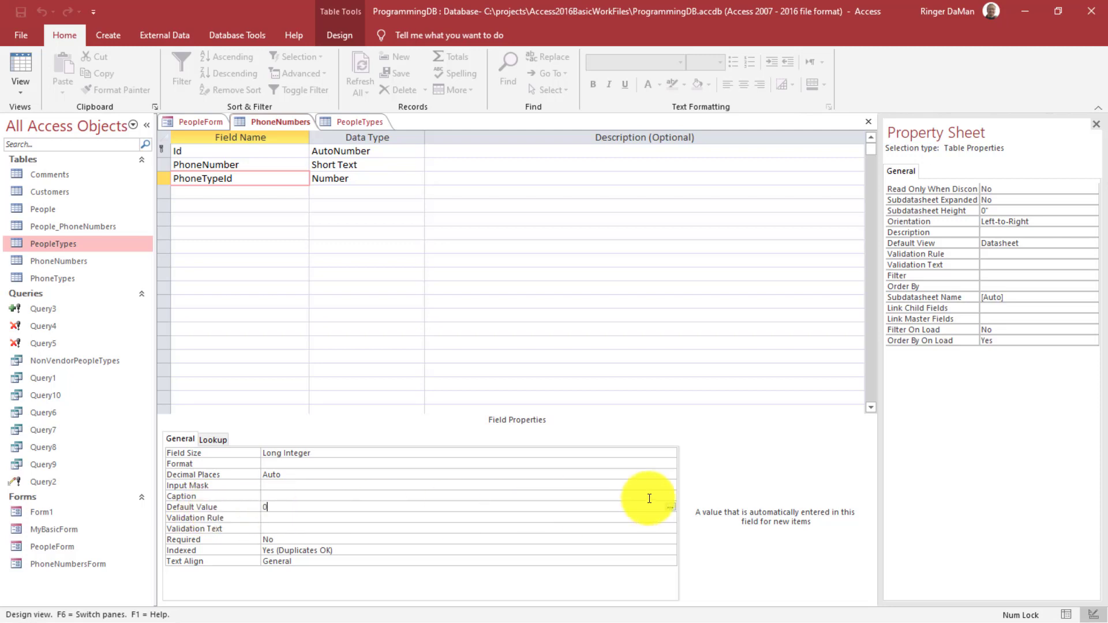
left_click(669, 507)
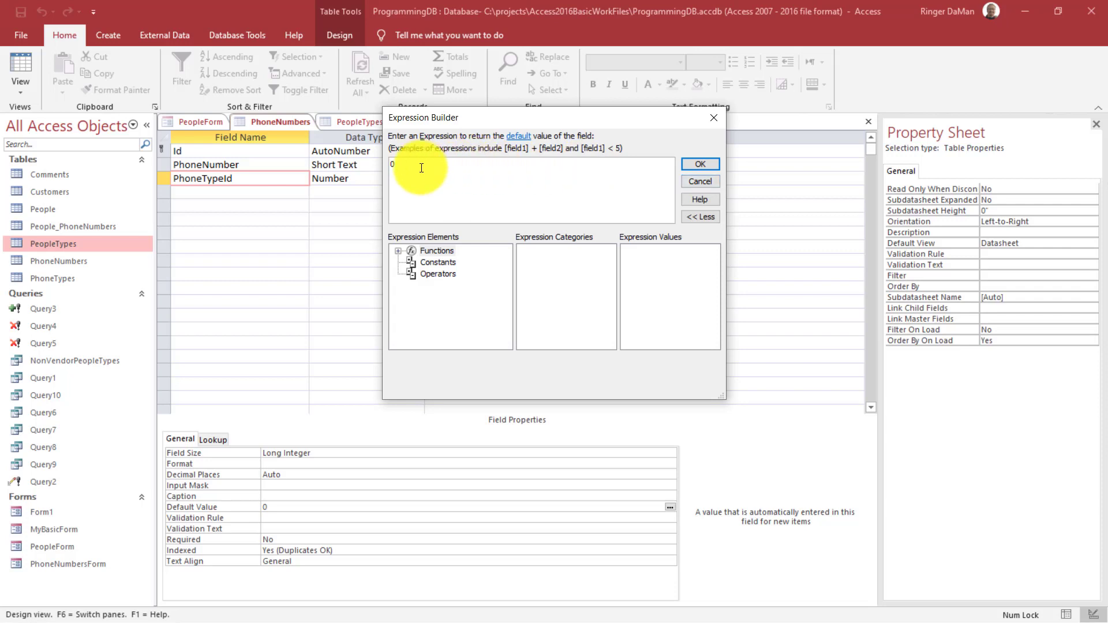
left_click_drag(421, 168, 338, 161)
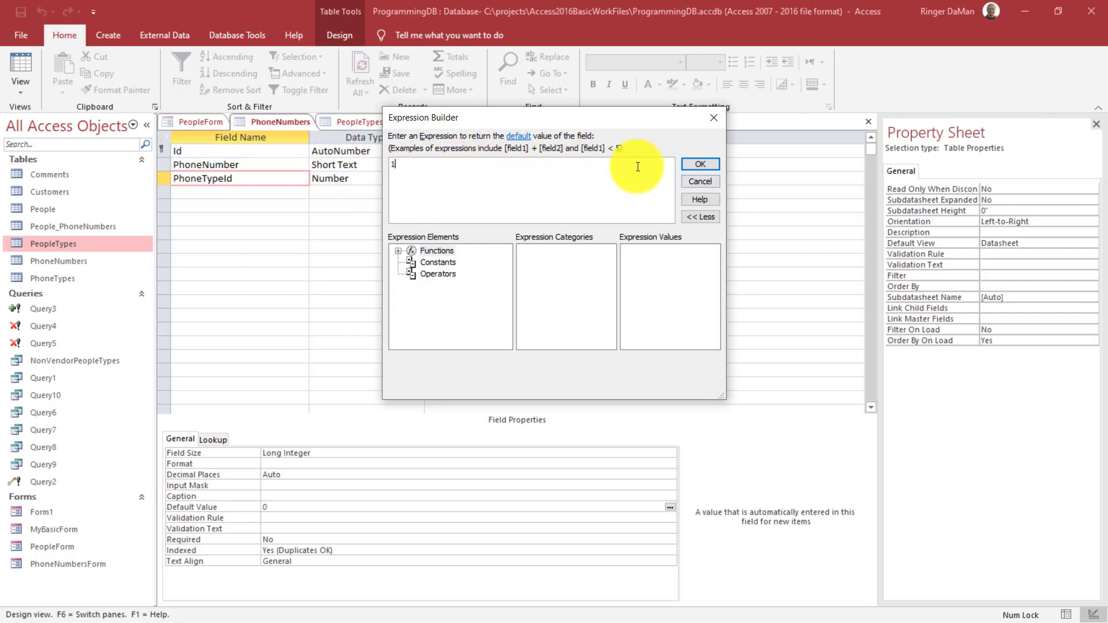
left_click(698, 165)
left_click(551, 359)
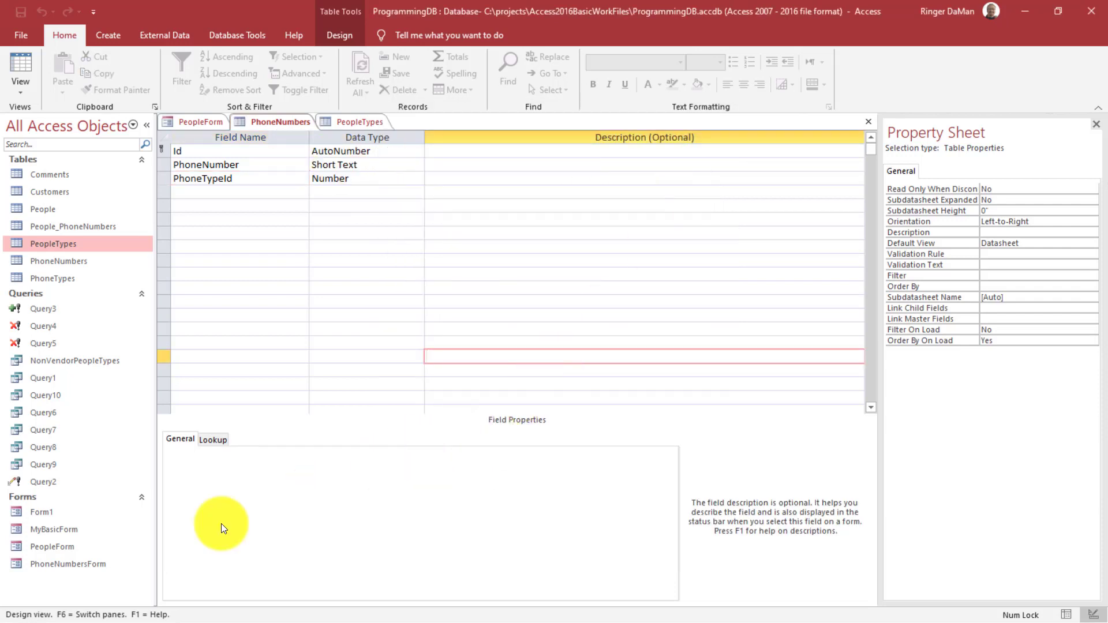
left_click(252, 178)
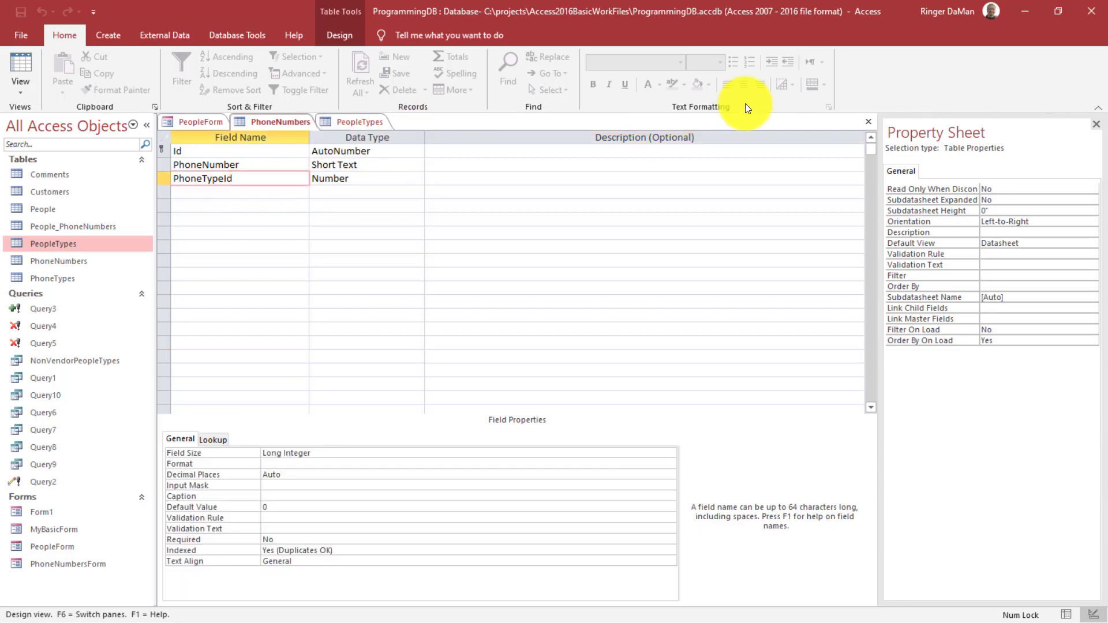
- Close the PhoneNumbers and PeopleTypes tables and PeopleForm, saving the form's design and discarding the incomplete phone record
left_click(870, 123)
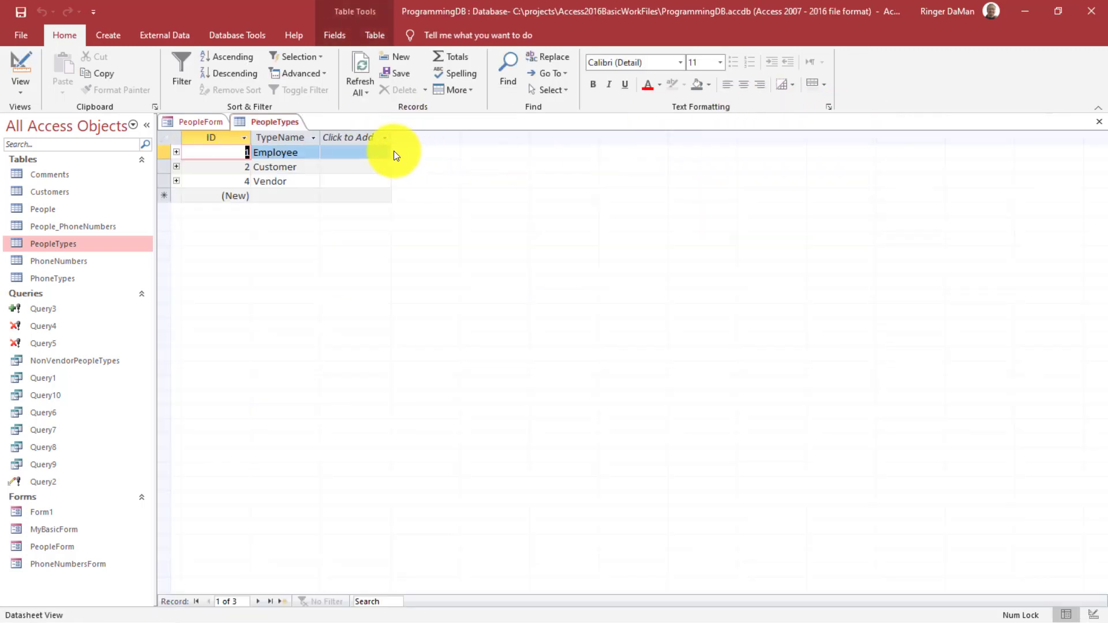
left_click(1099, 121)
left_click(1099, 122)
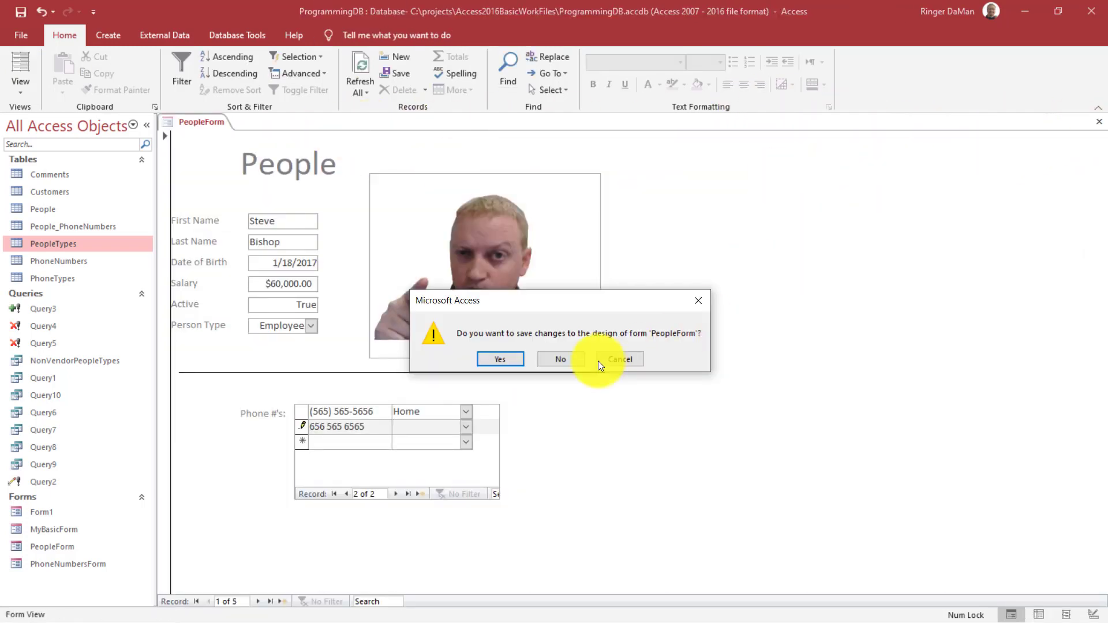
left_click(495, 360)
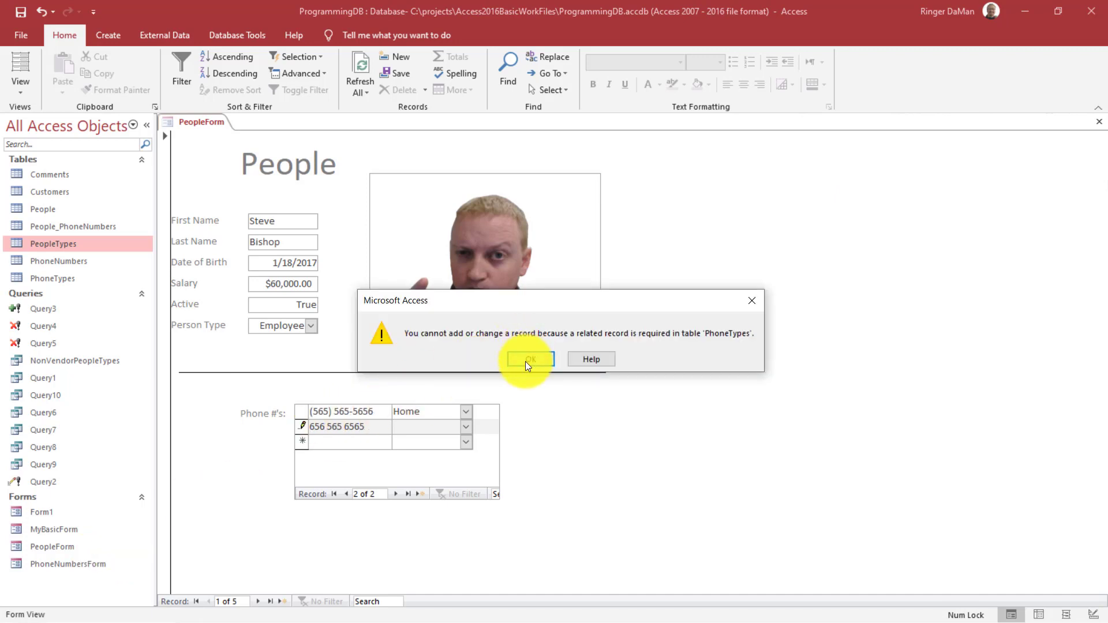
left_click(530, 359)
left_click(522, 369)
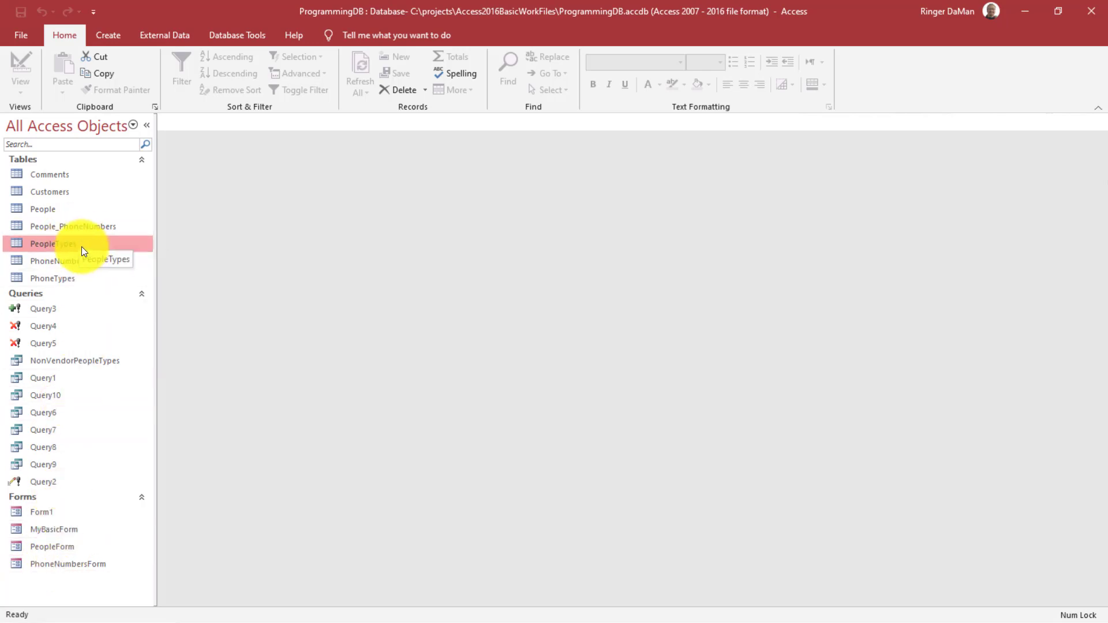
- Open the PhoneNumbers table in Design View and set the Default Value of the PhoneTypeId field to 1
right_click(71, 265)
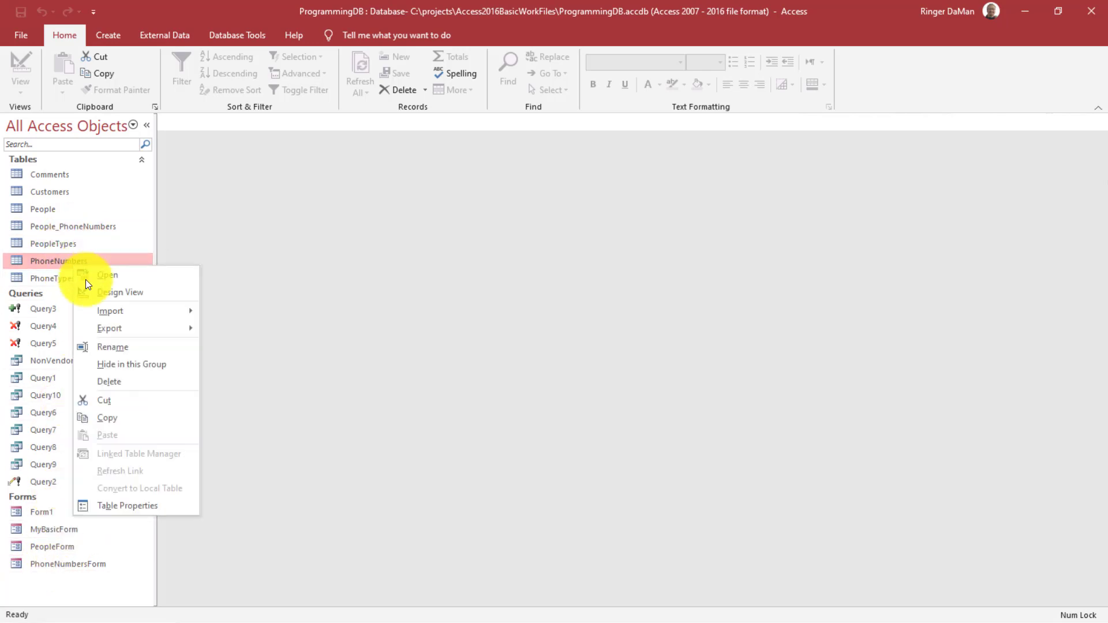
left_click(116, 293)
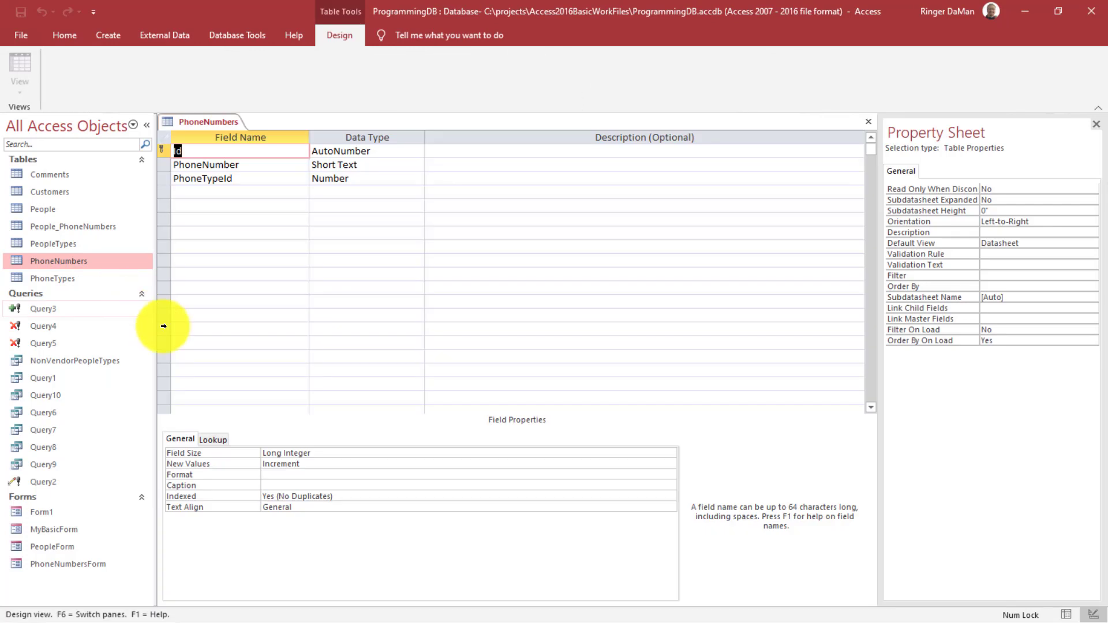
left_click(264, 182)
left_click(277, 506)
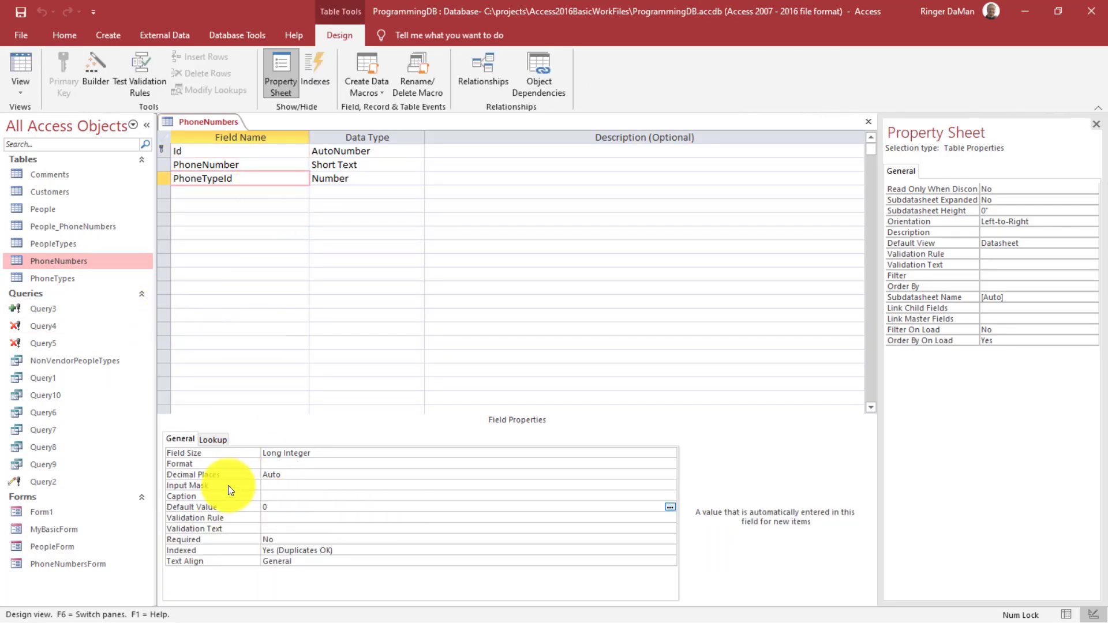
key("BackSpace")
type("1")
left_click(407, 288)
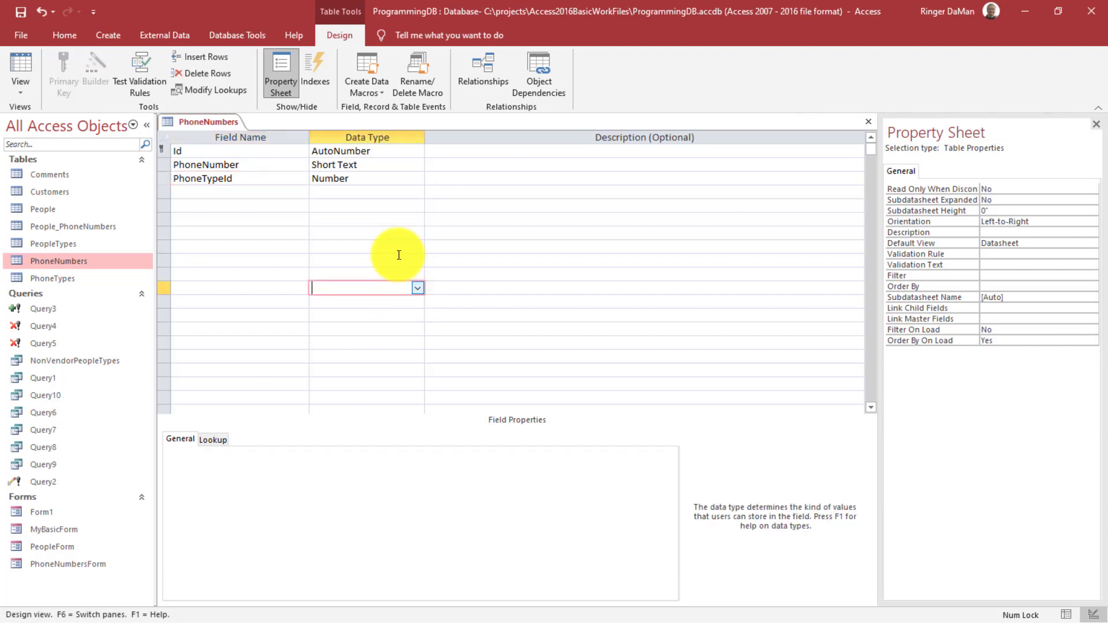
left_click(297, 178)
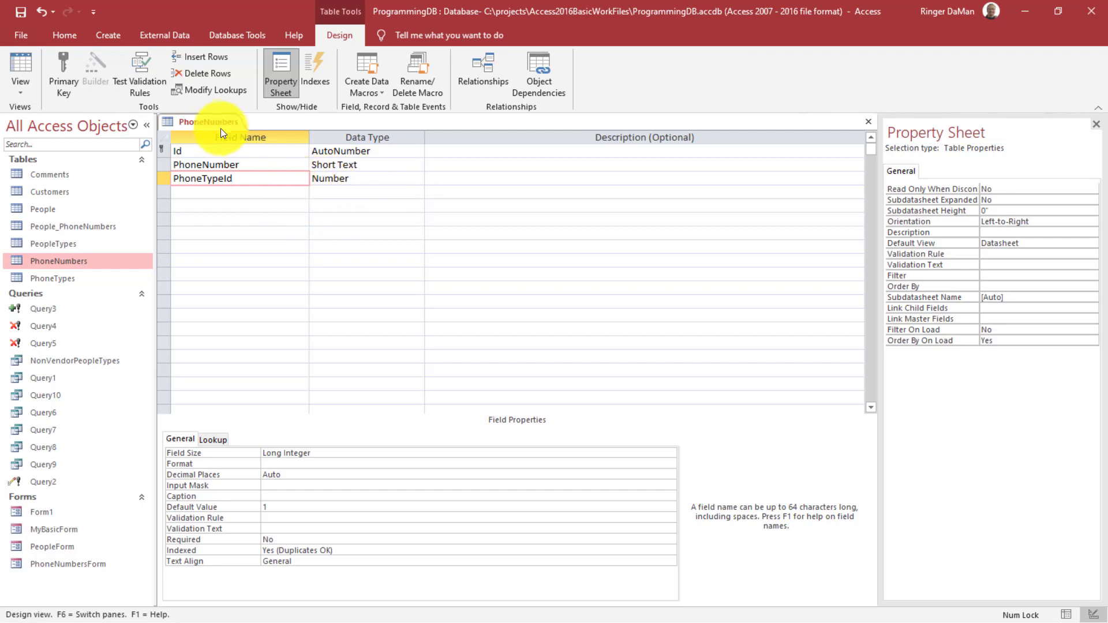
- Check the IDs stored in the PhoneTypes table and close the PhoneNumbers table, saving its design changes
double_click(62, 278)
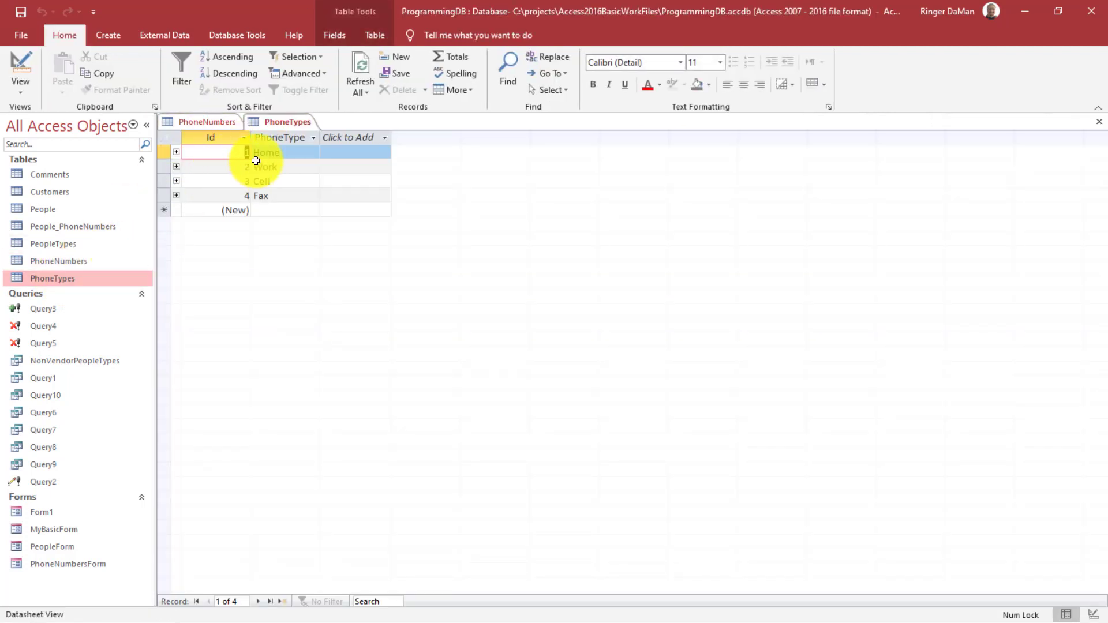
left_click(1098, 121)
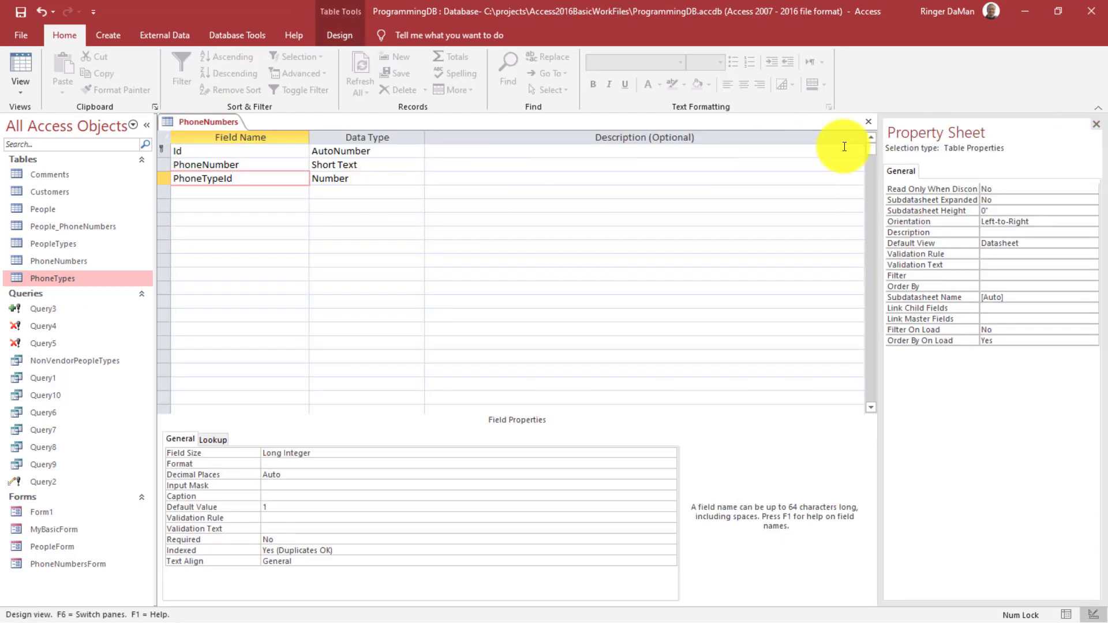
left_click(870, 124)
left_click(509, 358)
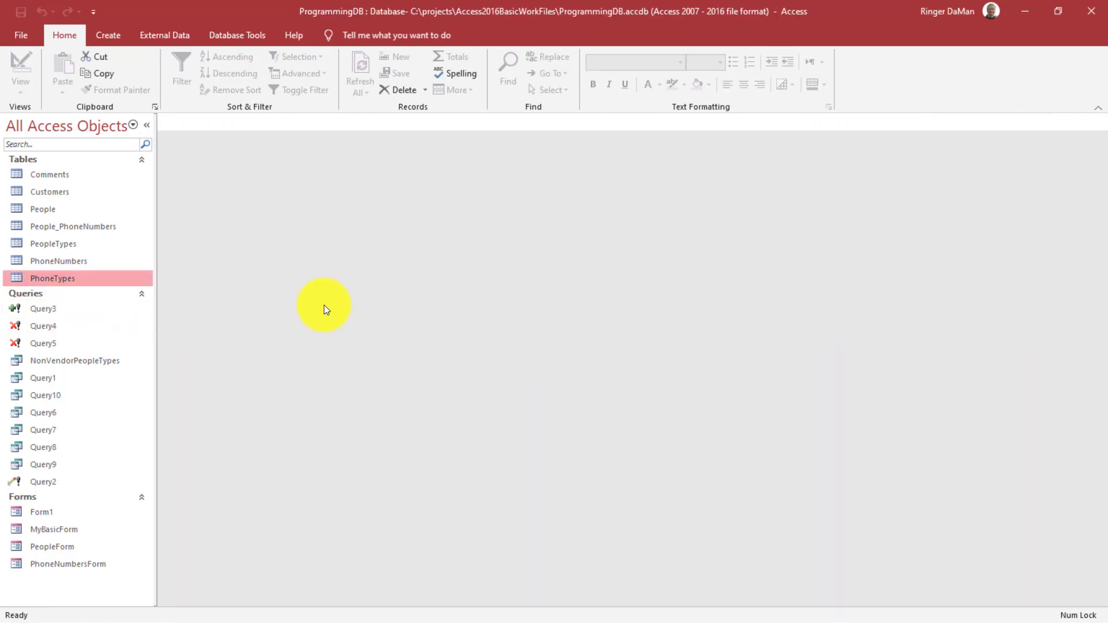
- Open PeopleForm and enter a second phone number in the first person's subform without choosing a phone type
double_click(71, 551)
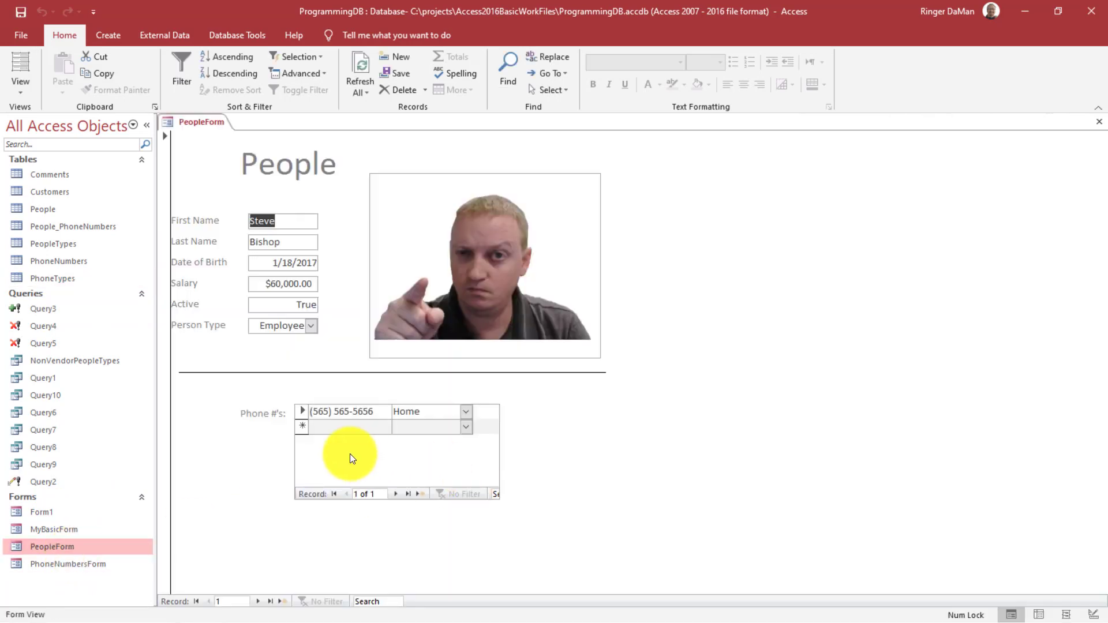
left_click(333, 425)
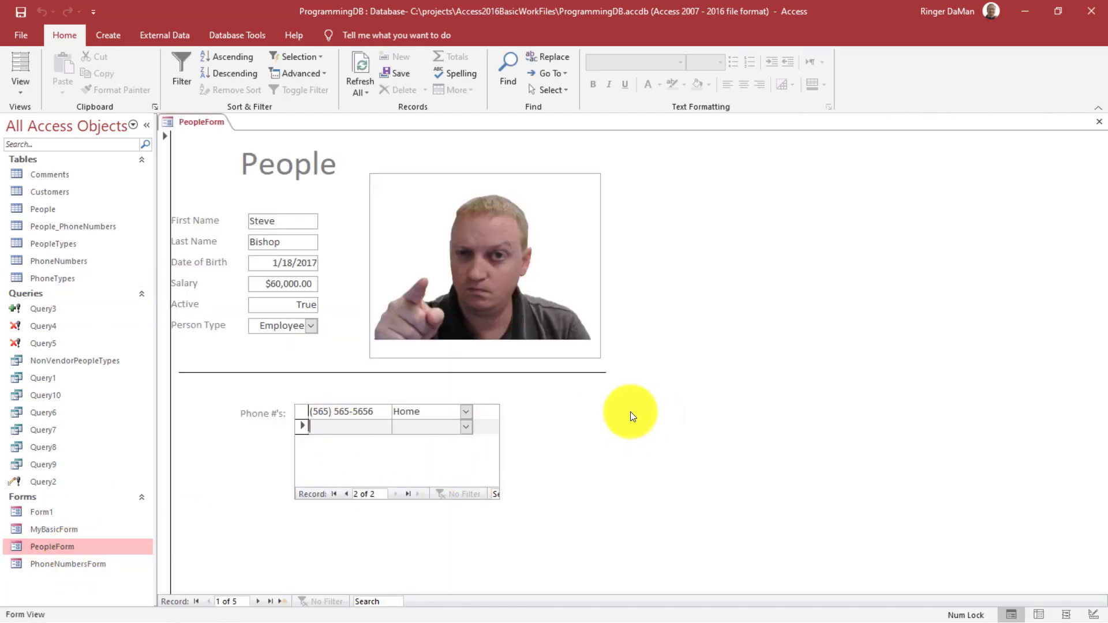
type("656565656")
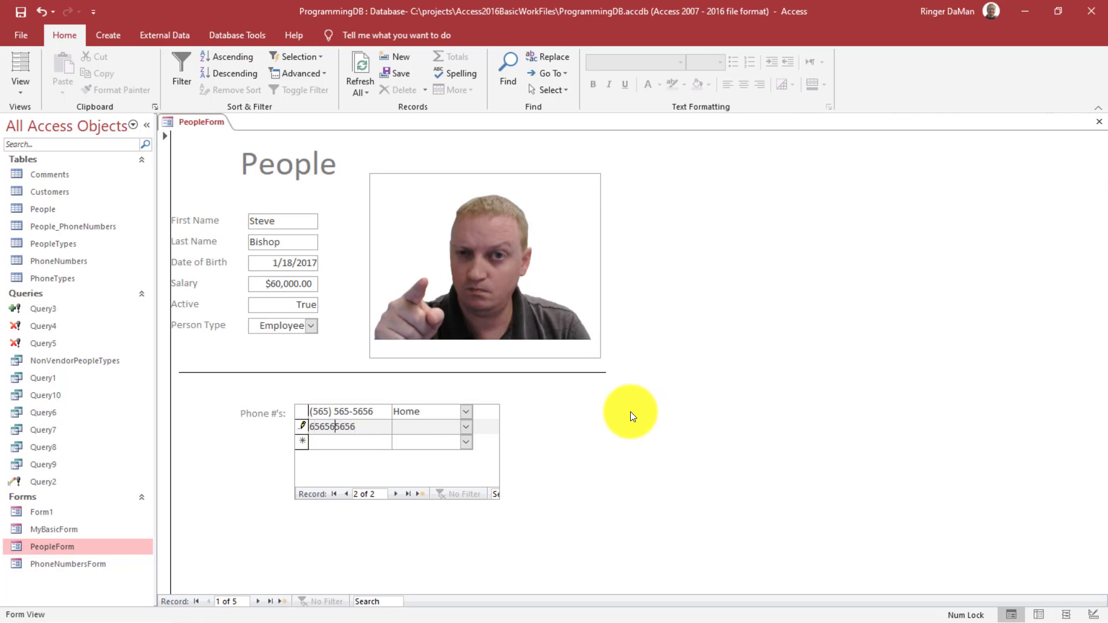
key("Right")
key("Right")
key("Right")
key("Right")
key("Right")
type("5")
key("Down")
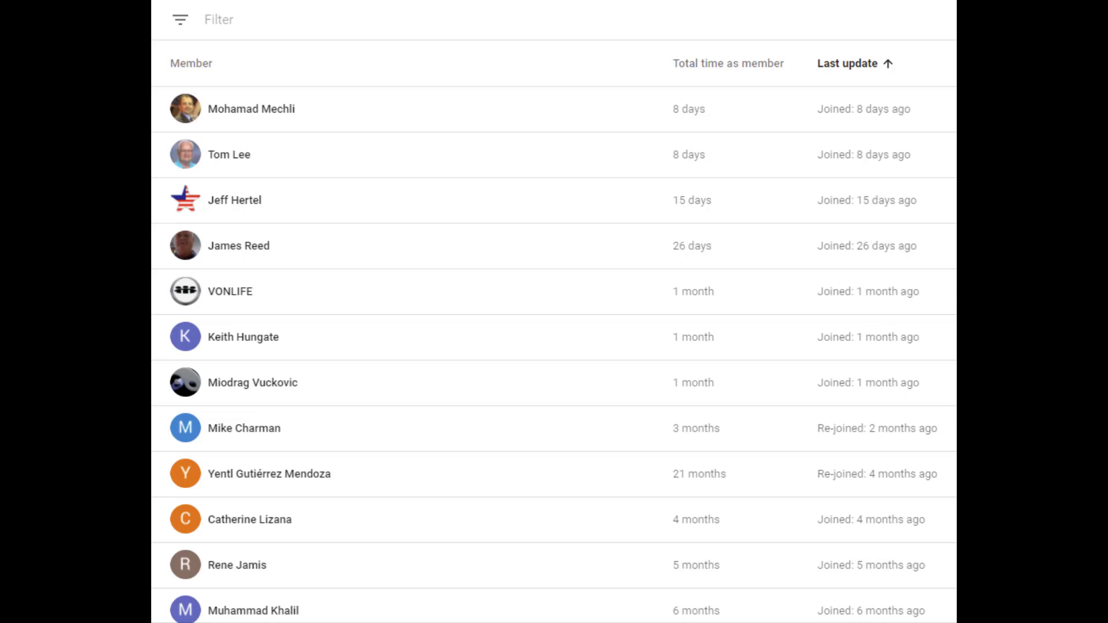
scroll(554, 323, "down", 10)
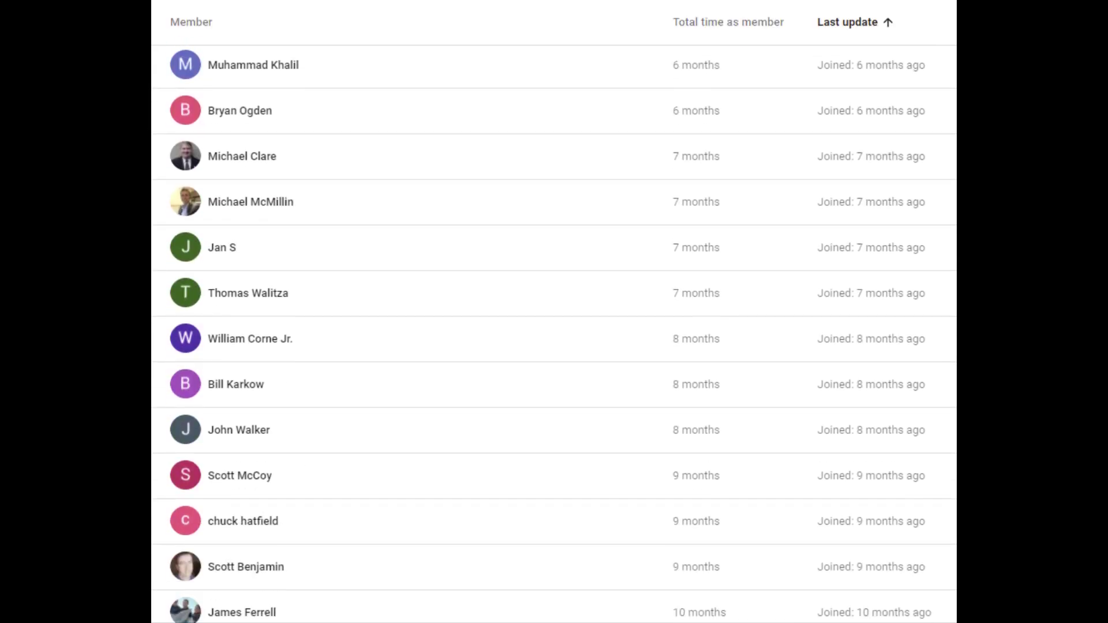
scroll(554, 323, "down", 10)
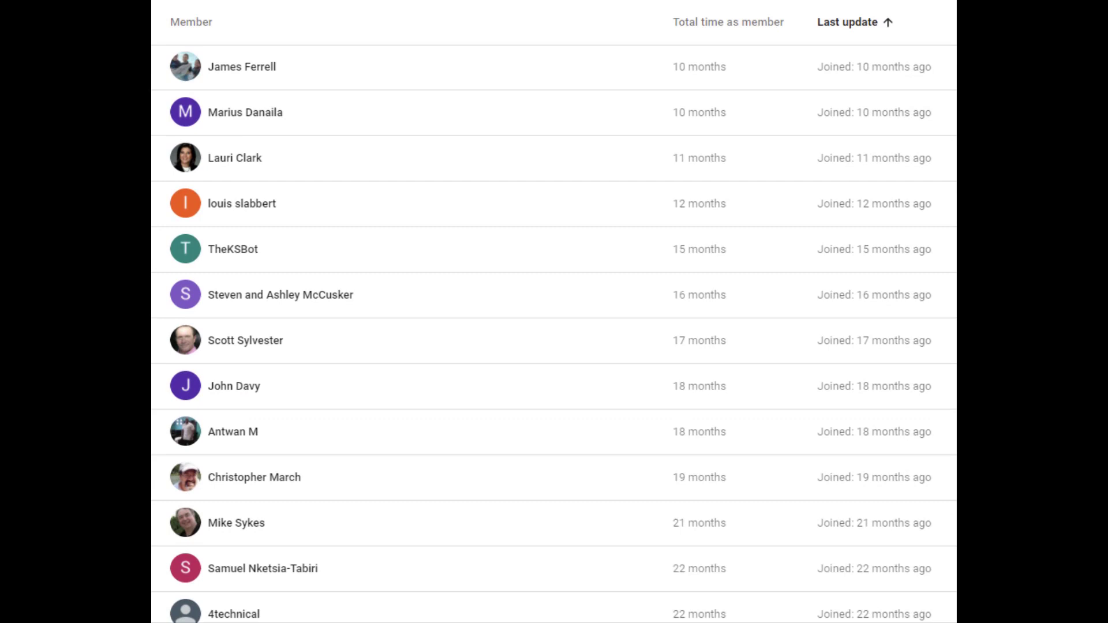
scroll(554, 323, "down", 1)
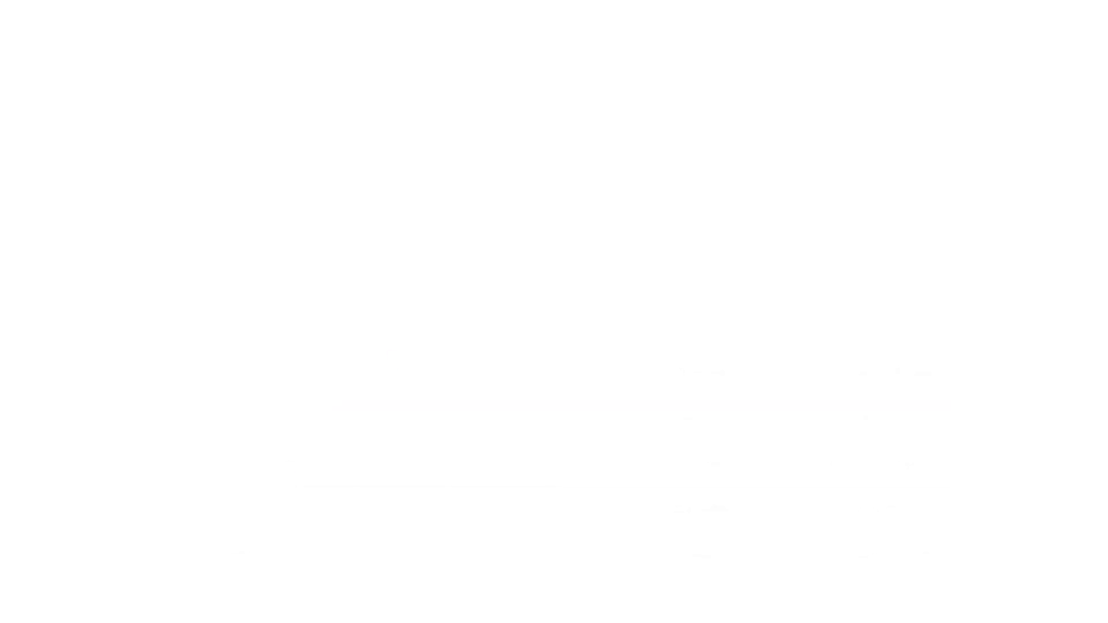